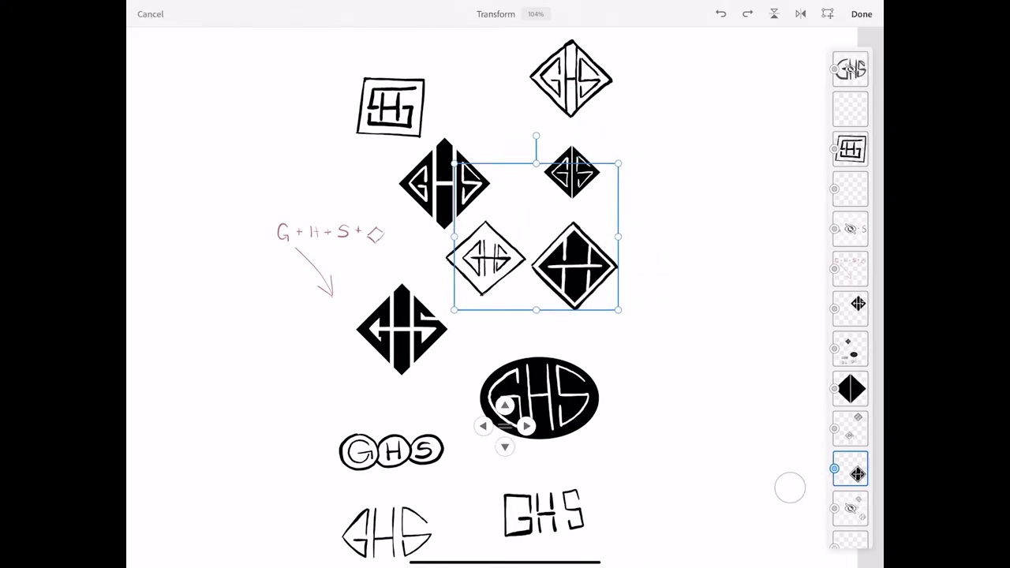
# Move the outlined GHS diamond sketch from the middle of the page up beside the square monogram
pyautogui.click(850, 429)
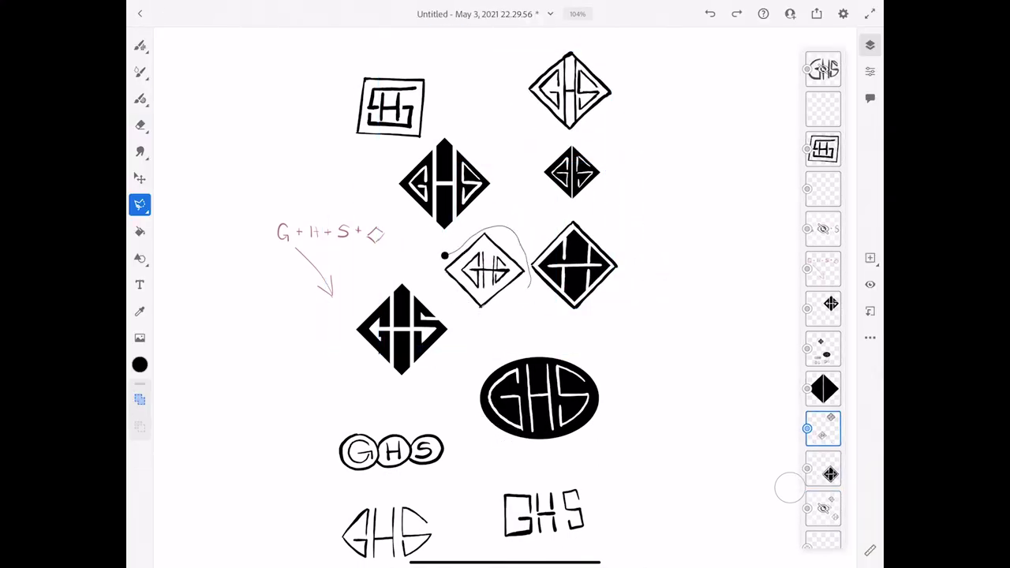
pyautogui.moveTo(484, 270); pyautogui.dragTo(447, 92)
pyautogui.click(861, 13)
# Move the square monogram sketch down near the black oval, and shift the three-circle GHS sketch to the left
pyautogui.click(823, 149)
pyautogui.moveTo(390, 107)
pyautogui.mouseDown()
pyautogui.moveTo(436, 277)
pyautogui.moveTo(413, 405)
pyautogui.mouseUp()
pyautogui.moveTo(458, 429)
pyautogui.mouseDown()
pyautogui.moveTo(314, 432)
pyautogui.moveTo(454, 427)
pyautogui.mouseUp()
pyautogui.click(443, 543)
pyautogui.moveTo(393, 452)
pyautogui.mouseDown()
pyautogui.moveTo(363, 442)
pyautogui.moveTo(272, 456)
pyautogui.mouseUp()
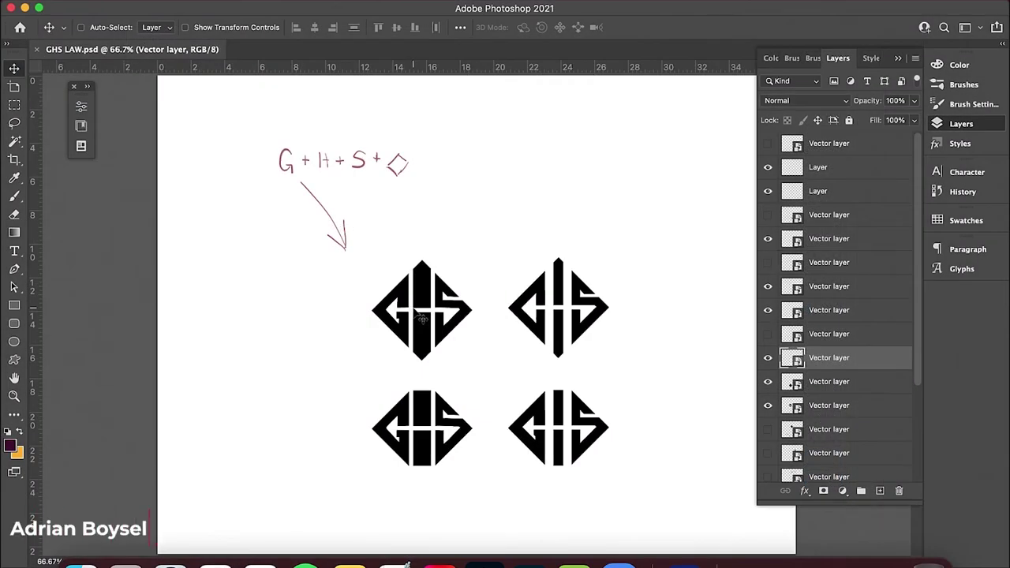
# Examine the four black GHS diamond logo variations up close
pyautogui.scroll(-5, 863, 266)
pyautogui.scroll(5, 863, 266)
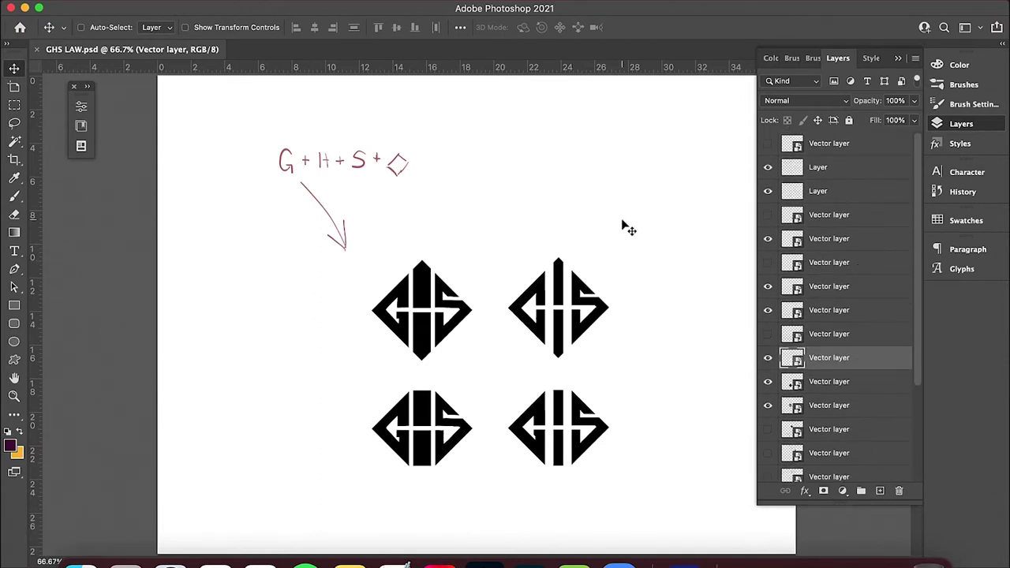
pyautogui.press('super+minus')
pyautogui.press('super+equal')
pyautogui.press('super+equal')
pyautogui.scroll(-3, 624, 225)
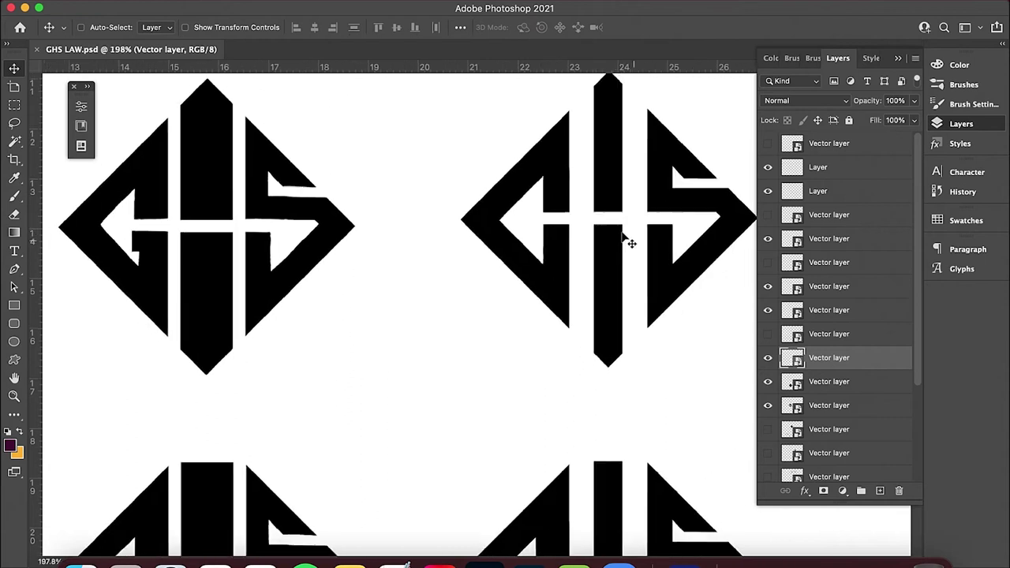
pyautogui.scroll(-2, 623, 237)
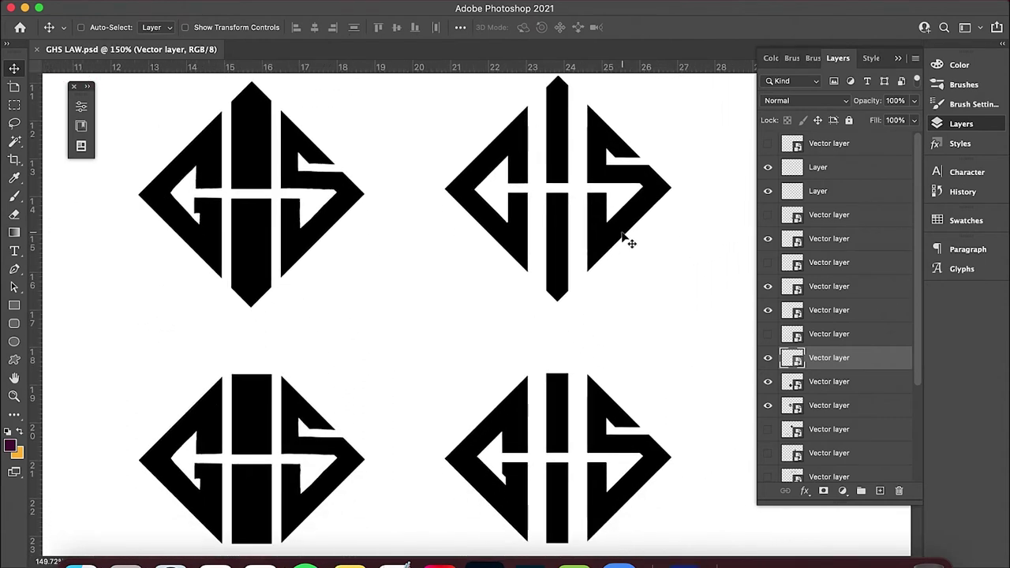
# Save a JPEG copy named GHS LAW.jpg to the Desktop on the computer at maximum quality 12 with baseline standard format
pyautogui.click(114, 0)
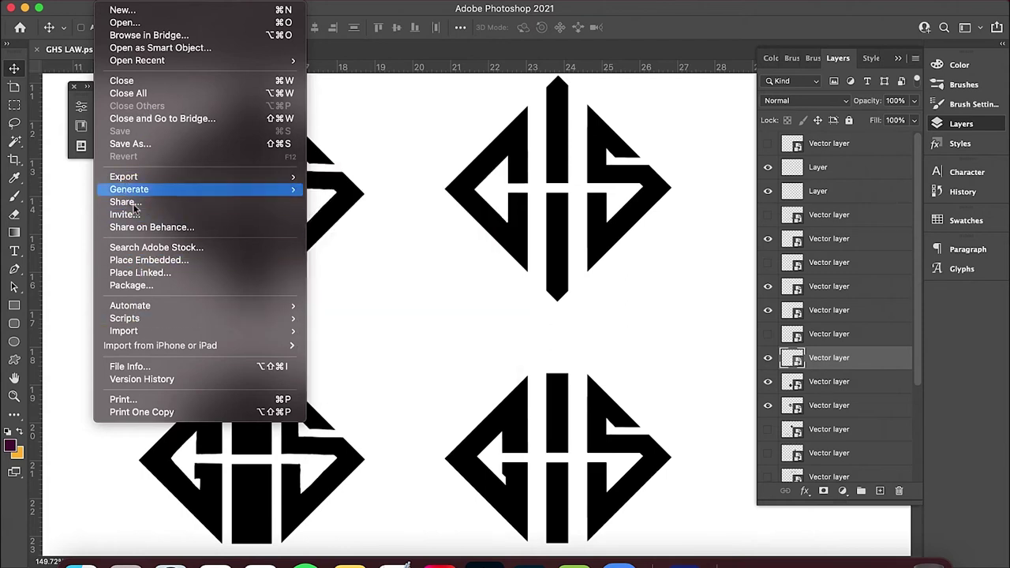
pyautogui.click(130, 145)
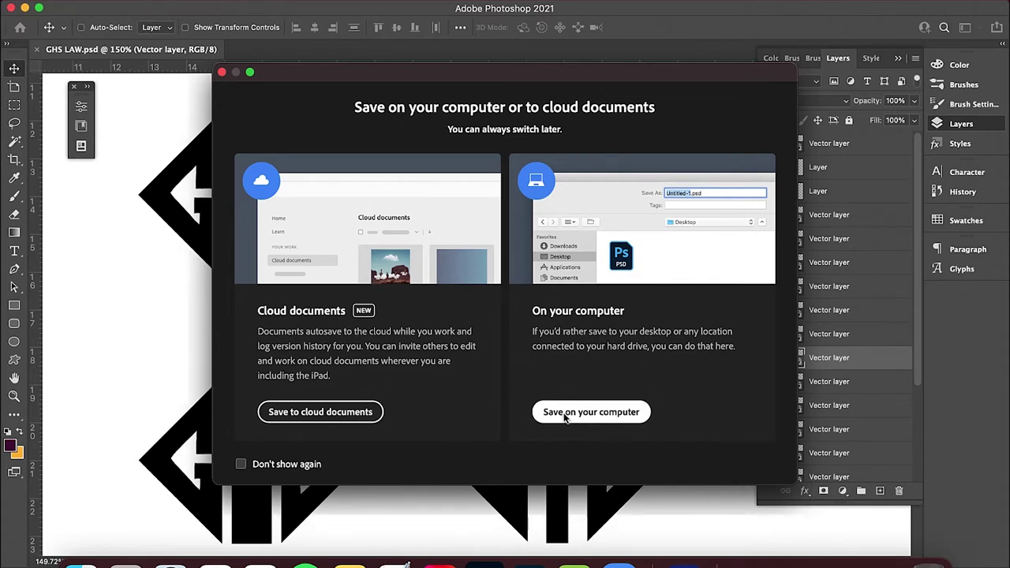
pyautogui.click(566, 417)
pyautogui.click(458, 182)
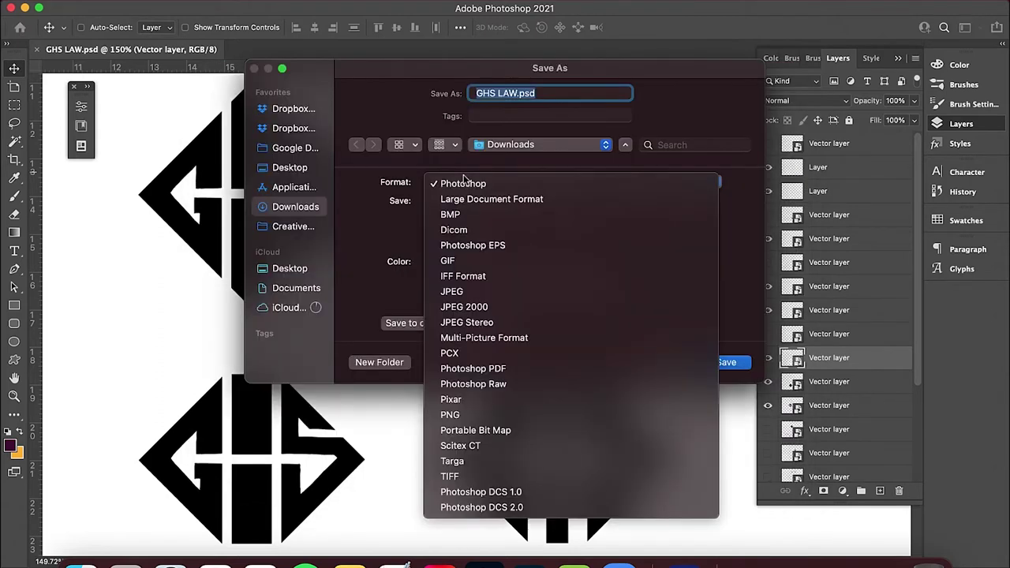
pyautogui.click(464, 288)
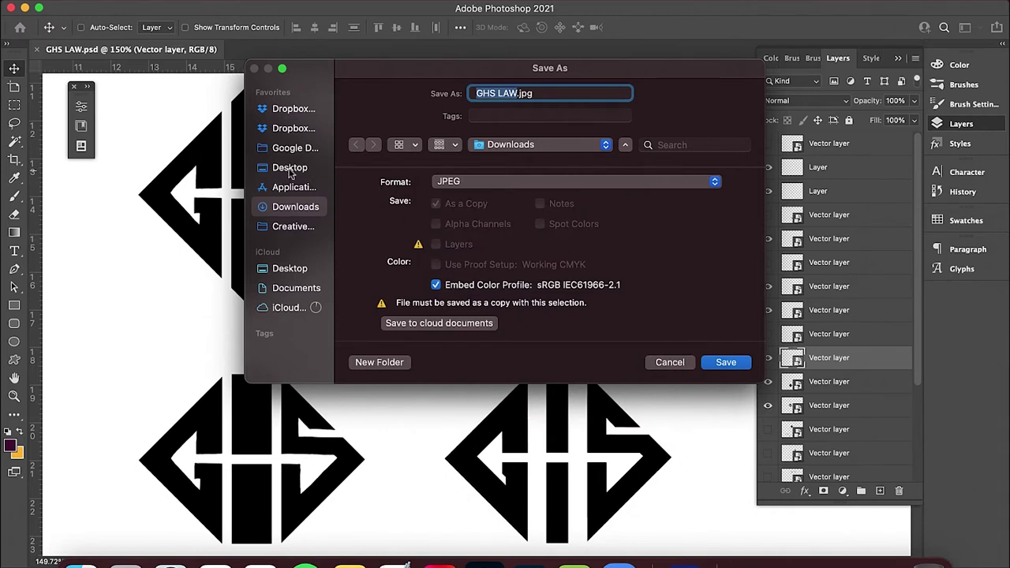
pyautogui.click(290, 171)
pyautogui.click(726, 363)
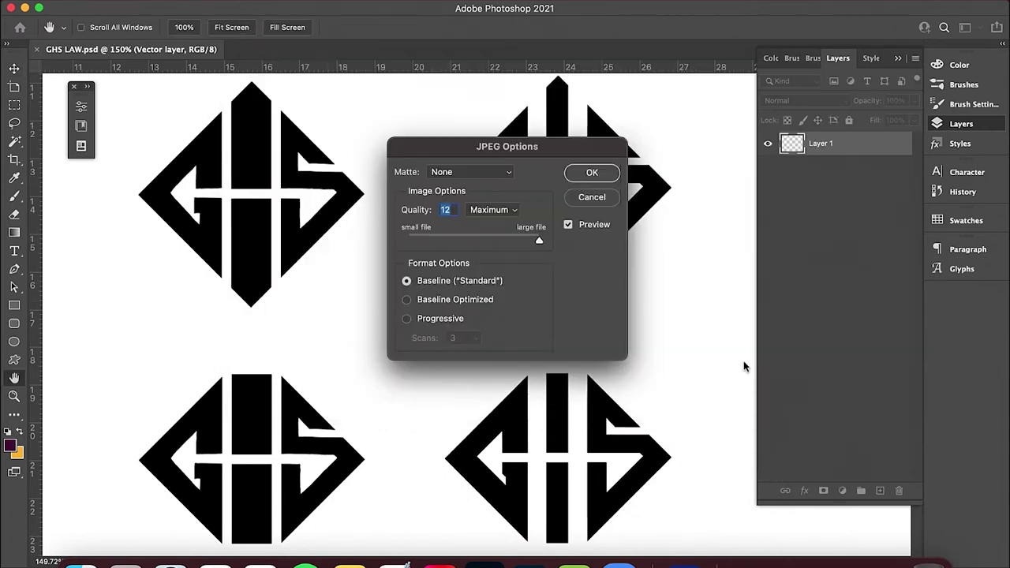
pyautogui.click(592, 172)
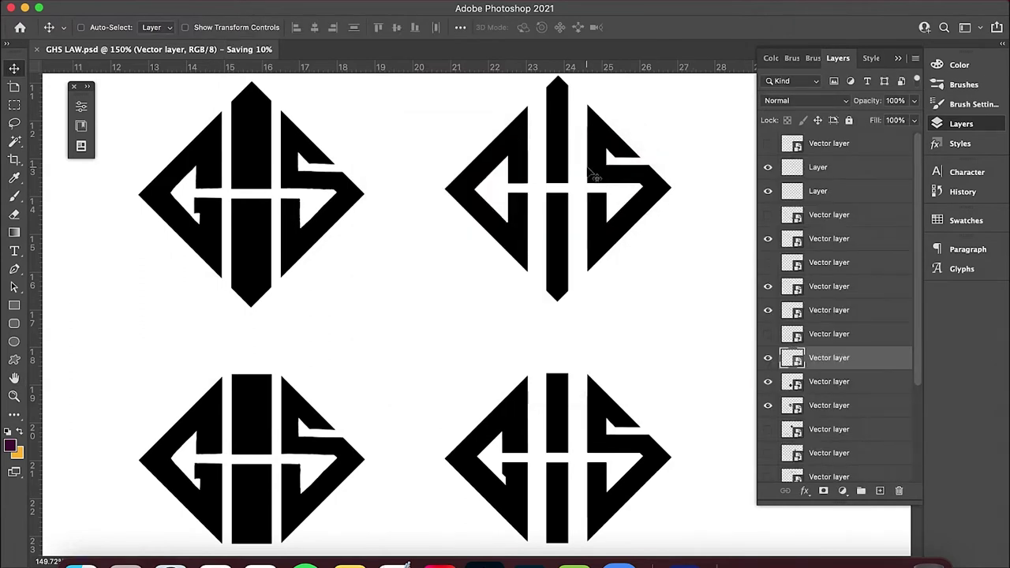
# Switch to Adobe Illustrator 2021 and create a new document from the Common preset with its units set to inches
pyautogui.click(125, 562)
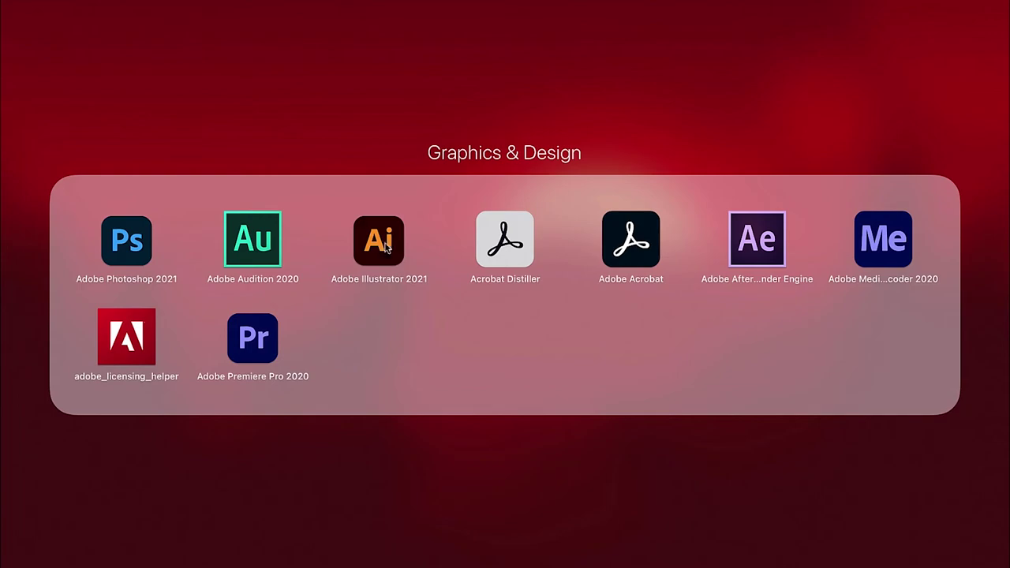
pyautogui.click(387, 241)
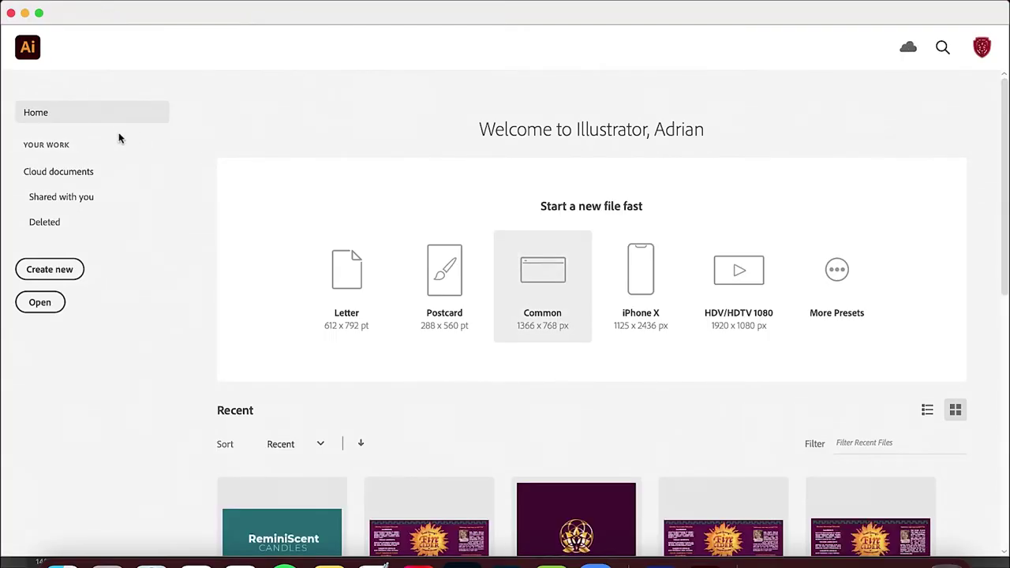
pyautogui.click(36, 277)
pyautogui.click(772, 170)
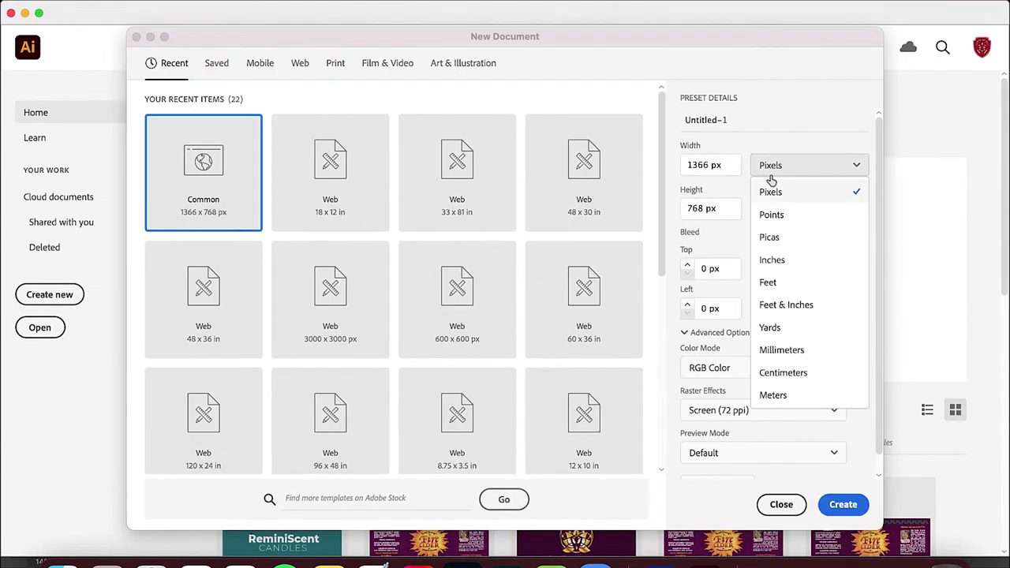
pyautogui.click(767, 259)
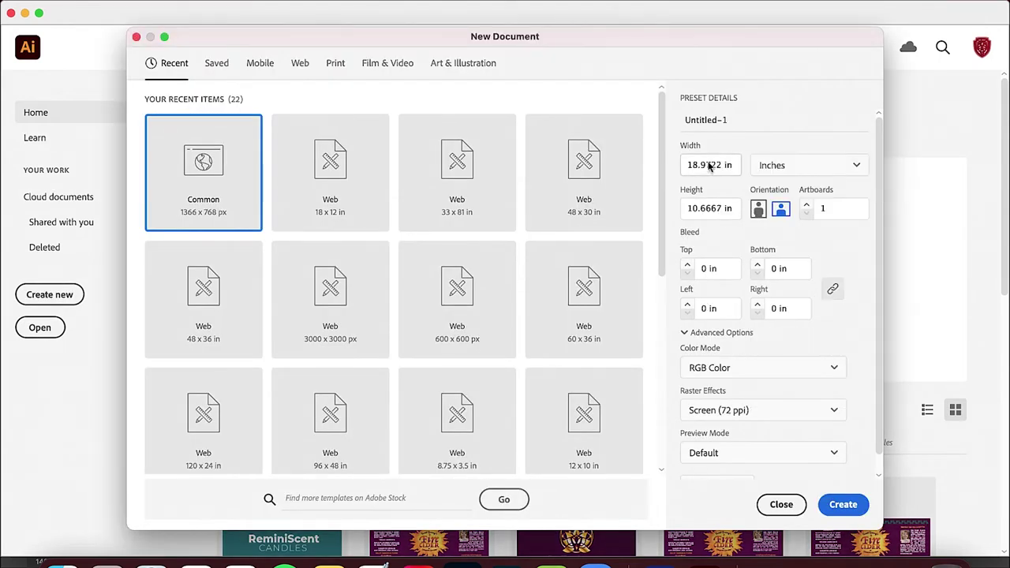
pyautogui.click(842, 503)
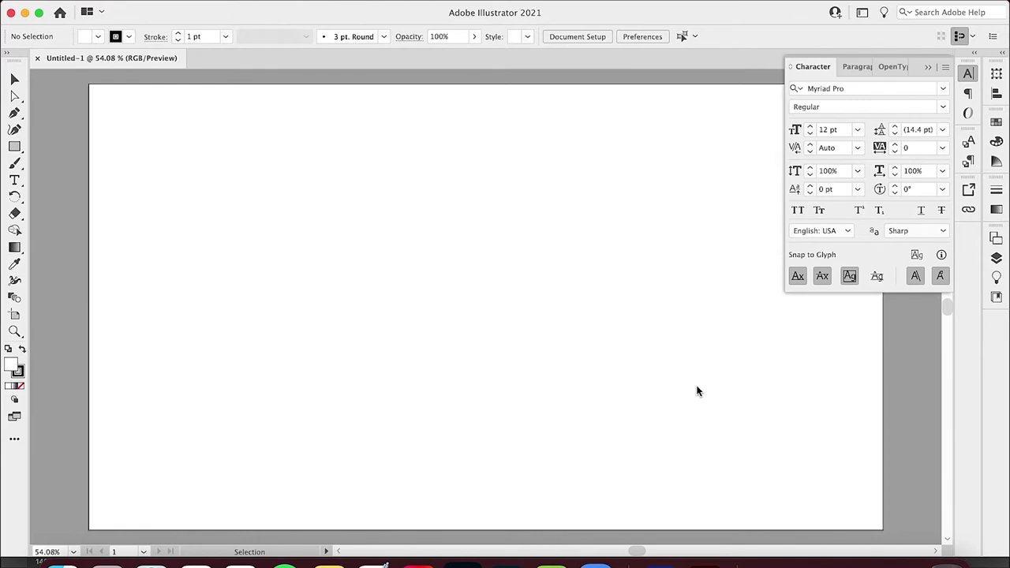
# Place GHS LAW.jpg from the Desktop near the artboard's upper-left corner as a linked image
pyautogui.click(107, 0)
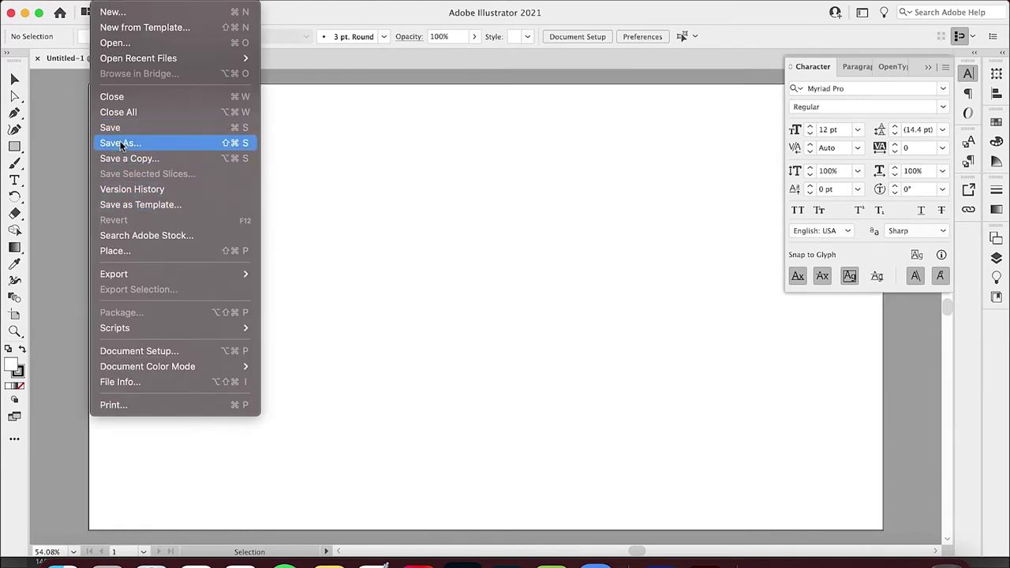
pyautogui.click(131, 251)
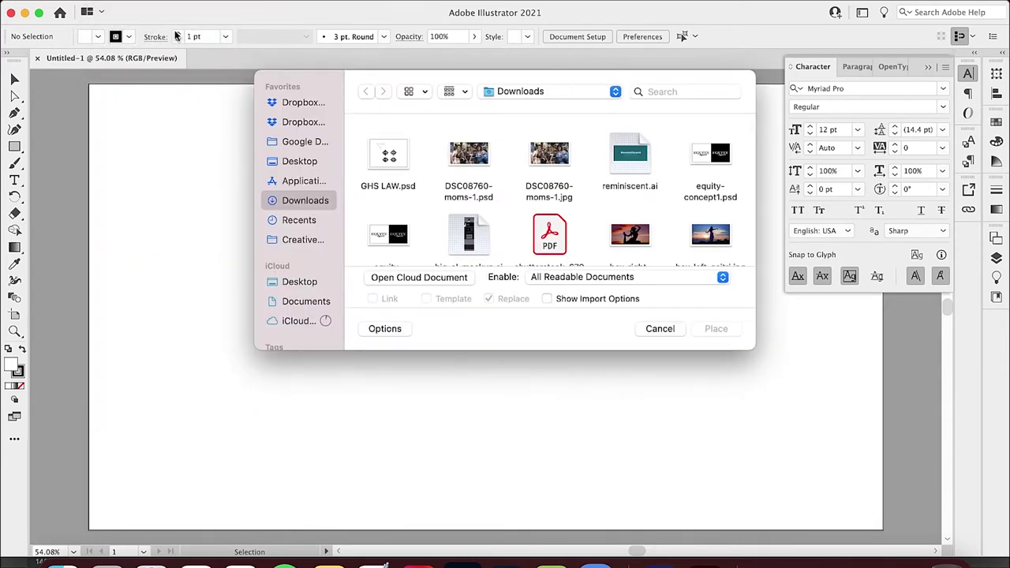
pyautogui.click(387, 152)
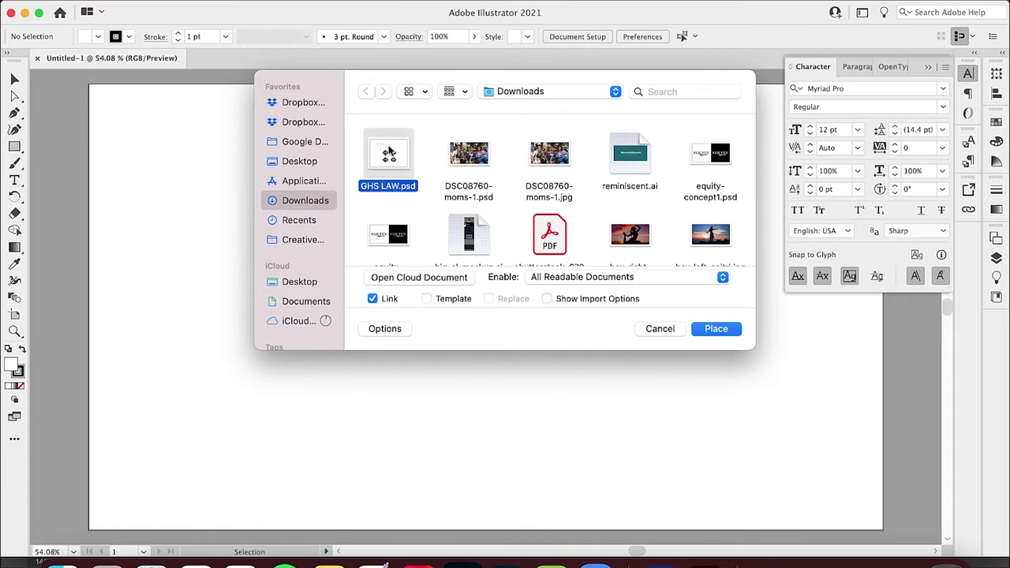
pyautogui.click(308, 161)
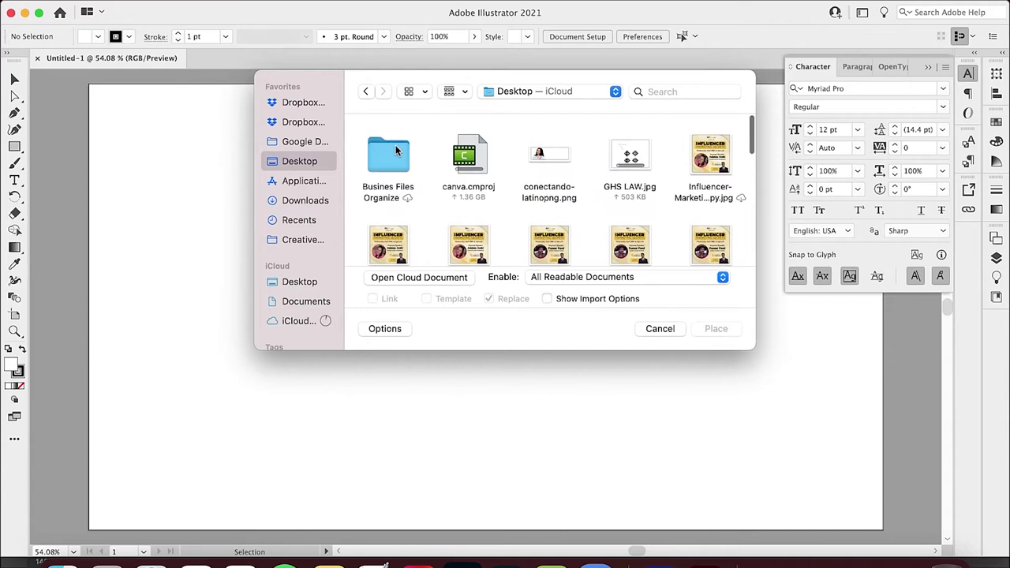
pyautogui.doubleClick(630, 158)
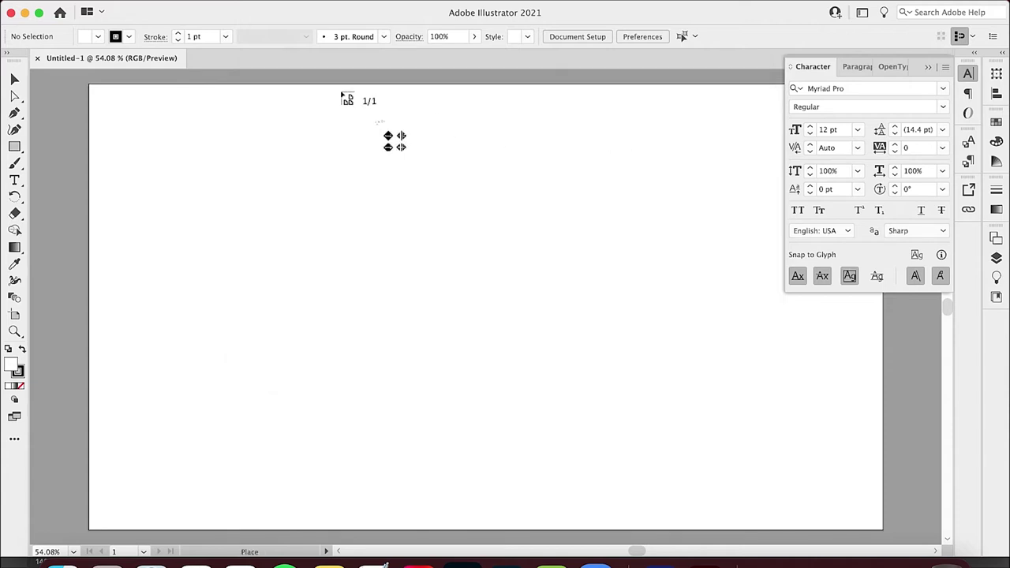
pyautogui.click(157, 97)
# Move the placed image up and to the left so the logo marks lie over the artboard
pyautogui.scroll(-3, 267, 193)
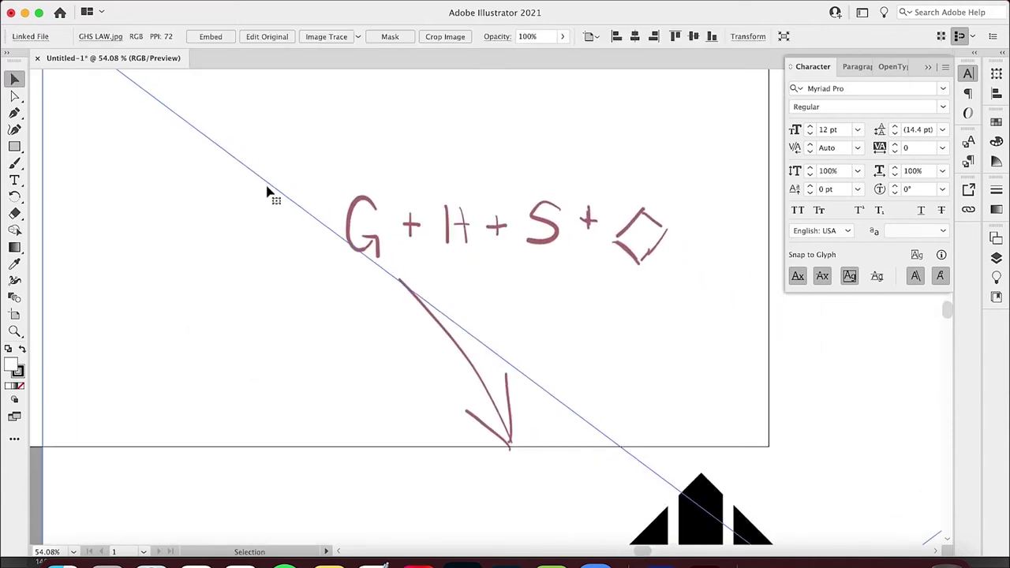
pyautogui.scroll(-3, 267, 194)
pyautogui.moveTo(467, 325); pyautogui.dragTo(302, 190)
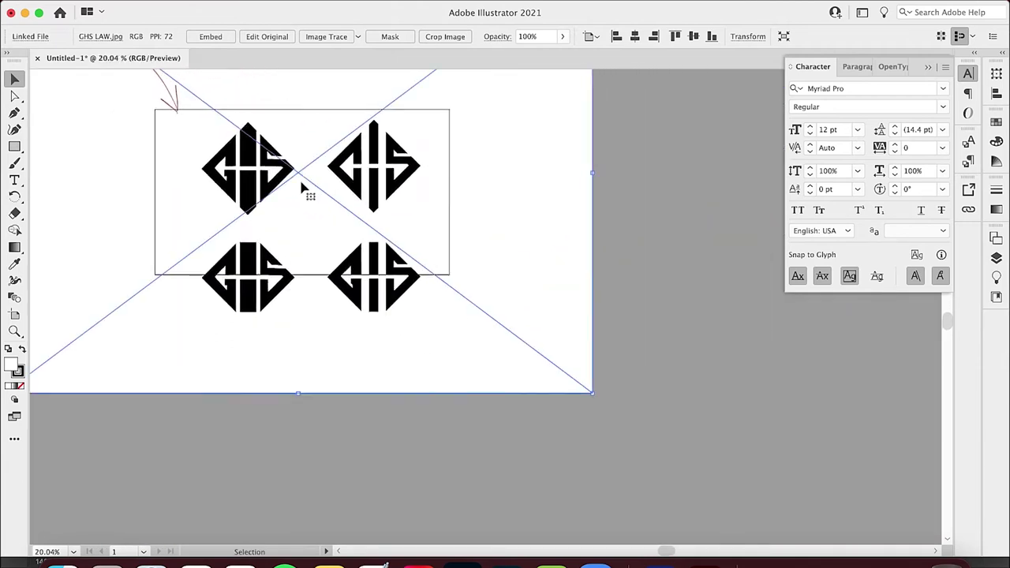
pyautogui.scroll(2, 300, 187)
pyautogui.scroll(-1, 302, 189)
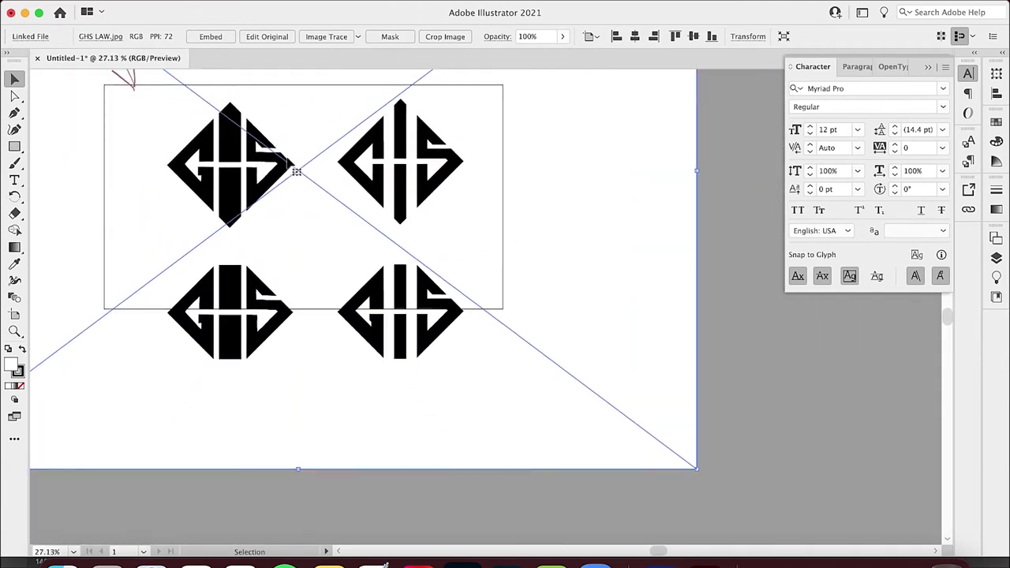
pyautogui.scroll(3, 289, 162)
pyautogui.hscroll(-1, 288, 163)
pyautogui.scroll(3, 191, 139)
pyautogui.hscroll(-3, 192, 140)
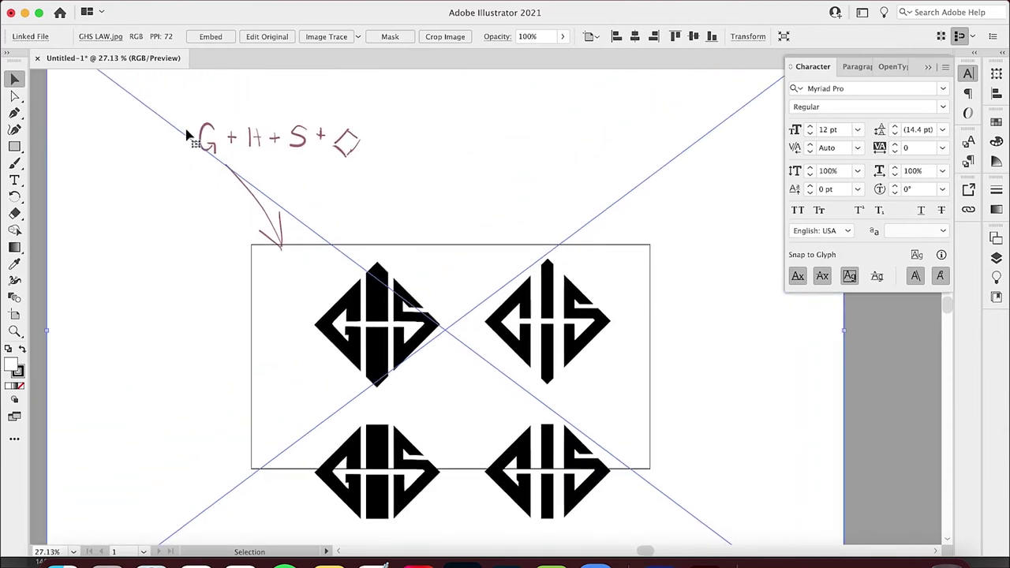
# Crop the image to the upper-right GHS mark with the thin centre bar, and move it toward the artboard's centre
pyautogui.click(422, 36)
pyautogui.scroll(-5, 316, 394)
pyautogui.hscroll(1, 315, 395)
pyautogui.moveTo(494, 422); pyautogui.dragTo(492, 276)
pyautogui.moveTo(323, 207); pyautogui.dragTo(491, 199)
pyautogui.click(512, 36)
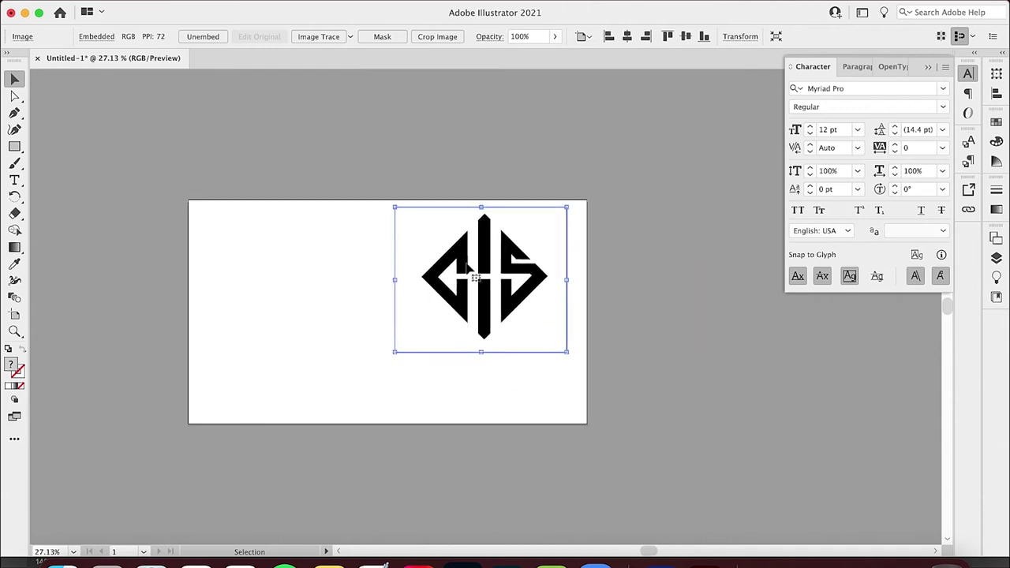
pyautogui.scroll(4, 467, 269)
pyautogui.moveTo(425, 284); pyautogui.dragTo(259, 371)
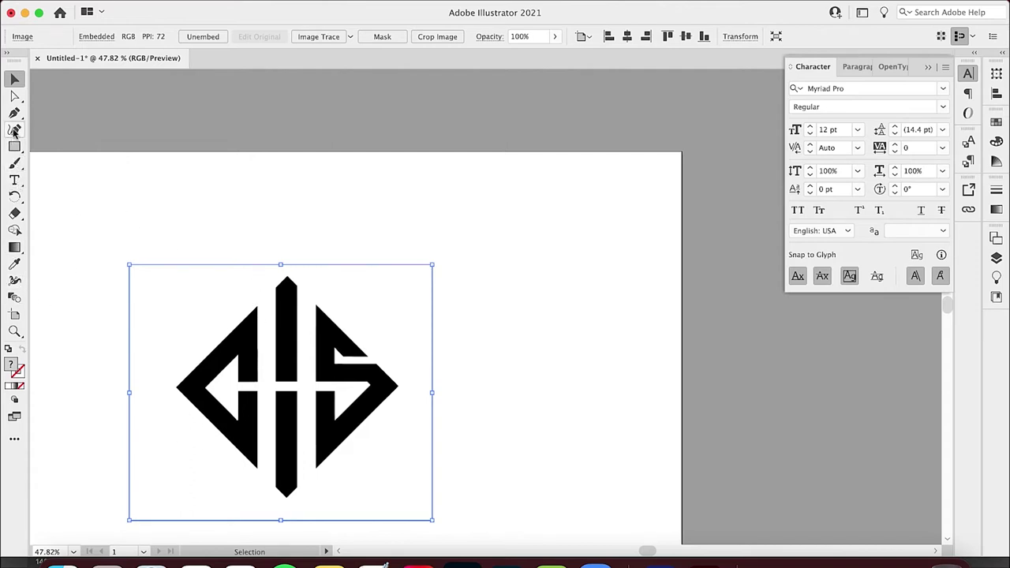
# Trace the cropped logo image with the Black and White Logo preset and expand the tracing into editable paths
pyautogui.click(14, 112)
pyautogui.scroll(5, 259, 309)
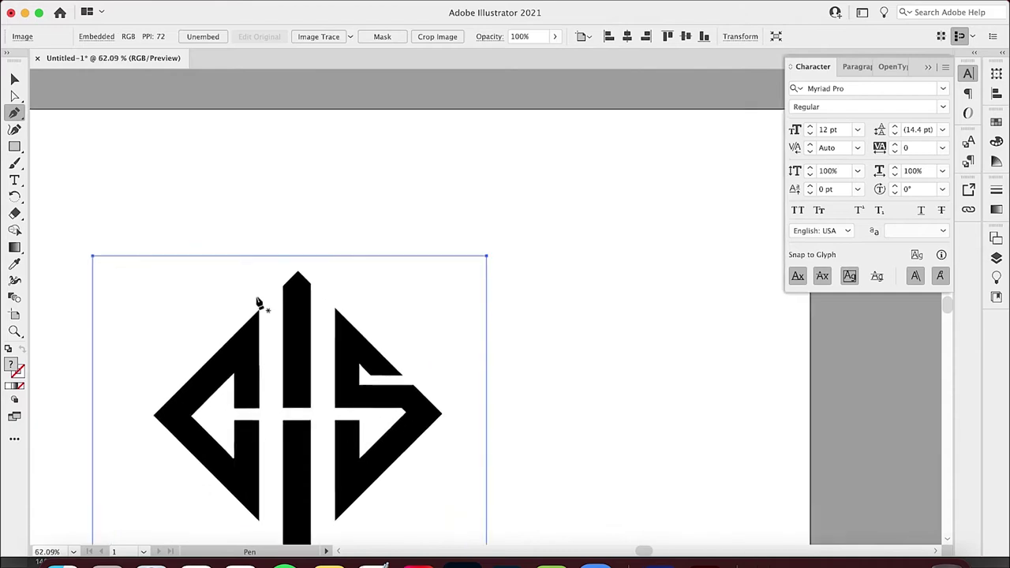
pyautogui.click(351, 37)
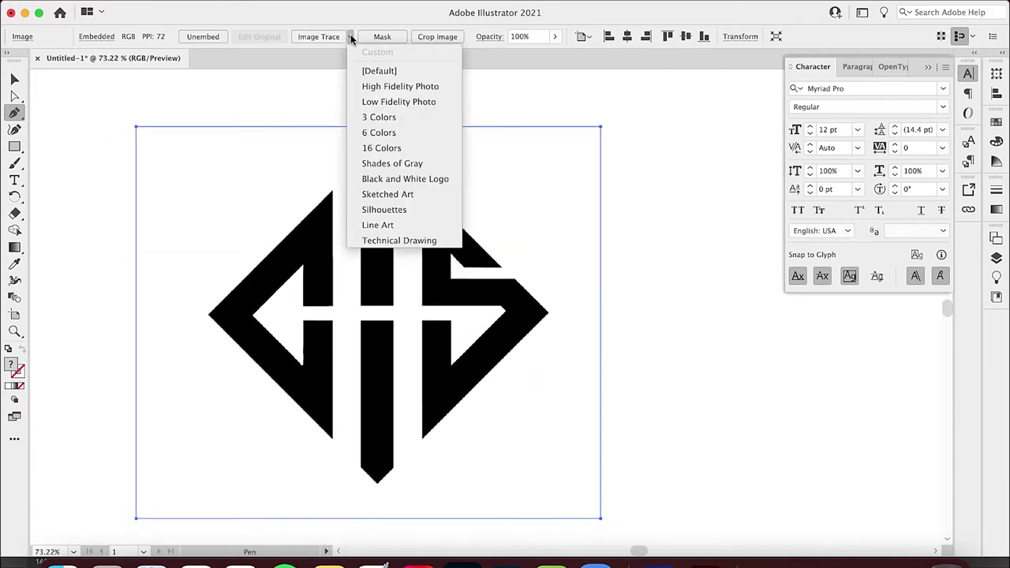
pyautogui.click(374, 180)
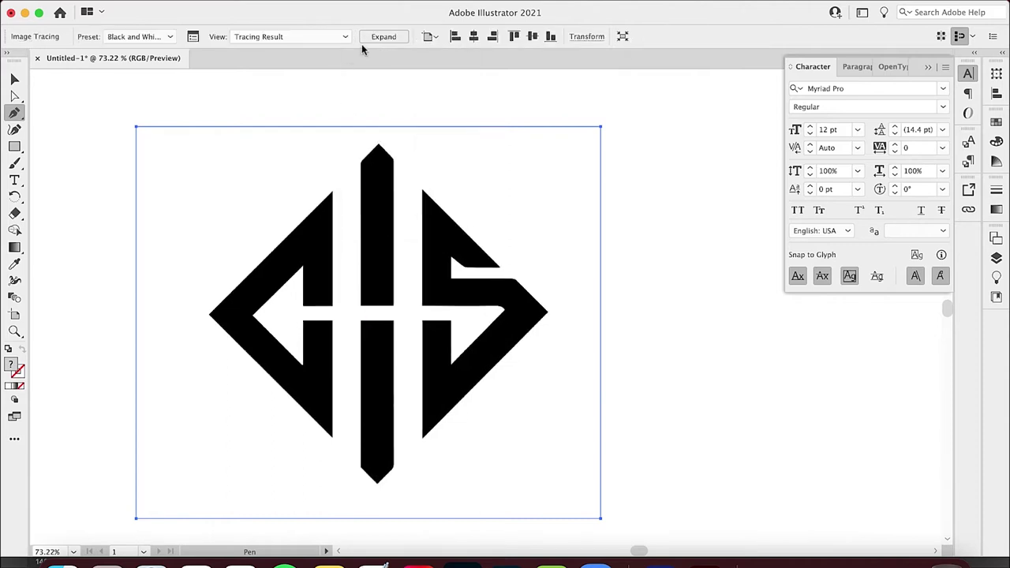
pyautogui.click(377, 38)
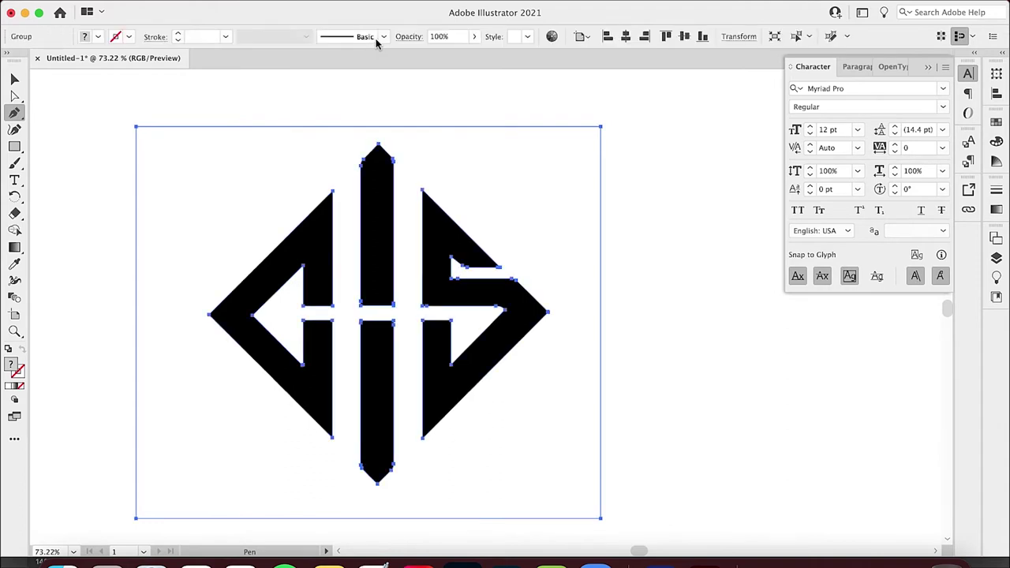
# Ungroup the traced logo artwork and combine all of its shapes into one compound path
pyautogui.click(11, 85)
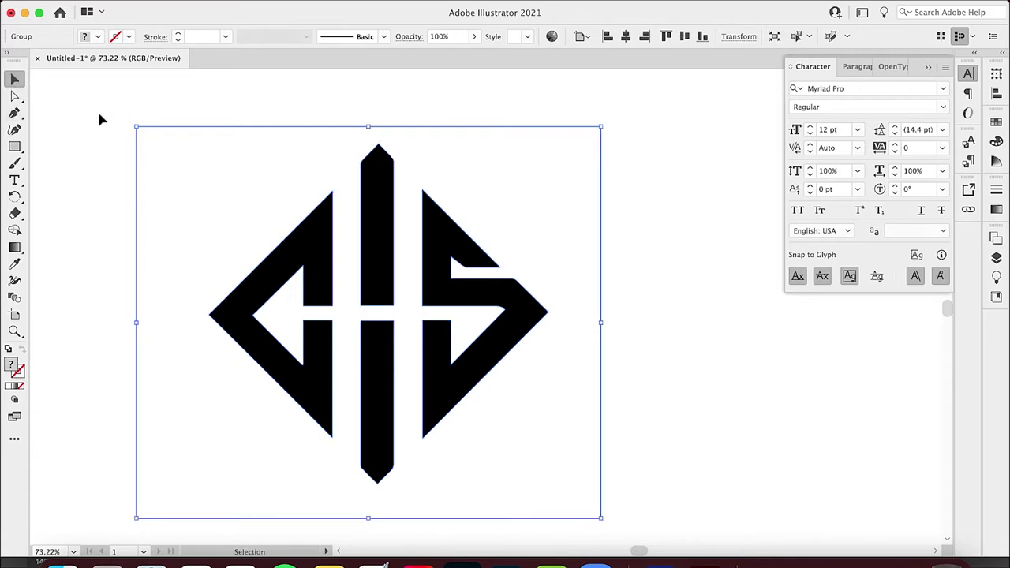
pyautogui.press('super')
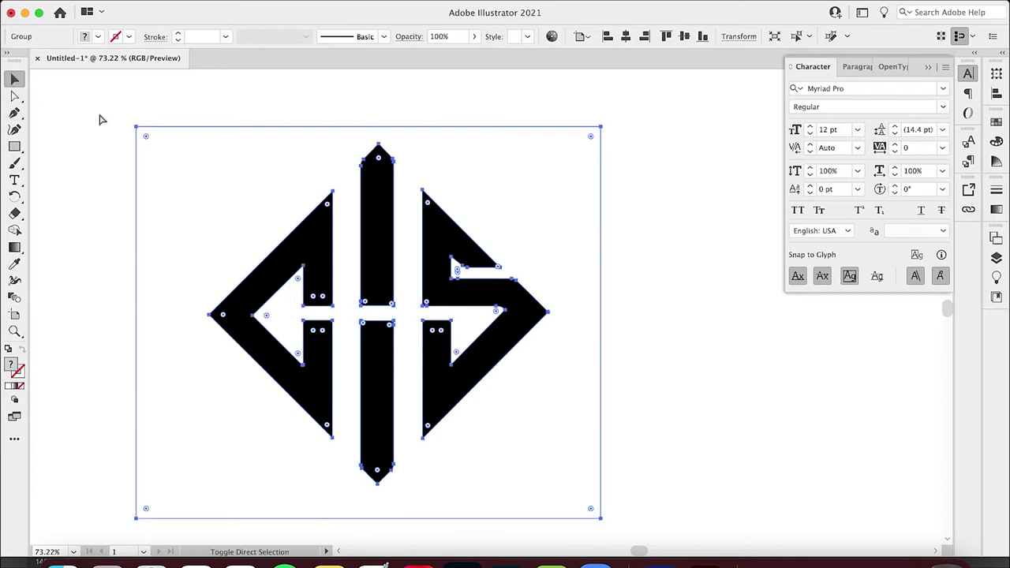
pyautogui.press('super+shift+g')
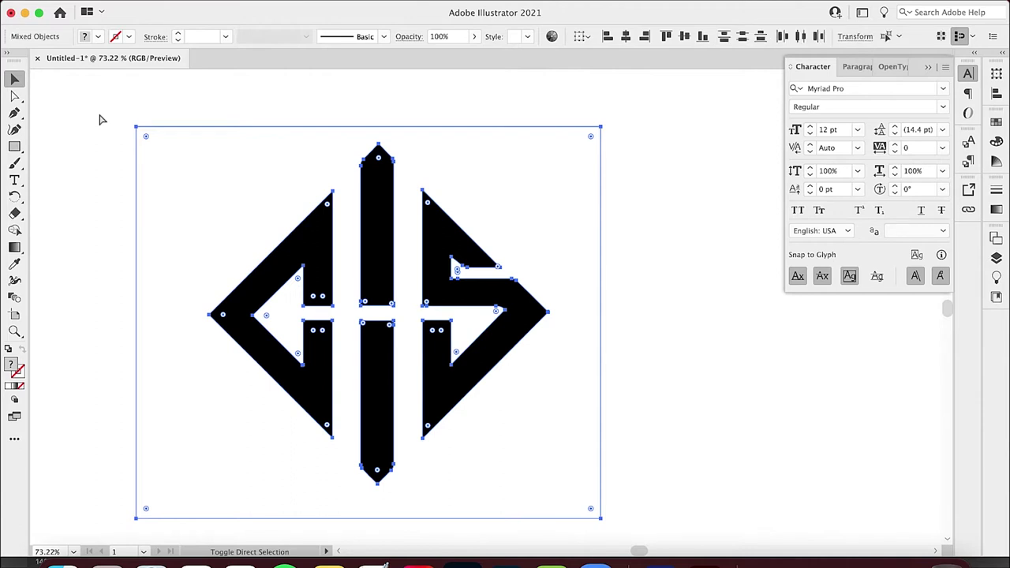
pyautogui.click(97, 123)
pyautogui.press('super+a')
pyautogui.press('super+8')
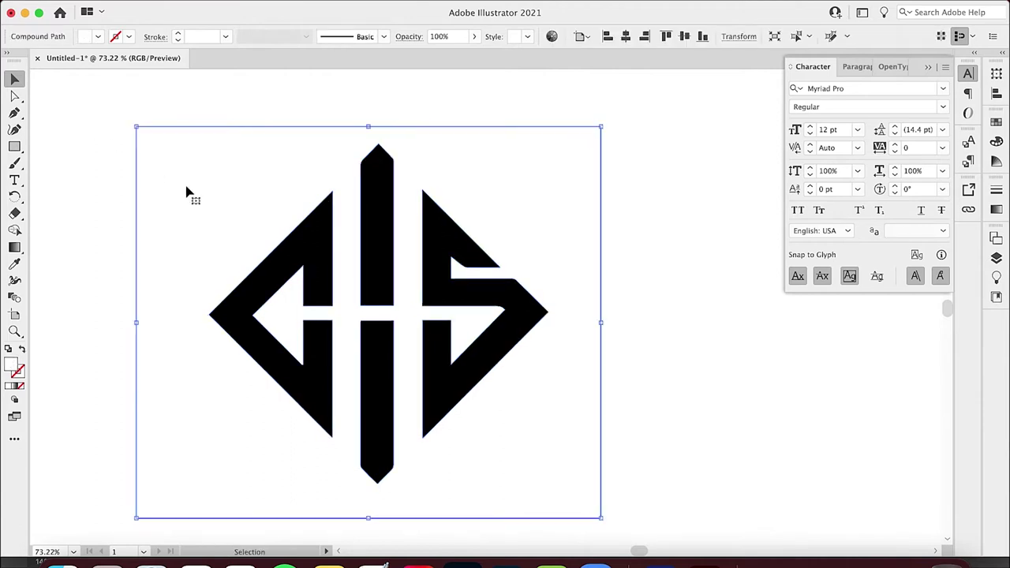
# Deselect the logo and inspect its traced paths in Outline view before returning to Preview
pyautogui.click(186, 193)
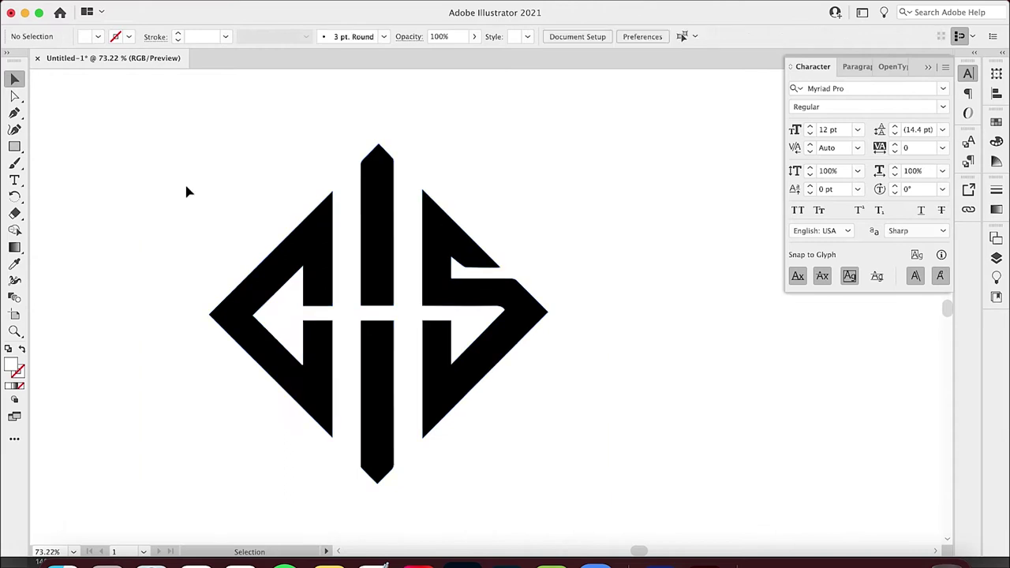
pyautogui.press('super+y')
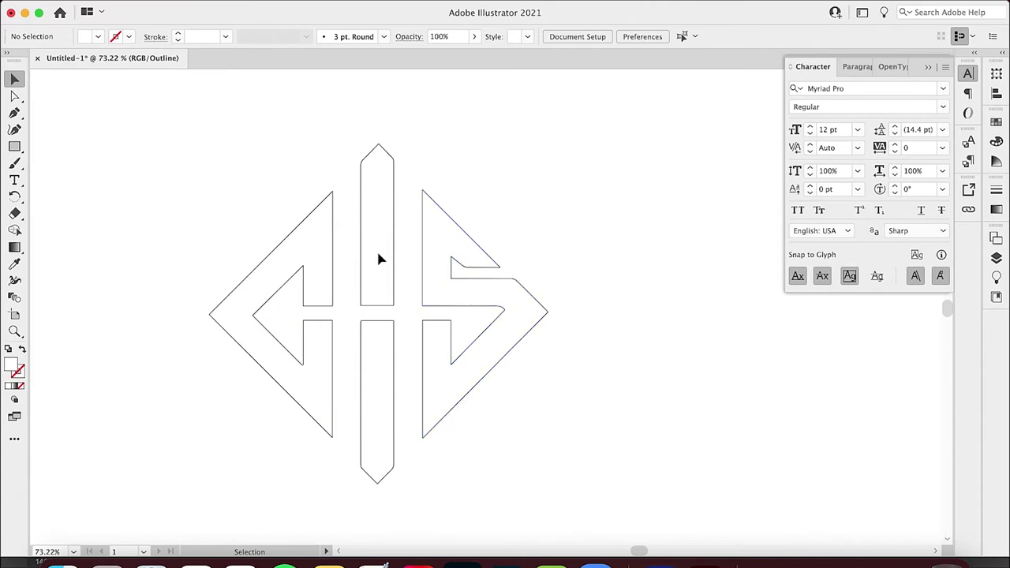
pyautogui.press('super+y')
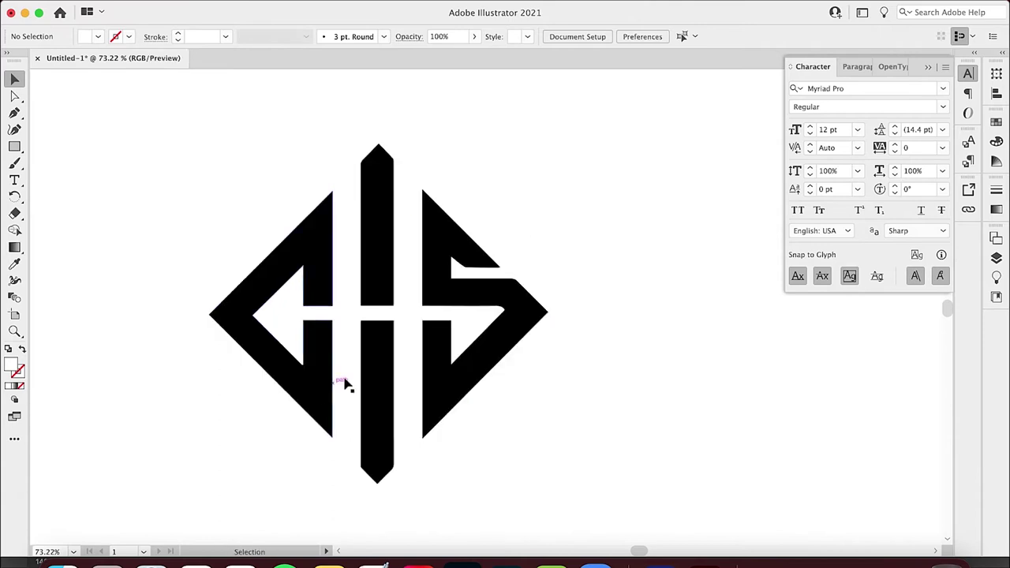
# Show the document grid and the rulers around the logo artwork
pyautogui.scroll(2, 462, 297)
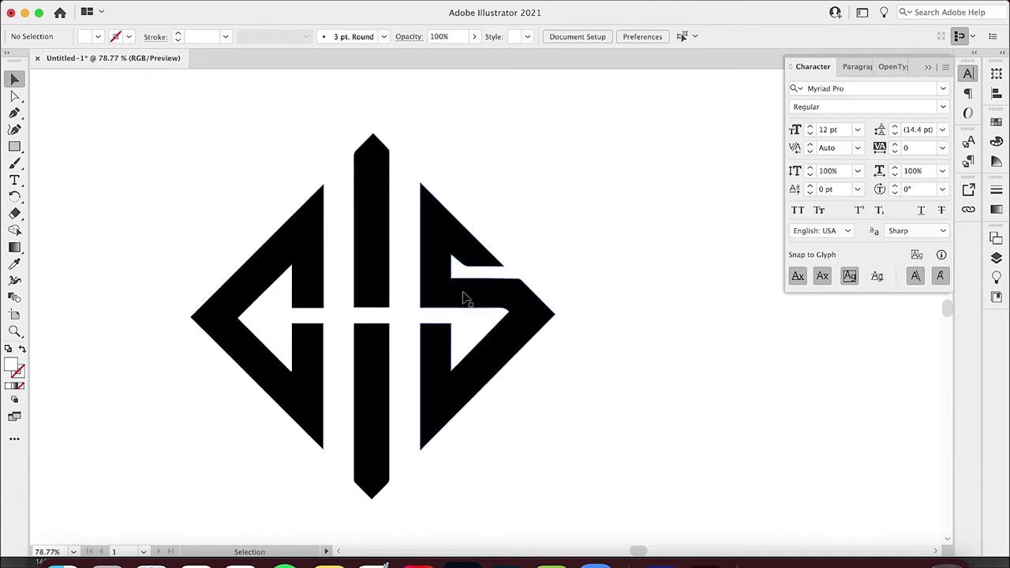
pyautogui.press('super+apostrophe')
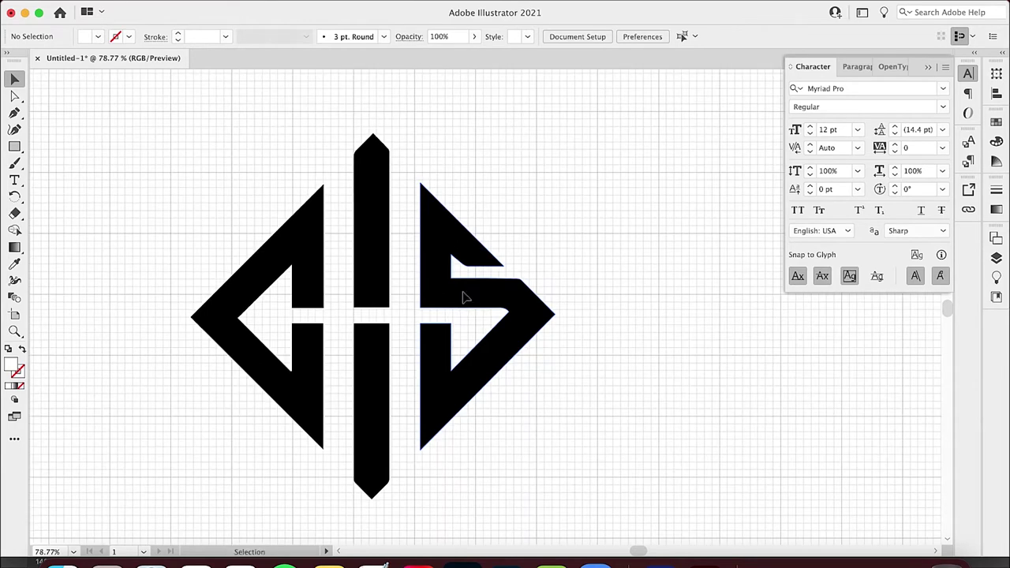
pyautogui.scroll(3, 439, 280)
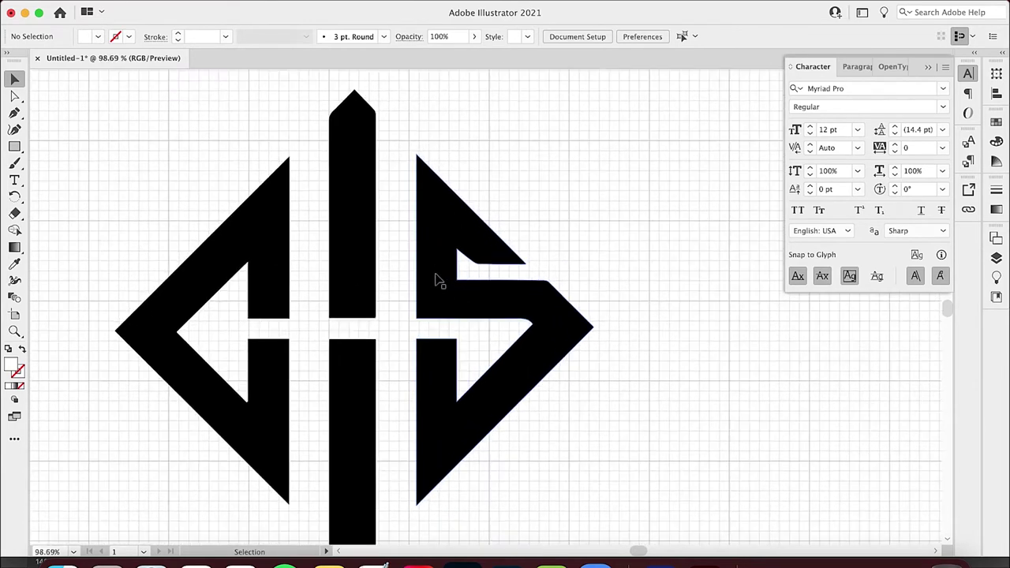
pyautogui.scroll(-2, 439, 280)
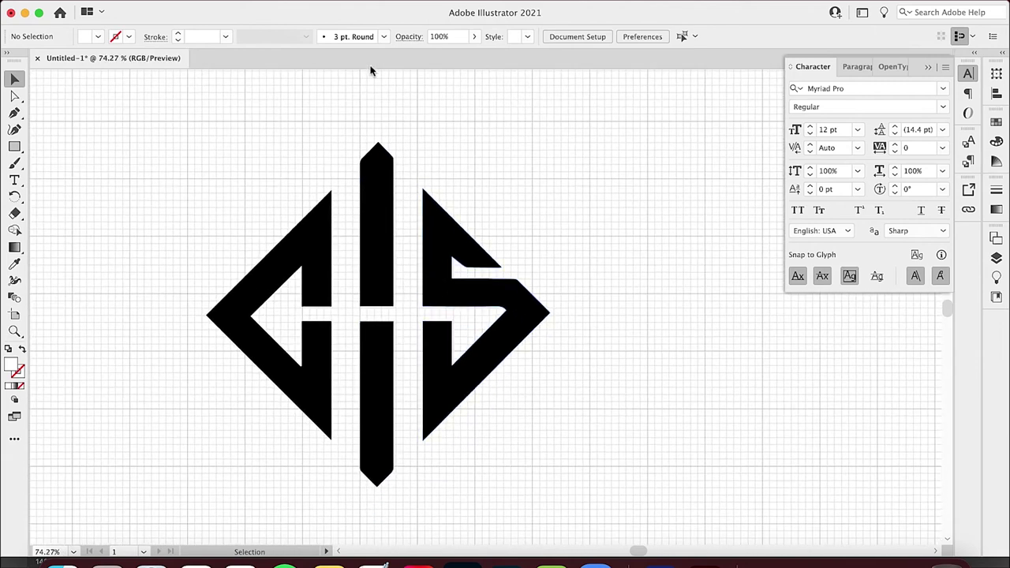
pyautogui.press('super+r')
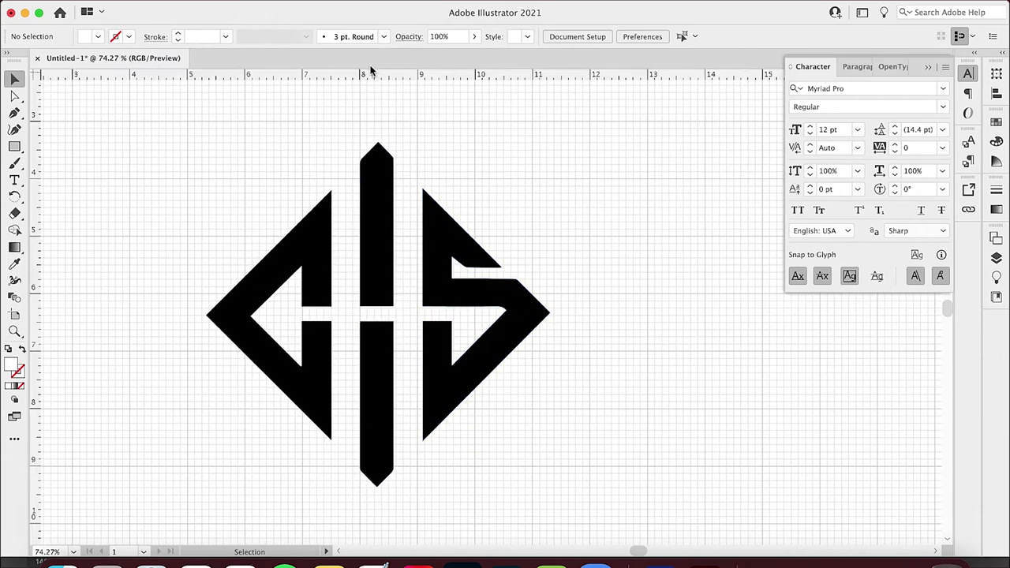
# Place a horizontal ruler guide across the logo at the upper tip of the S shape
pyautogui.moveTo(361, 75); pyautogui.dragTo(361, 190)
pyautogui.scroll(4, 281, 294)
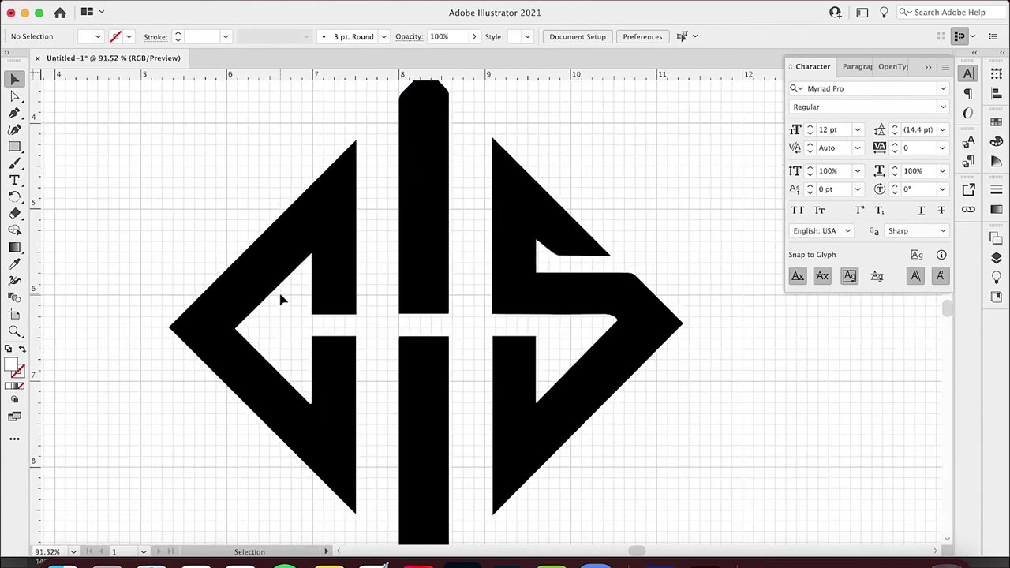
pyautogui.scroll(5, 283, 292)
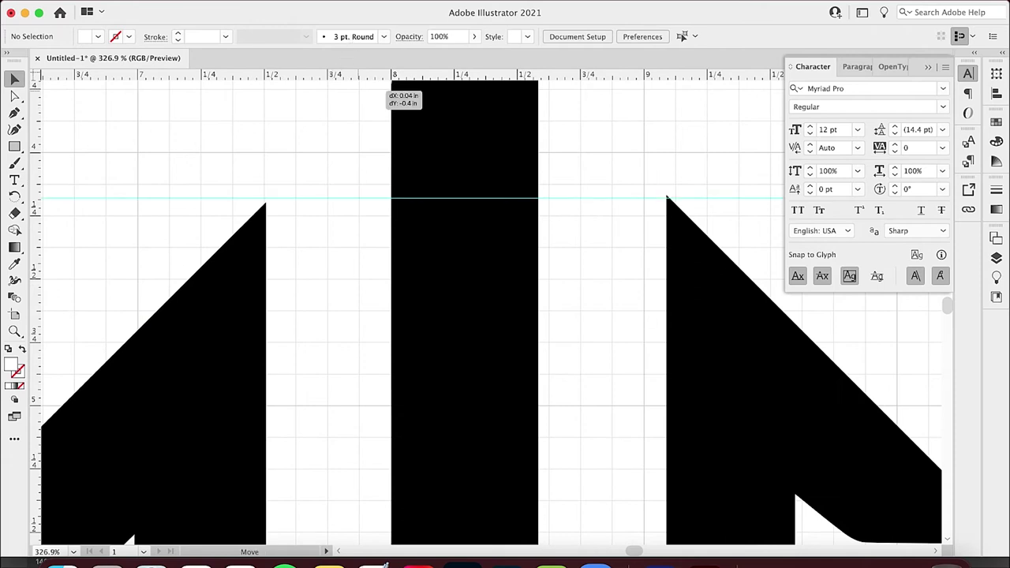
pyautogui.click(394, 197)
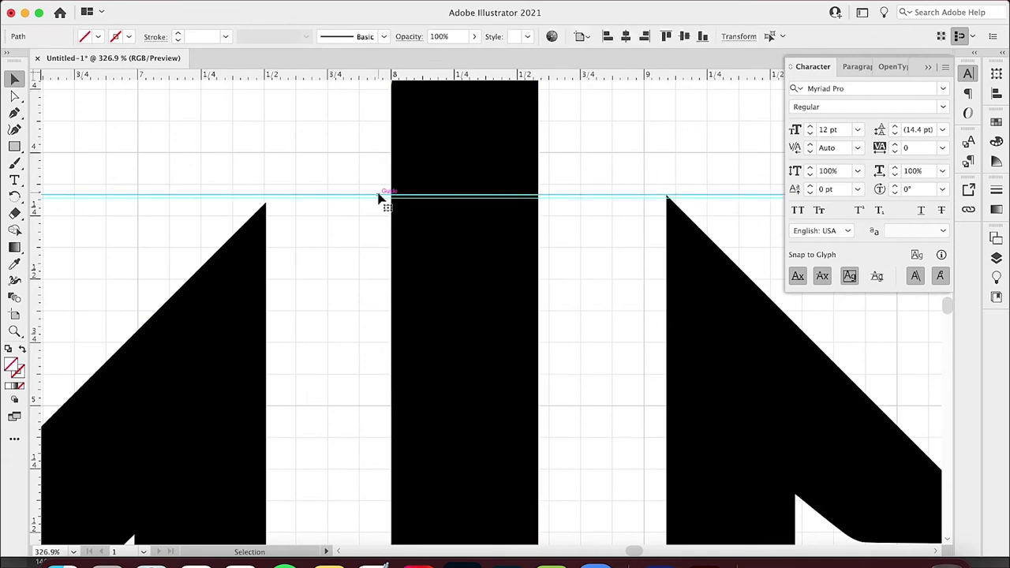
pyautogui.press('super+shift+a')
pyautogui.moveTo(379, 198); pyautogui.dragTo(377, 196)
pyautogui.moveTo(266, 204); pyautogui.dragTo(267, 204)
pyautogui.scroll(-3, 296, 202)
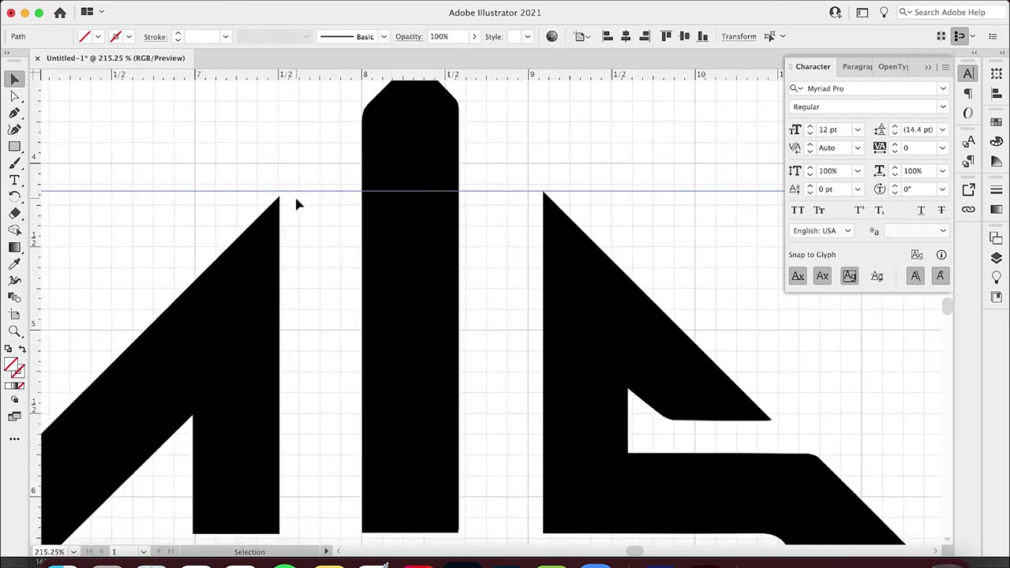
pyautogui.scroll(2, 248, 228)
# Place a second horizontal guide across the logo at the lower tip of the S shape
pyautogui.scroll(-5, 248, 231)
pyautogui.hscroll(-4, 248, 231)
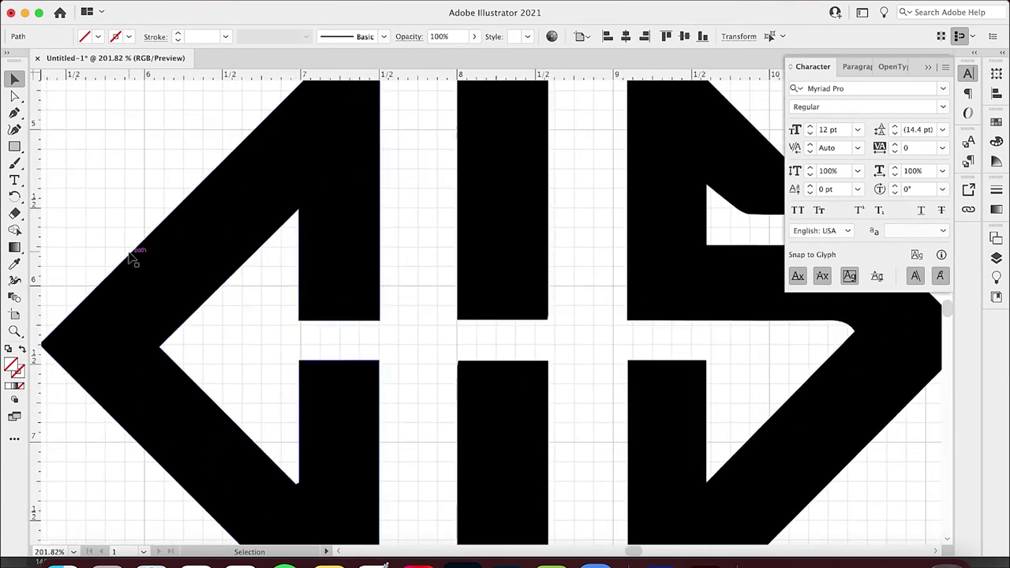
pyautogui.scroll(-8, 131, 255)
pyautogui.hscroll(2, 131, 255)
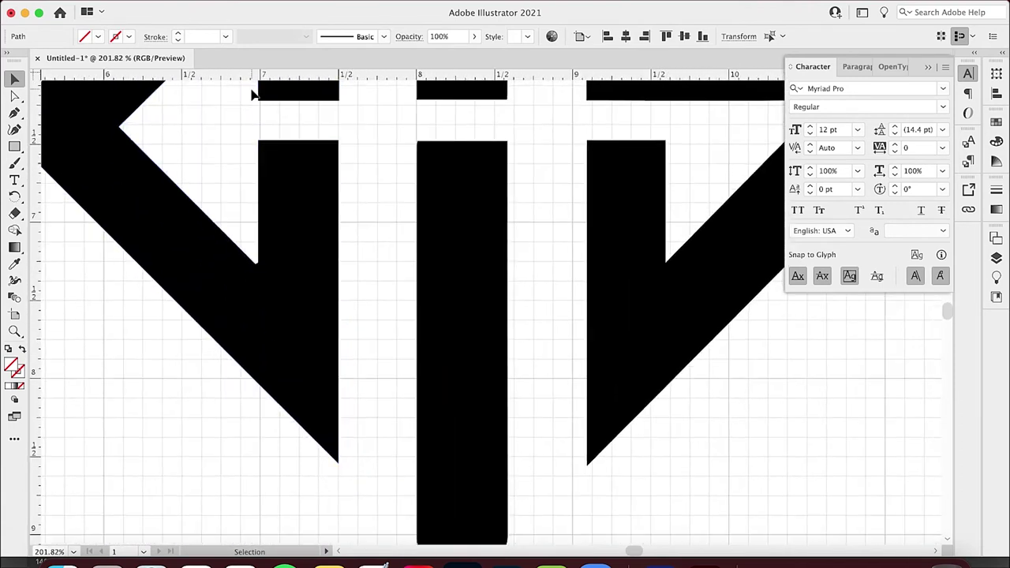
pyautogui.moveTo(251, 79); pyautogui.dragTo(309, 467)
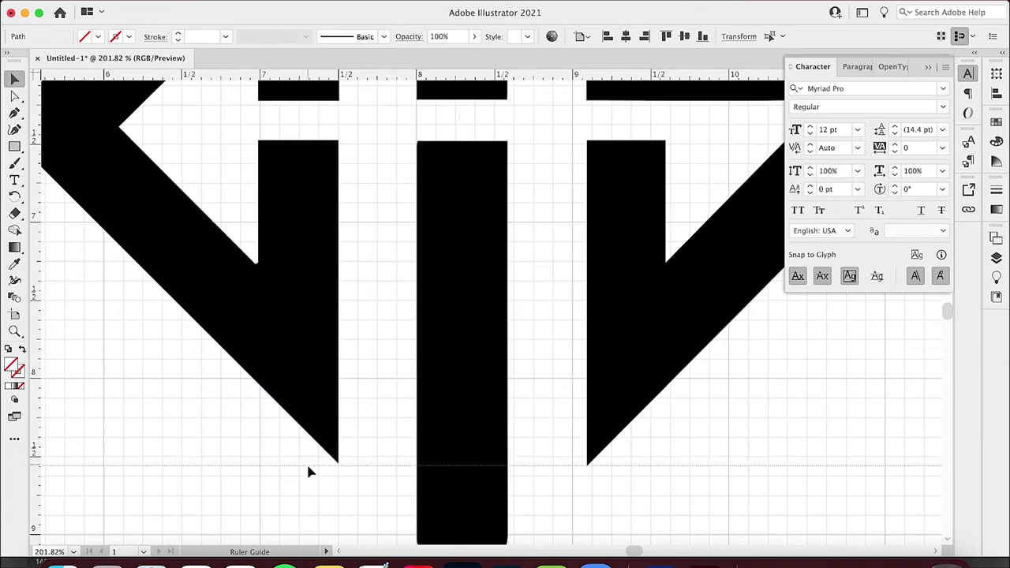
pyautogui.scroll(-2, 374, 481)
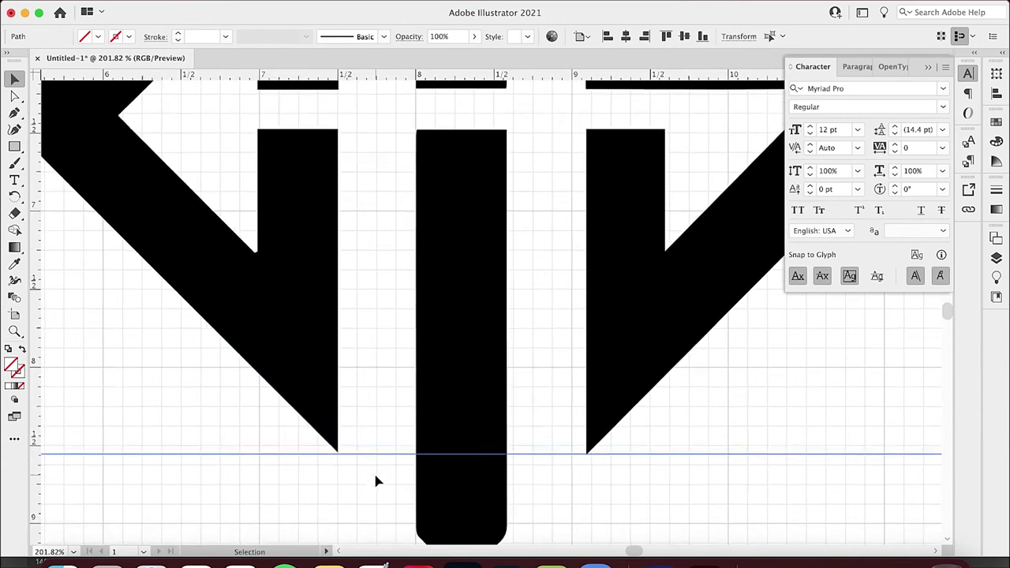
pyautogui.scroll(5, 112, 169)
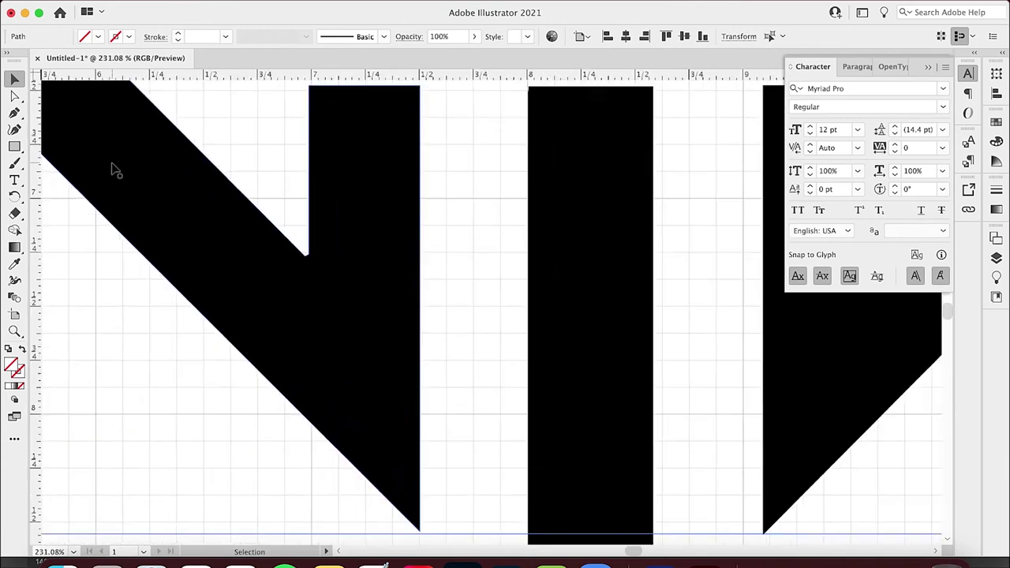
pyautogui.scroll(-3, 112, 169)
pyautogui.hscroll(3, 112, 169)
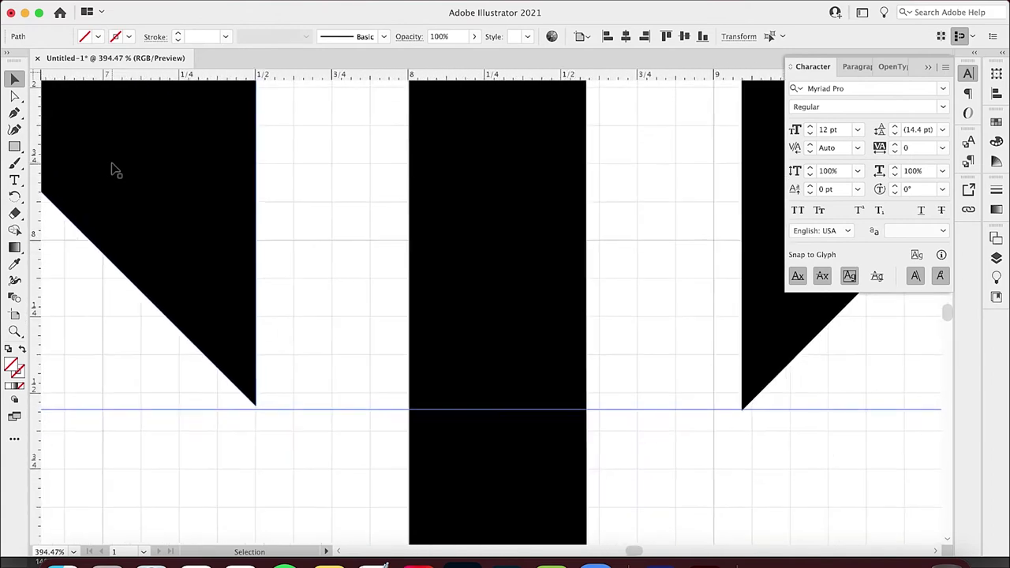
pyautogui.click(738, 408)
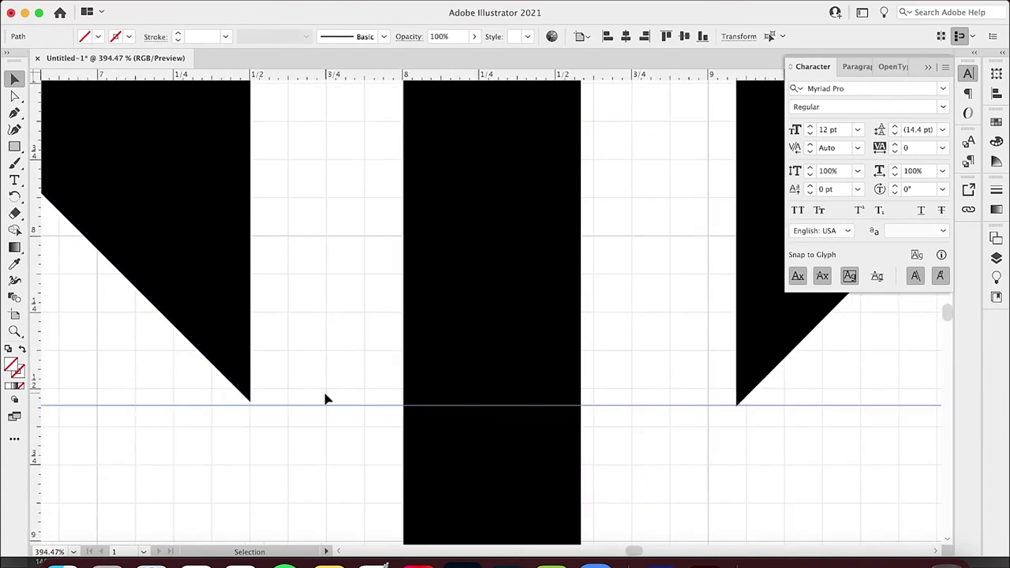
# Move the lower tip anchor point of the G shape down so it sits exactly on the lower horizontal guide
pyautogui.click(15, 96)
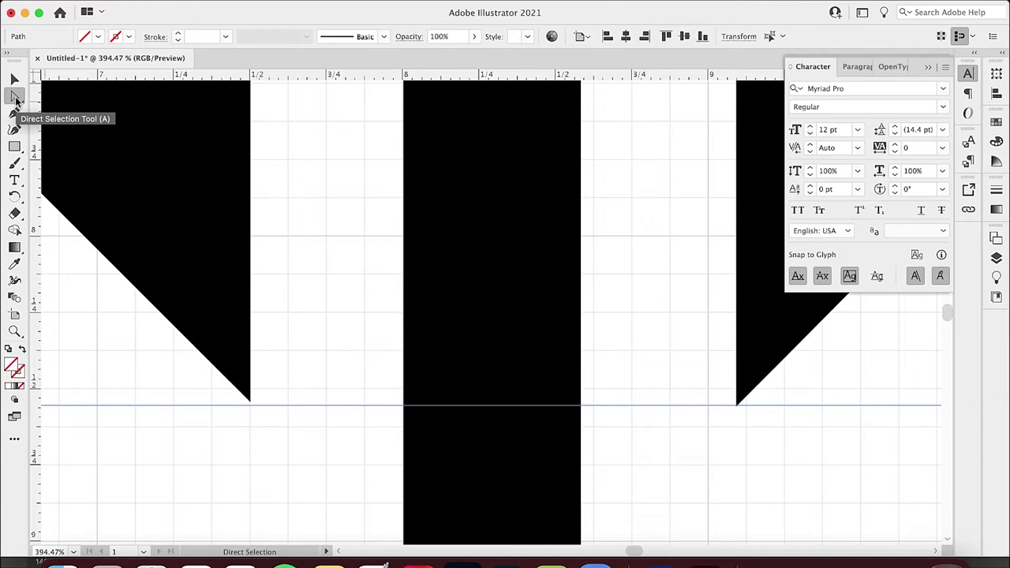
pyautogui.click(251, 402)
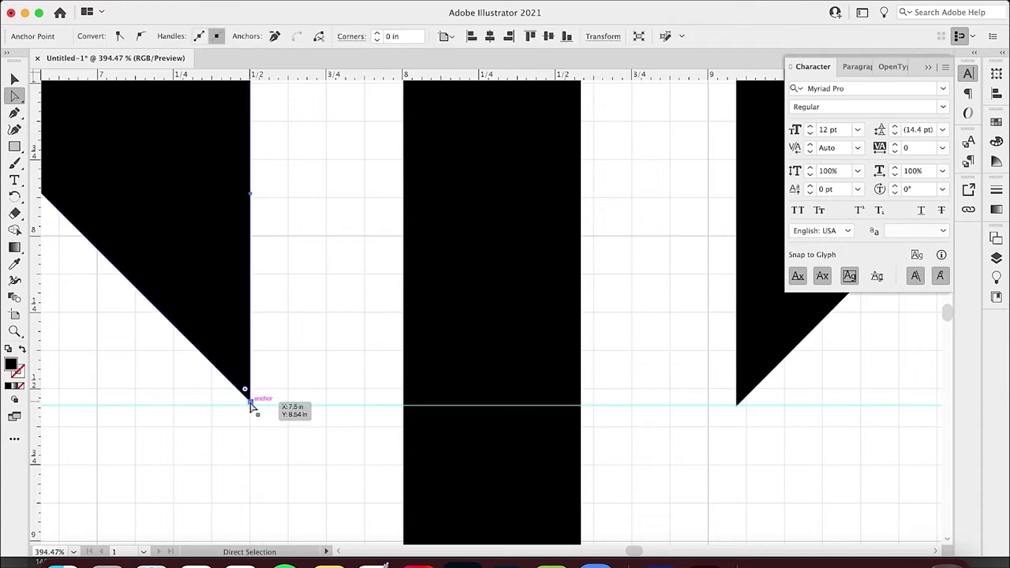
pyautogui.press('Down')
pyautogui.press('Down')
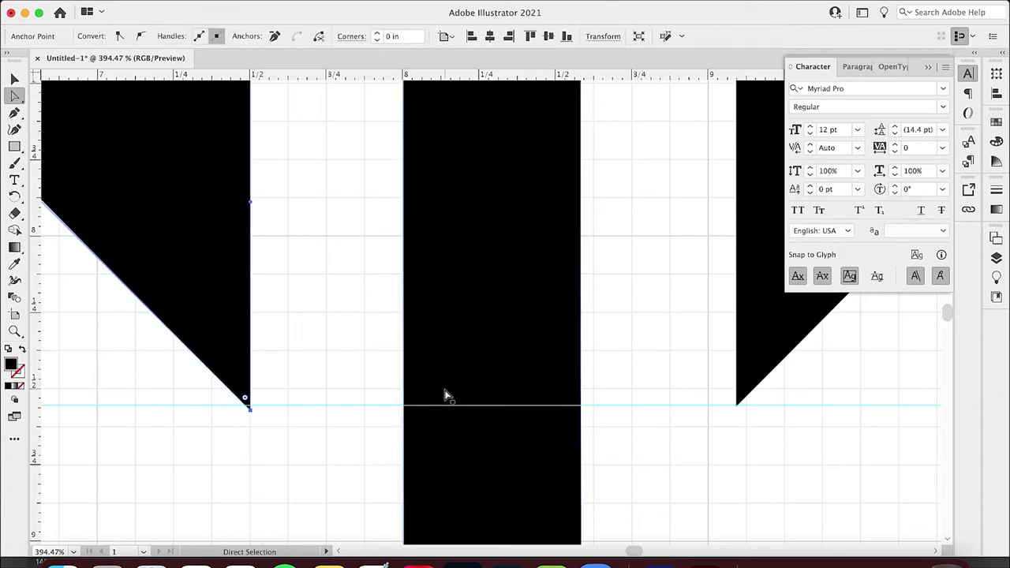
pyautogui.scroll(6, 336, 387)
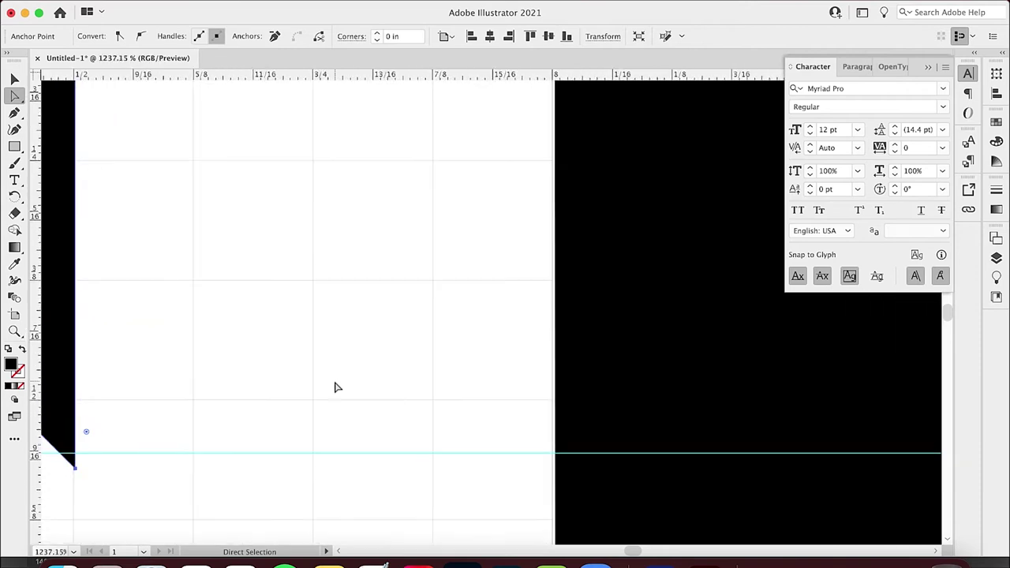
pyautogui.scroll(-5, 335, 388)
pyautogui.hscroll(-5, 335, 388)
pyautogui.moveTo(234, 327); pyautogui.dragTo(232, 310)
pyautogui.scroll(-3, 234, 315)
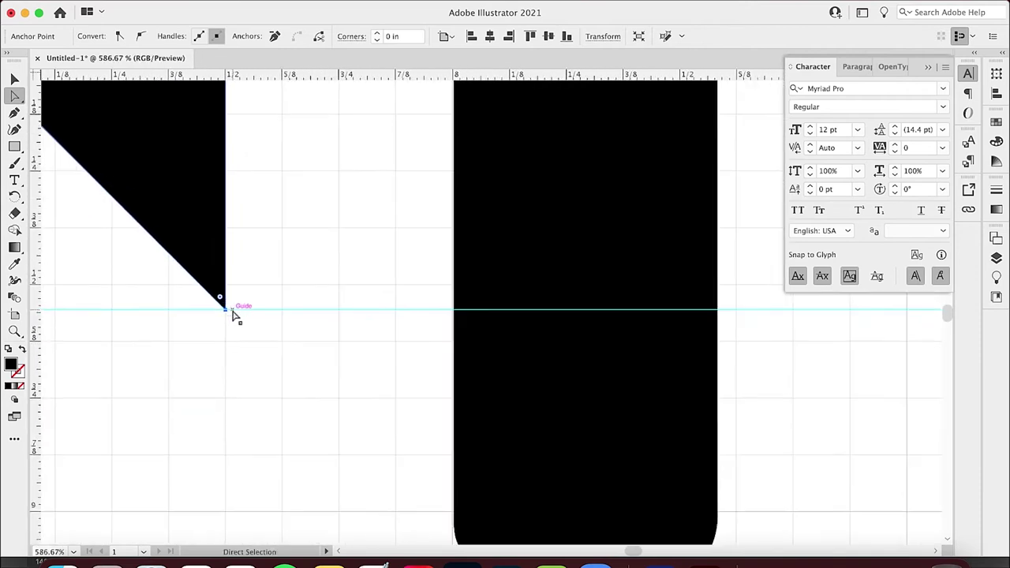
pyautogui.click(645, 346)
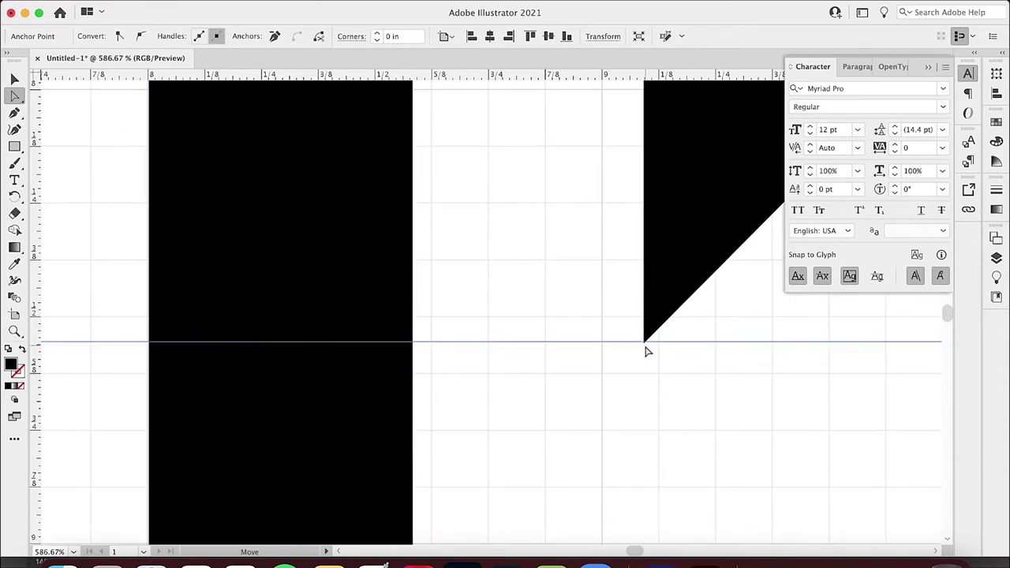
pyautogui.click(579, 374)
# Add horizontal guides along both edges of the logo's central gap and vertical guides along both sides of the G's stem
pyautogui.scroll(-5, 581, 371)
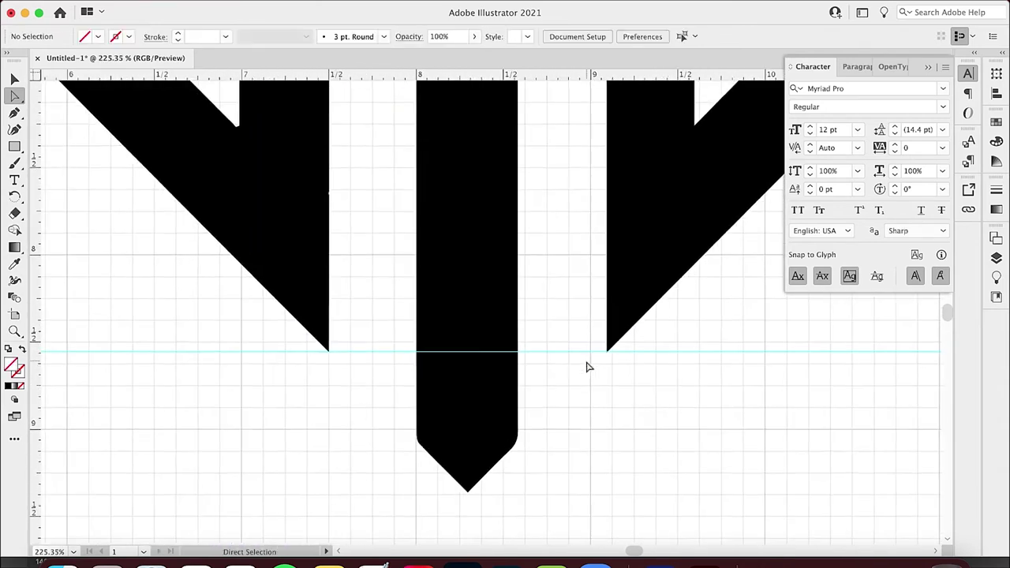
pyautogui.scroll(-3, 587, 365)
pyautogui.scroll(2, 586, 366)
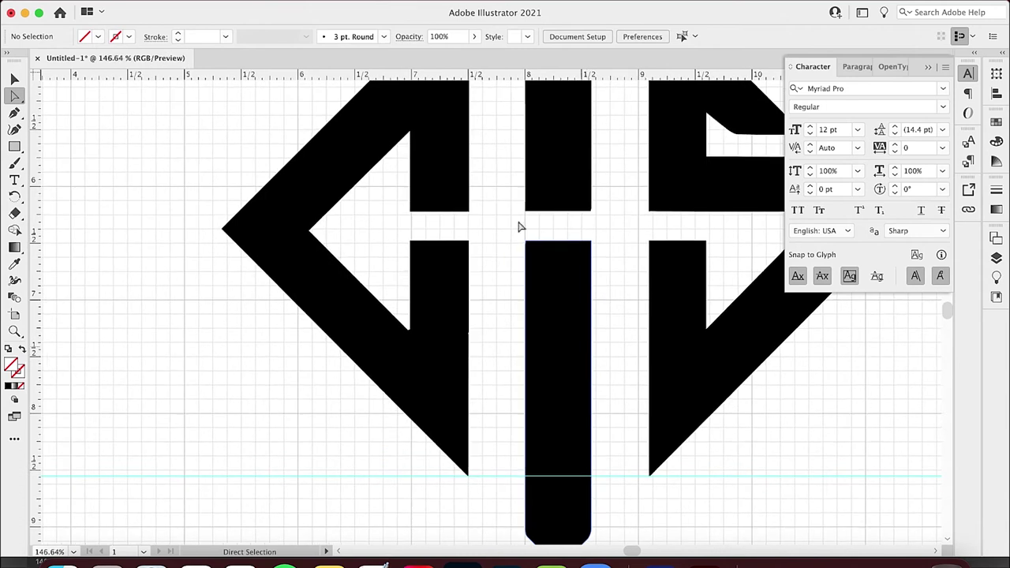
pyautogui.moveTo(409, 75); pyautogui.dragTo(410, 239)
pyautogui.moveTo(426, 76); pyautogui.dragTo(428, 218)
pyautogui.hscroll(5, 429, 219)
pyautogui.scroll(1, 428, 219)
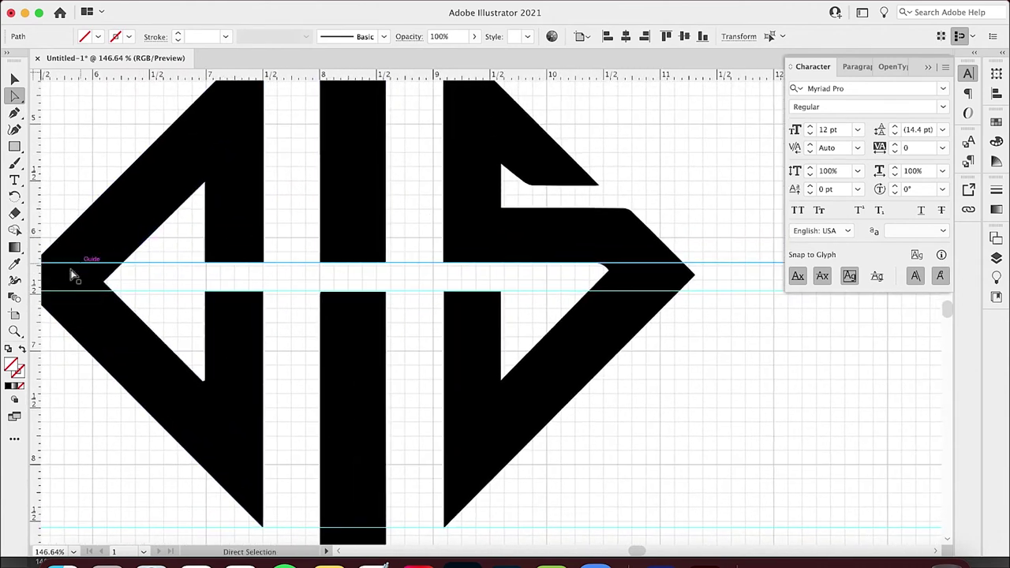
pyautogui.moveTo(43, 290); pyautogui.dragTo(207, 290)
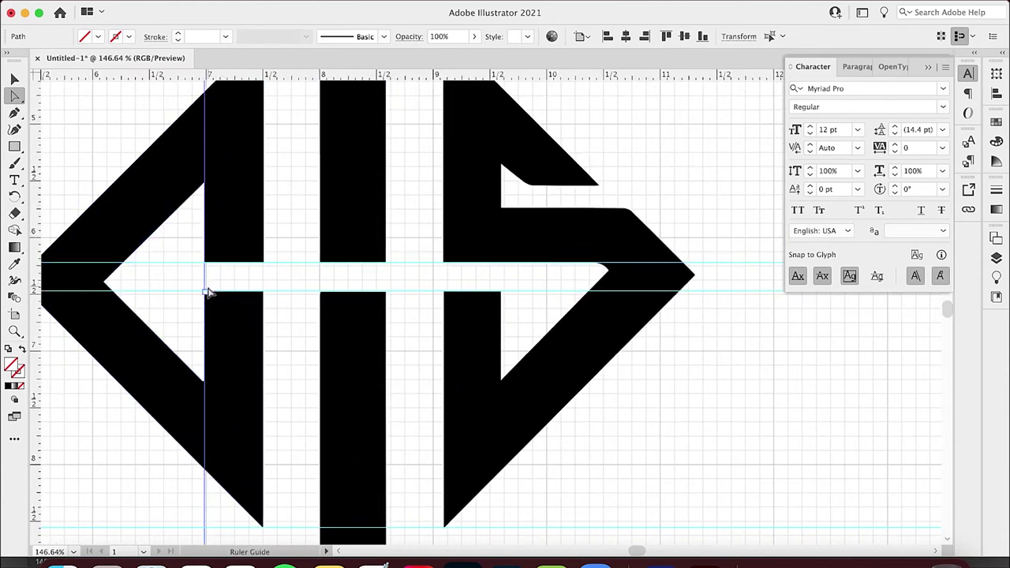
pyautogui.moveTo(36, 289); pyautogui.dragTo(264, 285)
# Try to place a vertical guide along the straight outer edge of the S shape, and undo it
pyautogui.moveTo(37, 305); pyautogui.dragTo(445, 290)
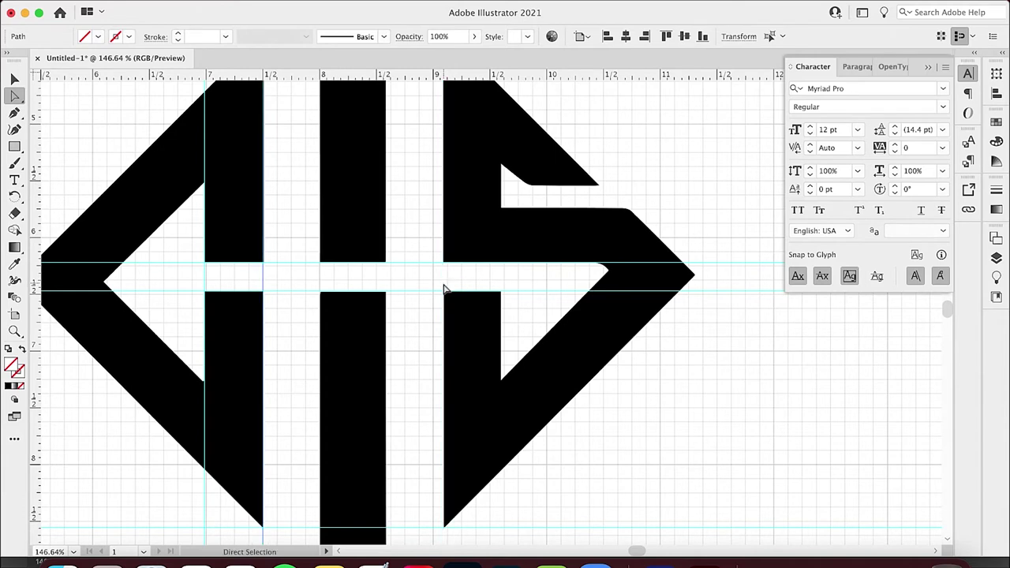
pyautogui.scroll(5, 444, 290)
pyautogui.scroll(1, 444, 290)
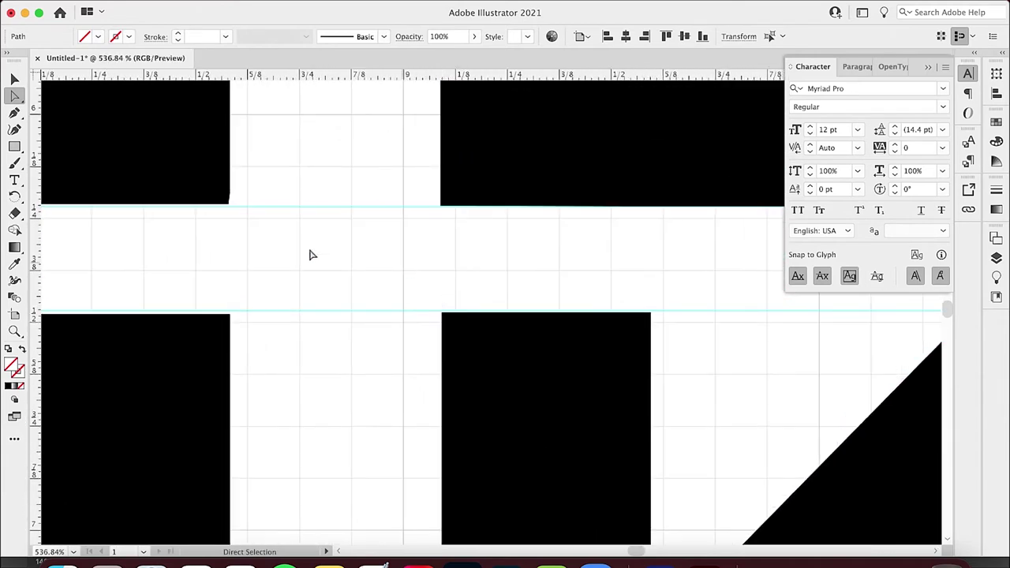
pyautogui.moveTo(36, 292); pyautogui.dragTo(431, 350)
pyautogui.press('super+z')
# Turn off Snap to Pixel so guides can be positioned freely
pyautogui.click(320, 0)
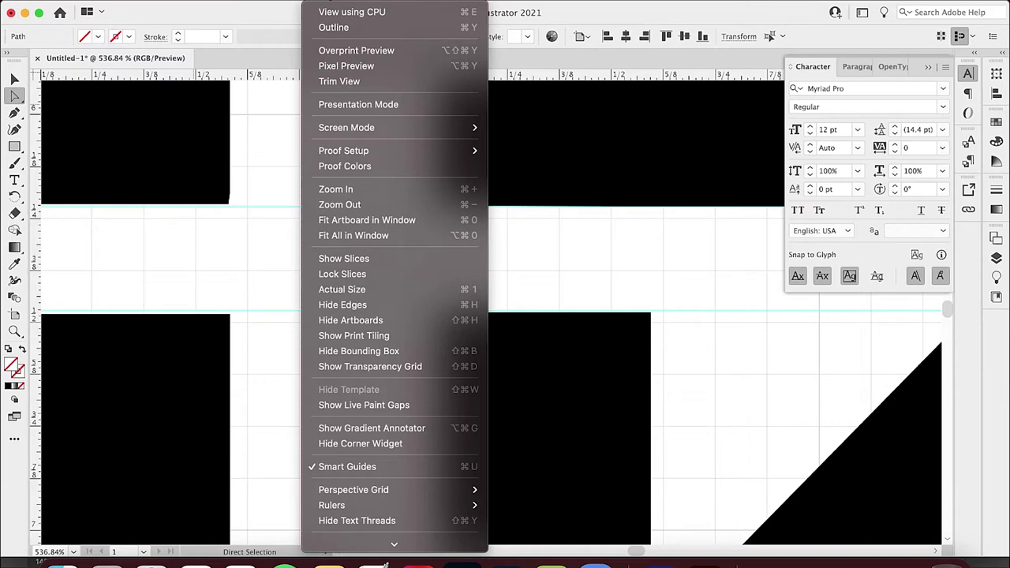
pyautogui.moveTo(401, 490)
pyautogui.moveTo(286, 1)
pyautogui.scroll(-4, 390, 204)
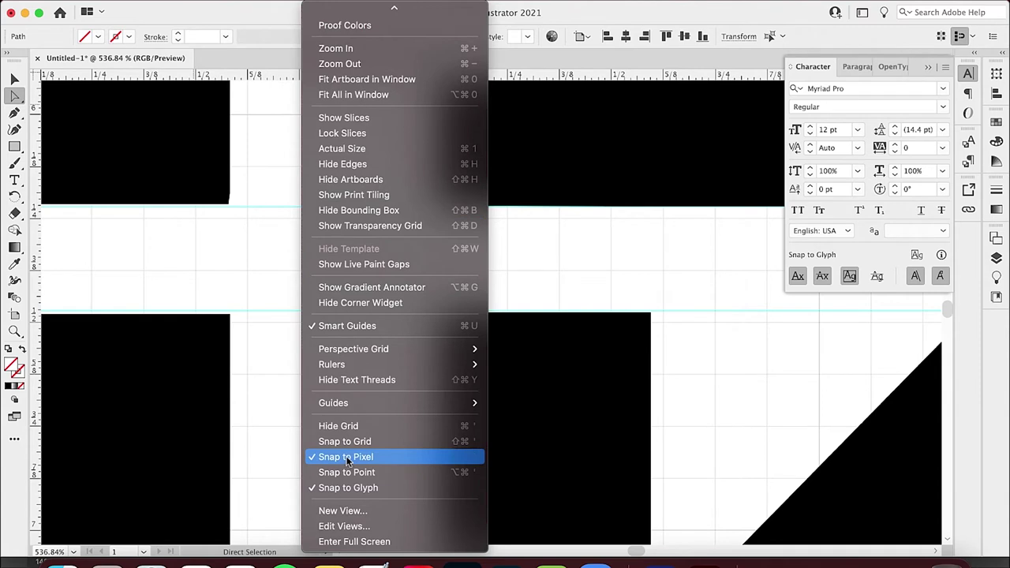
pyautogui.click(347, 459)
# Place a vertical guide along the S's straight inner edge and move its upper tip and gap-side corner anchor points onto it
pyautogui.moveTo(36, 369); pyautogui.dragTo(443, 345)
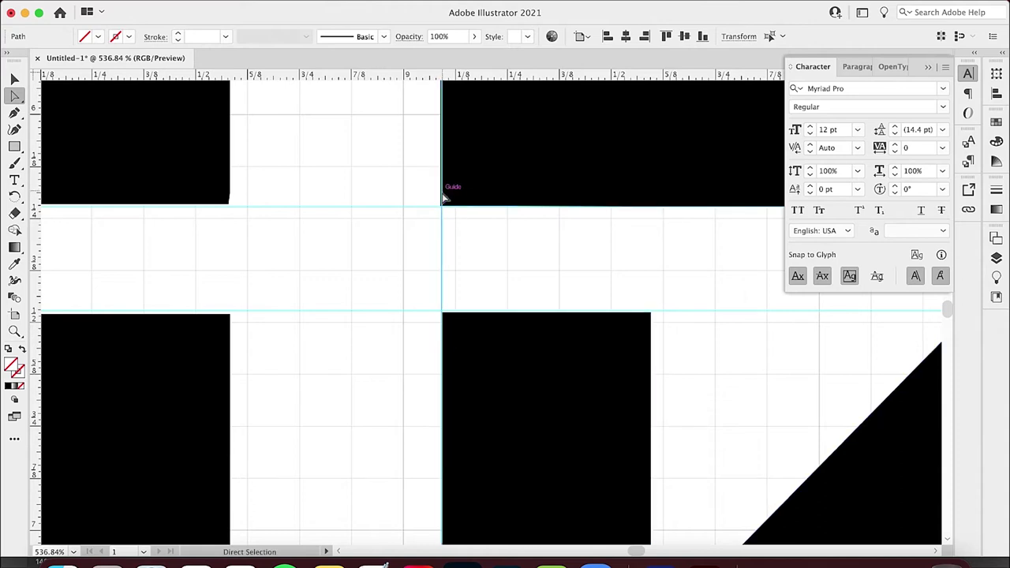
pyautogui.scroll(8, 465, 197)
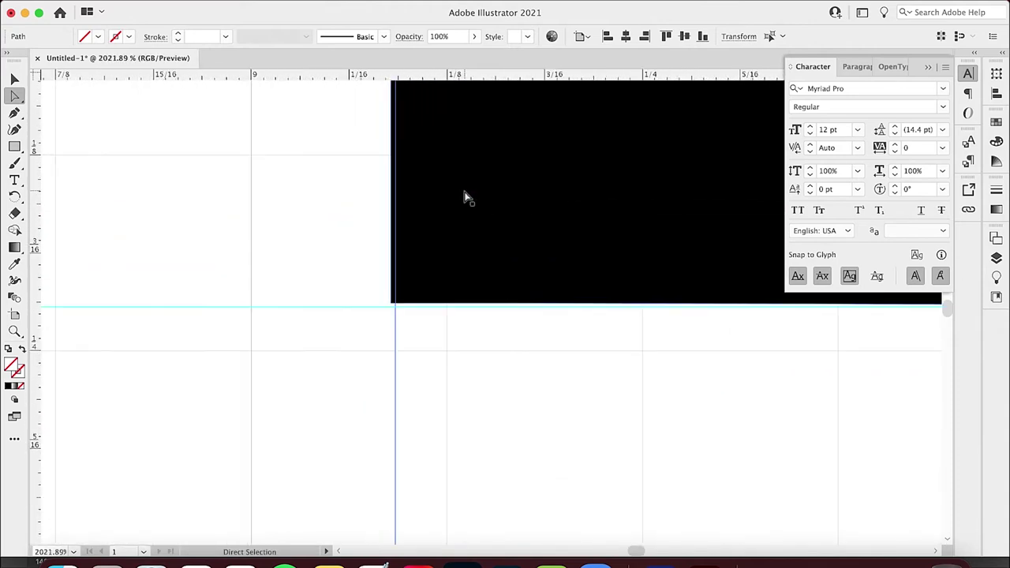
pyautogui.click(393, 305)
pyautogui.scroll(5, 390, 307)
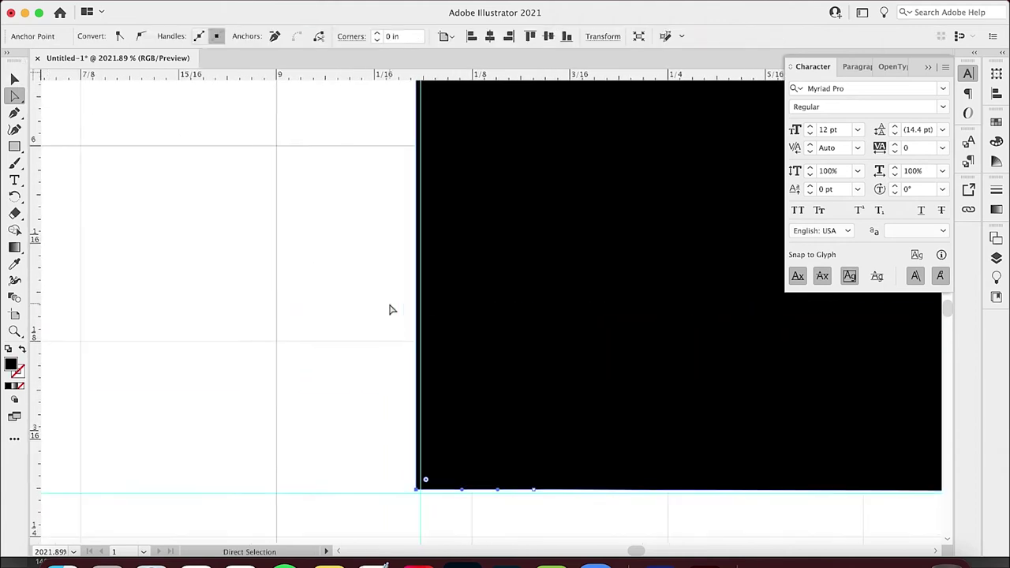
pyautogui.scroll(-3, 391, 309)
pyautogui.scroll(-8, 390, 309)
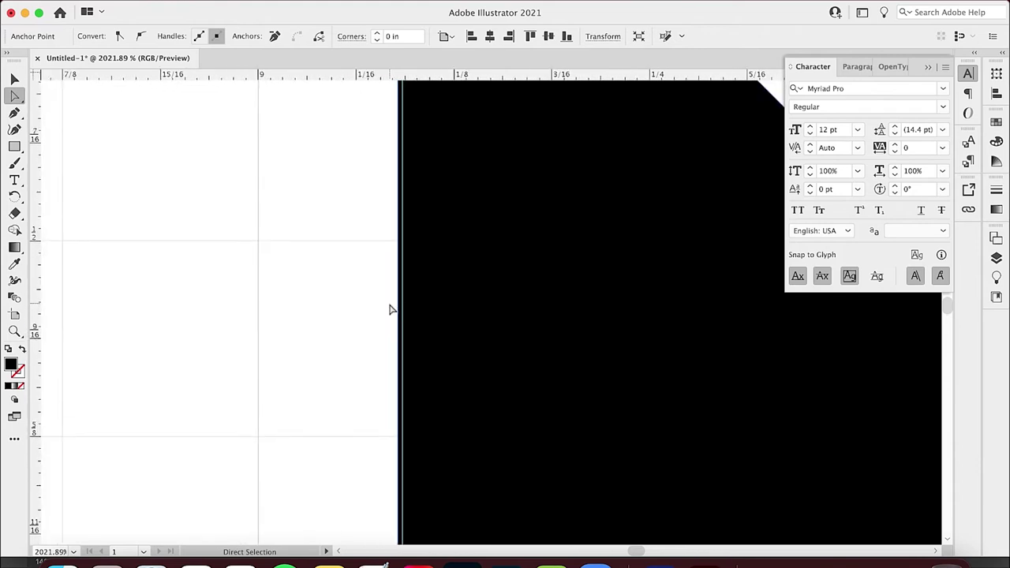
pyautogui.scroll(14, 390, 309)
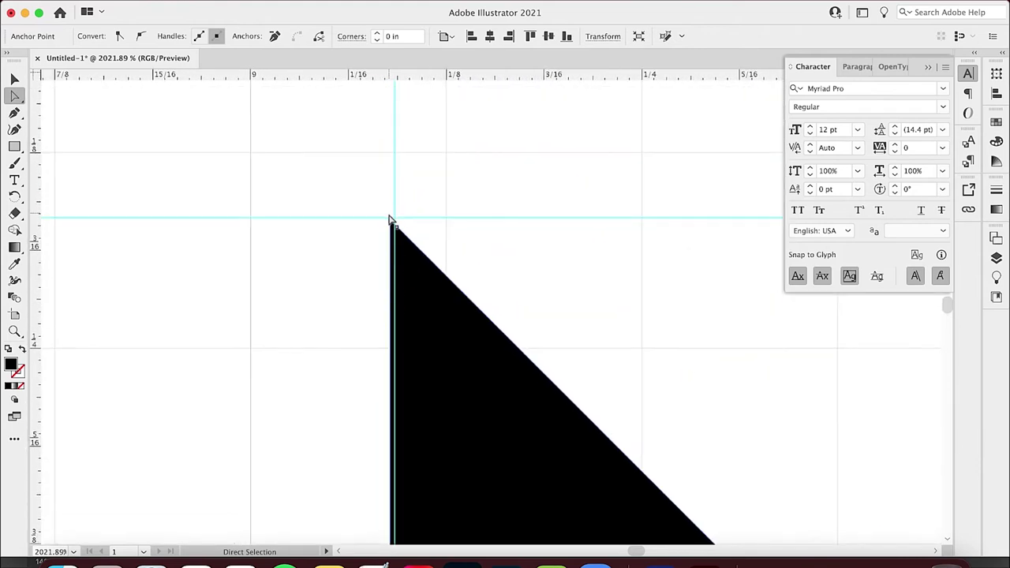
pyautogui.click(393, 219)
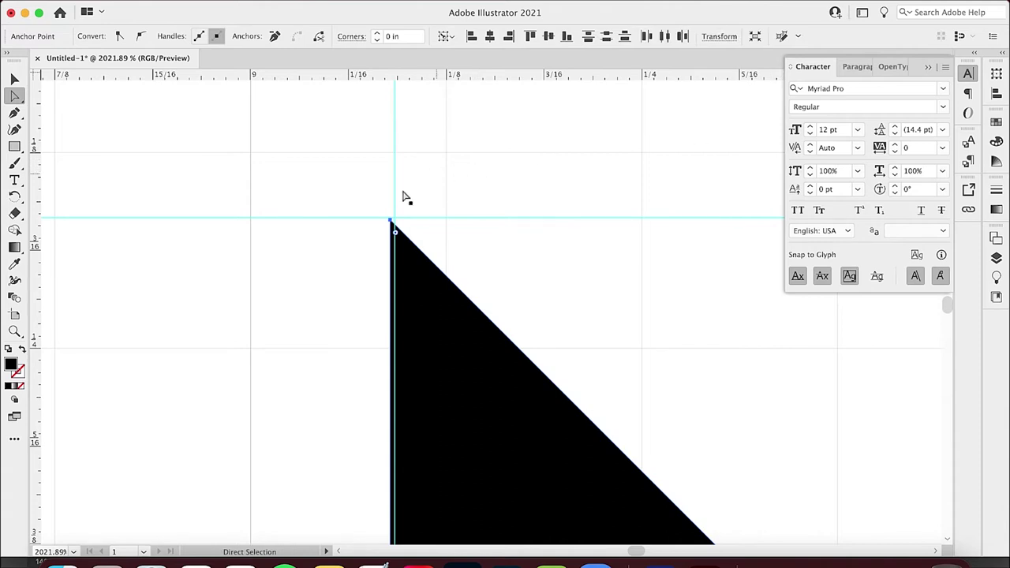
pyautogui.moveTo(393, 224); pyautogui.dragTo(397, 226)
pyautogui.scroll(-10, 396, 226)
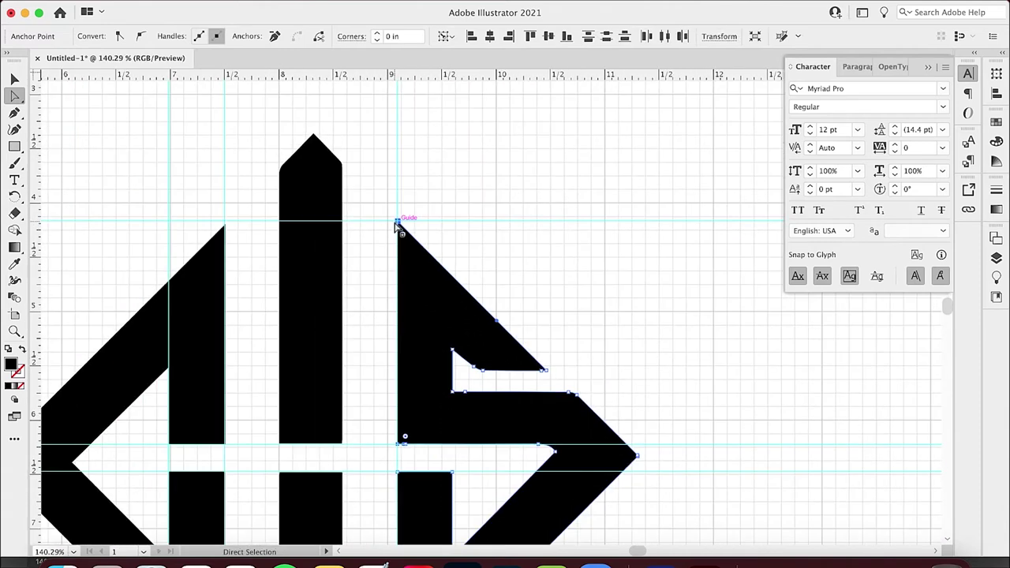
# Delete the extra anchor point on the diagonal of the S's upper notch and convert the adjacent curved anchor to a sharp corner
pyautogui.scroll(-5, 396, 226)
pyautogui.hscroll(-2, 396, 226)
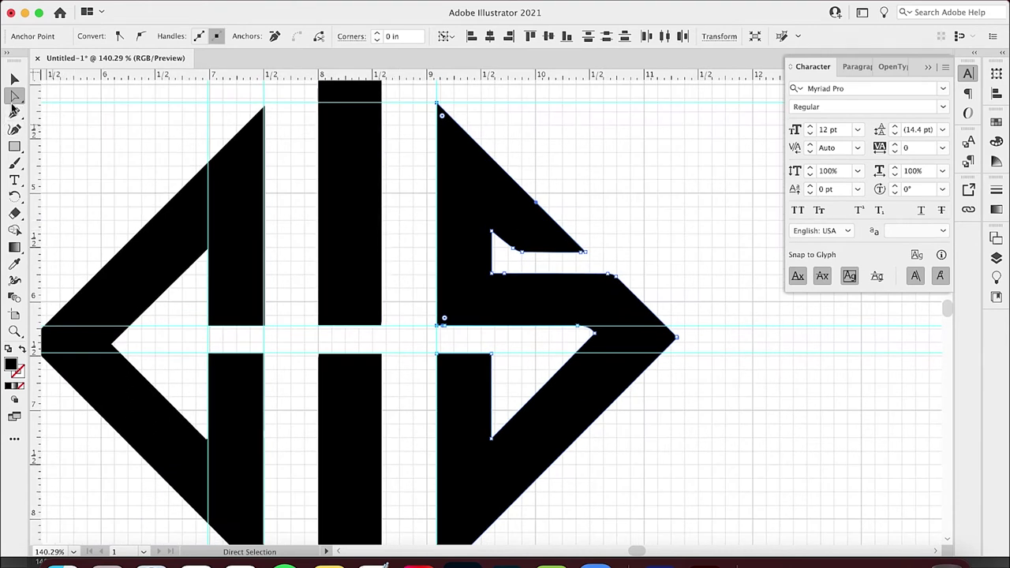
pyautogui.click(12, 102)
pyautogui.click(14, 113)
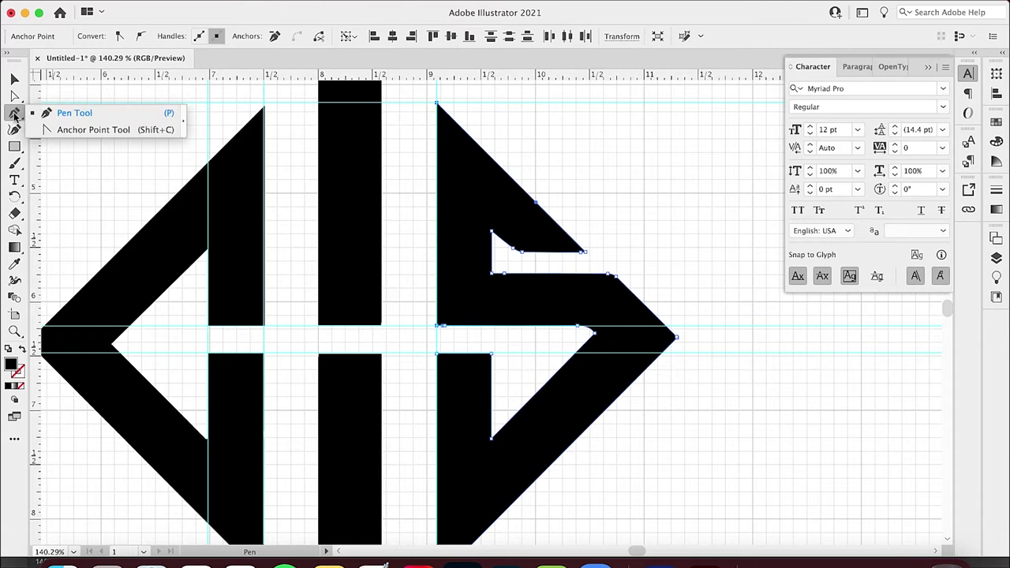
pyautogui.click(14, 114)
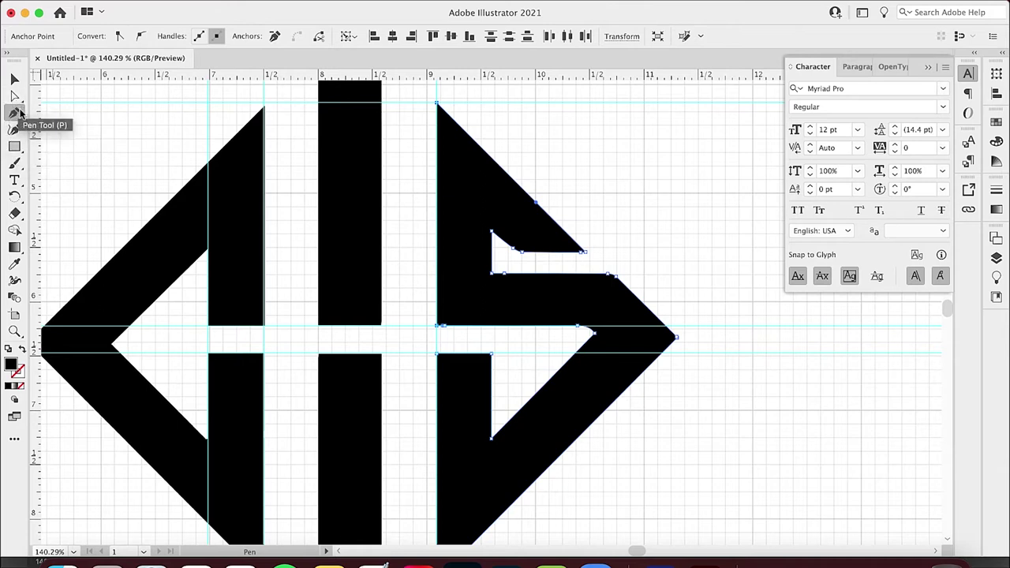
pyautogui.click(21, 116)
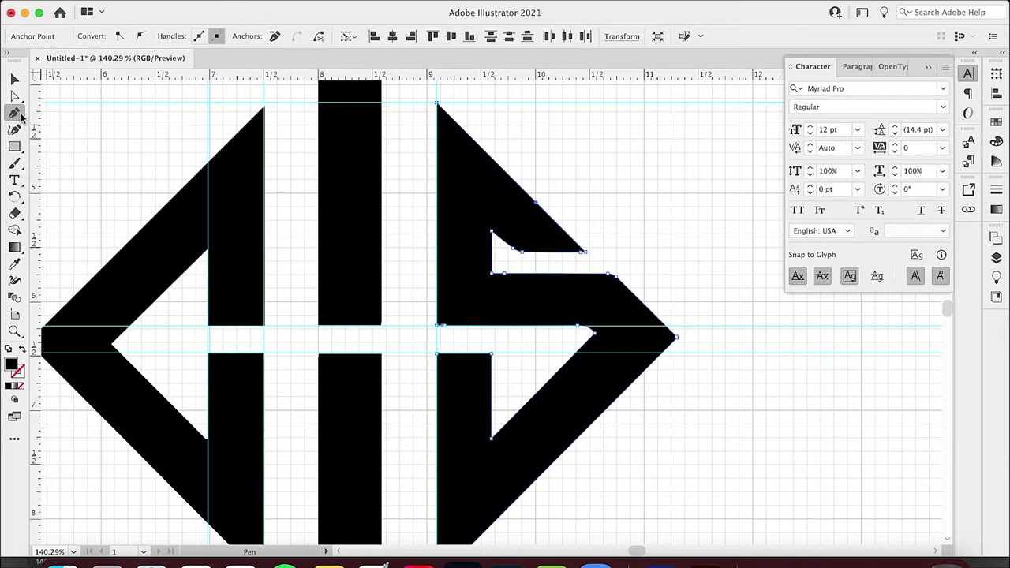
pyautogui.scroll(5, 366, 284)
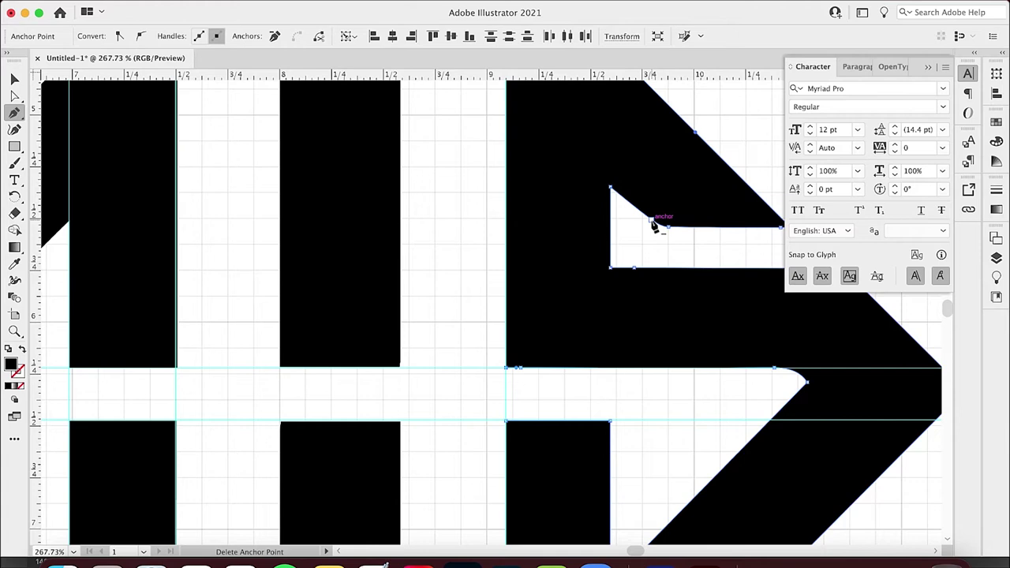
pyautogui.click(653, 224)
pyautogui.press('super')
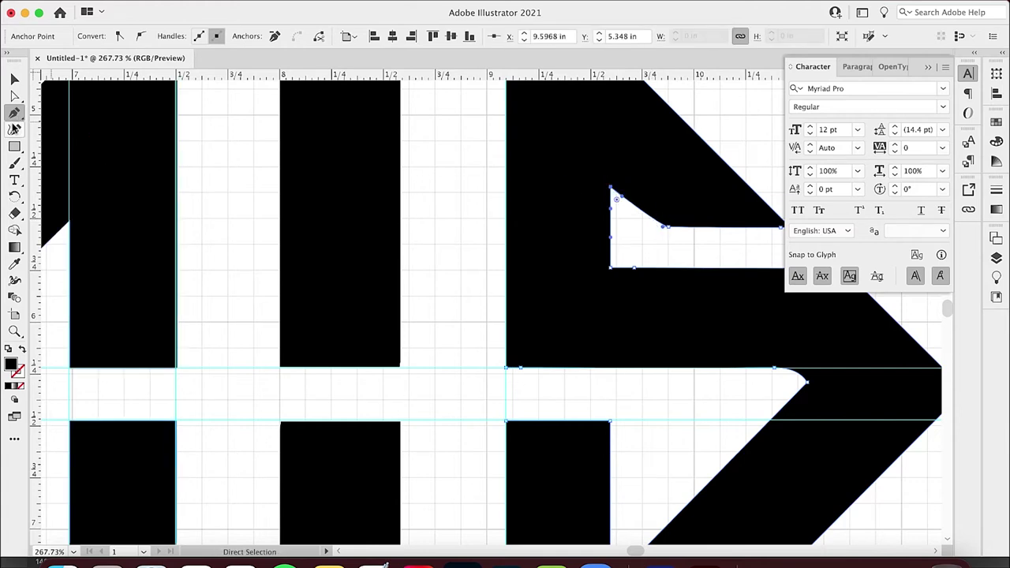
pyautogui.moveTo(14, 120); pyautogui.dragTo(57, 139)
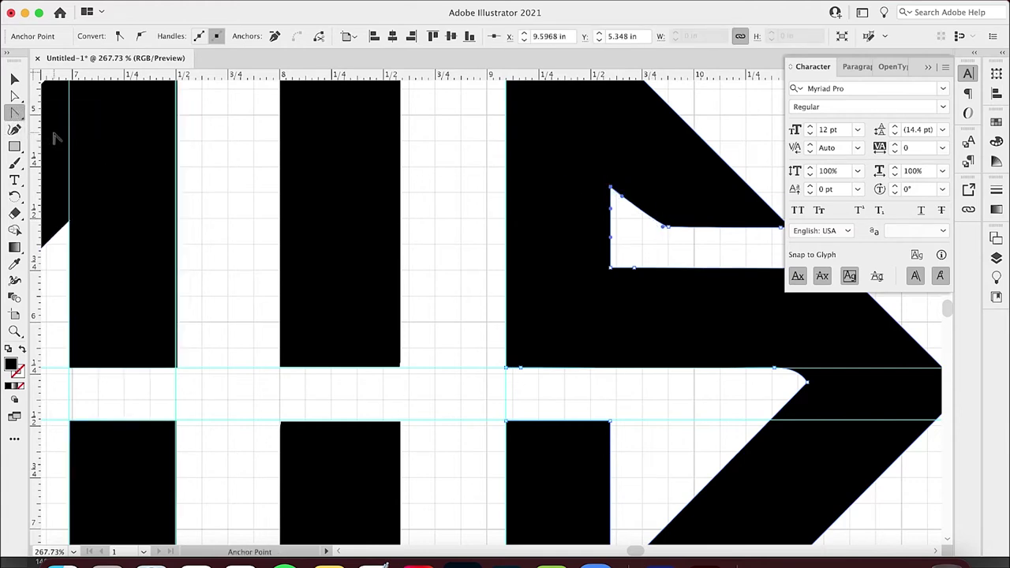
pyautogui.click(669, 229)
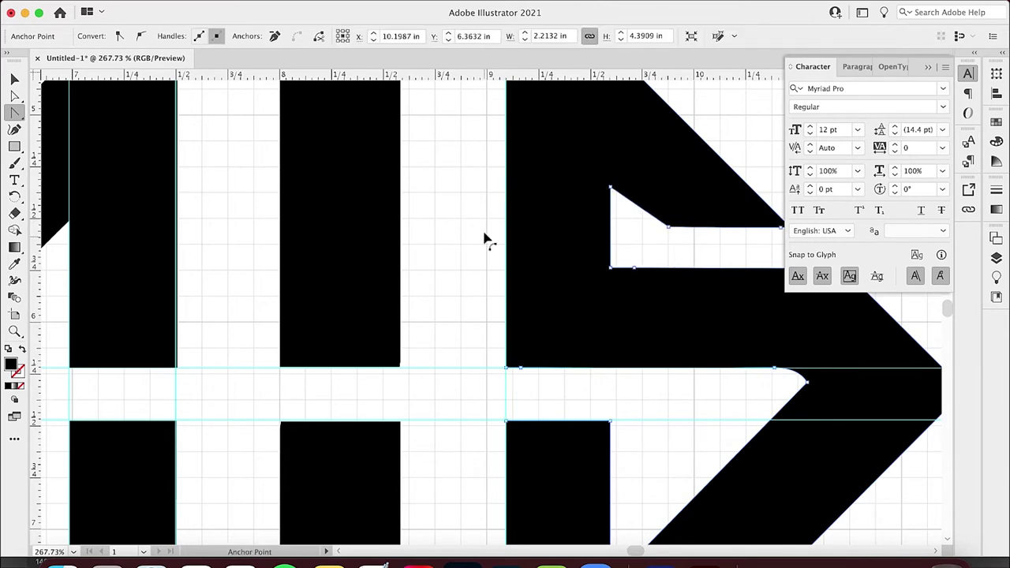
# Reposition the lower corner anchor of the S's upper notch so the notch's diagonal runs parallel to the outer edge
pyautogui.click(14, 96)
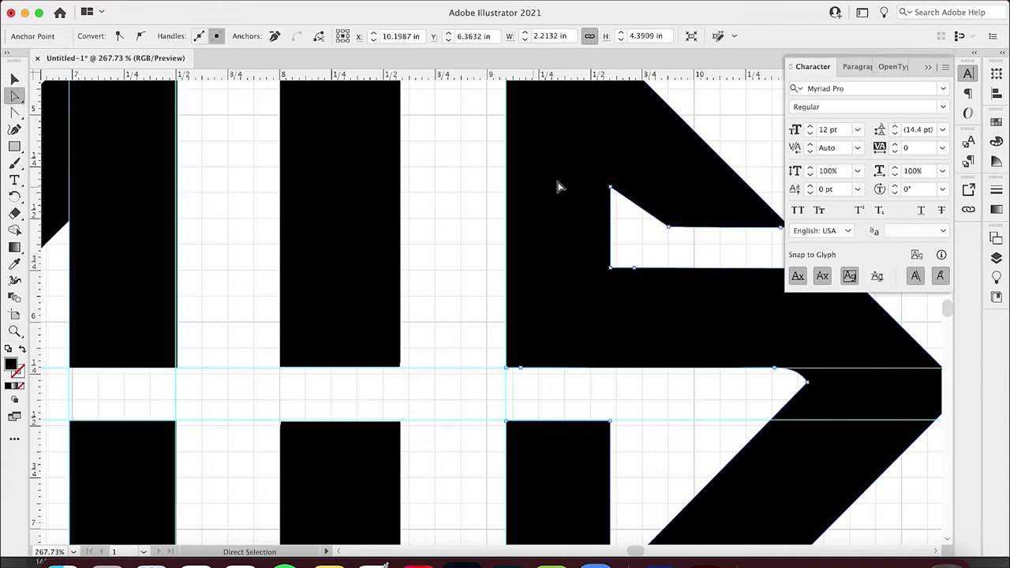
pyautogui.scroll(2, 673, 244)
pyautogui.moveTo(668, 221); pyautogui.dragTo(642, 226)
pyautogui.hscroll(10, 640, 222)
pyautogui.scroll(4, 640, 222)
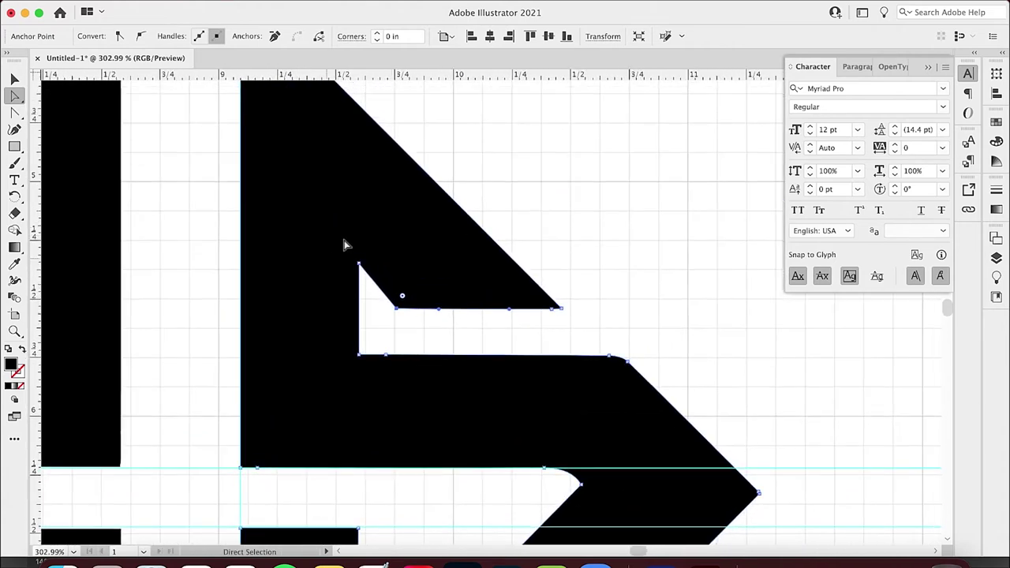
pyautogui.press('Right')
pyautogui.press('Right')
pyautogui.press('Right')
pyautogui.press('Right')
pyautogui.press('Right')
pyautogui.press('Right')
pyautogui.press('Right')
pyautogui.press('Right')
pyautogui.scroll(1, 427, 325)
pyautogui.moveTo(419, 310); pyautogui.dragTo(400, 314)
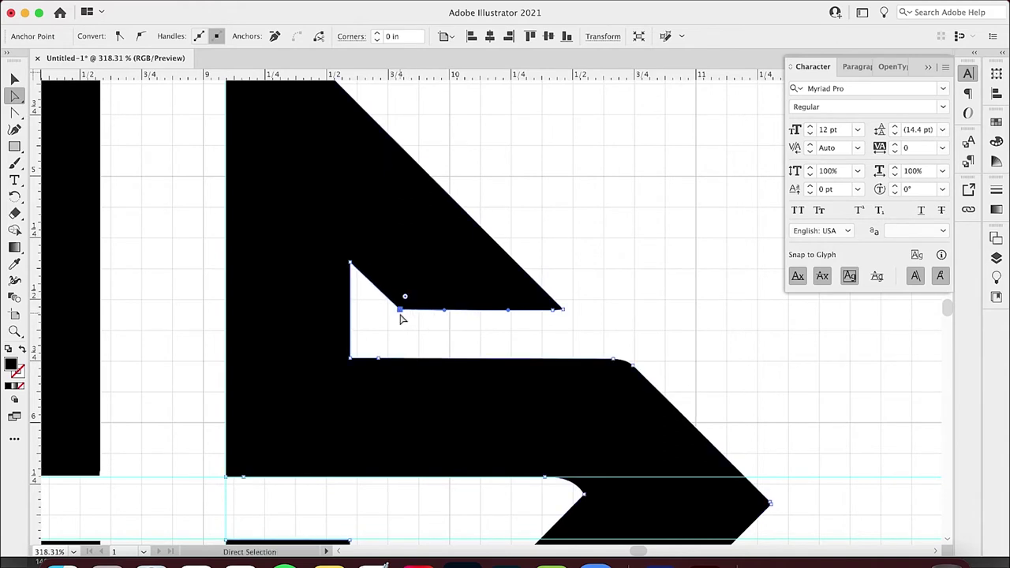
# Turn the rounded corner of the S's lower counter into a sharp point on the upper gap guide using the Pen tool
pyautogui.press('p')
pyautogui.scroll(-5, 361, 260)
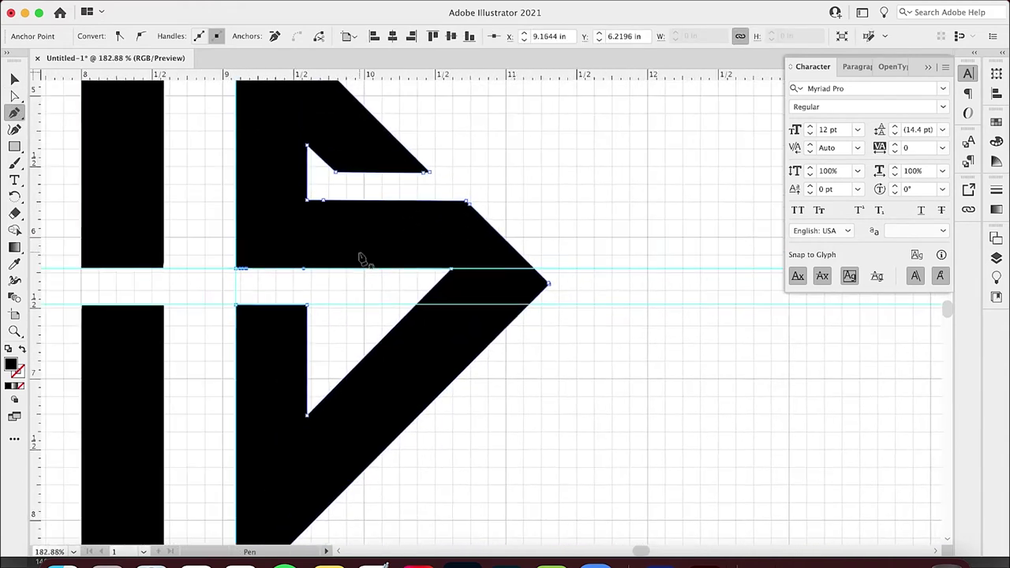
pyautogui.scroll(-4, 363, 262)
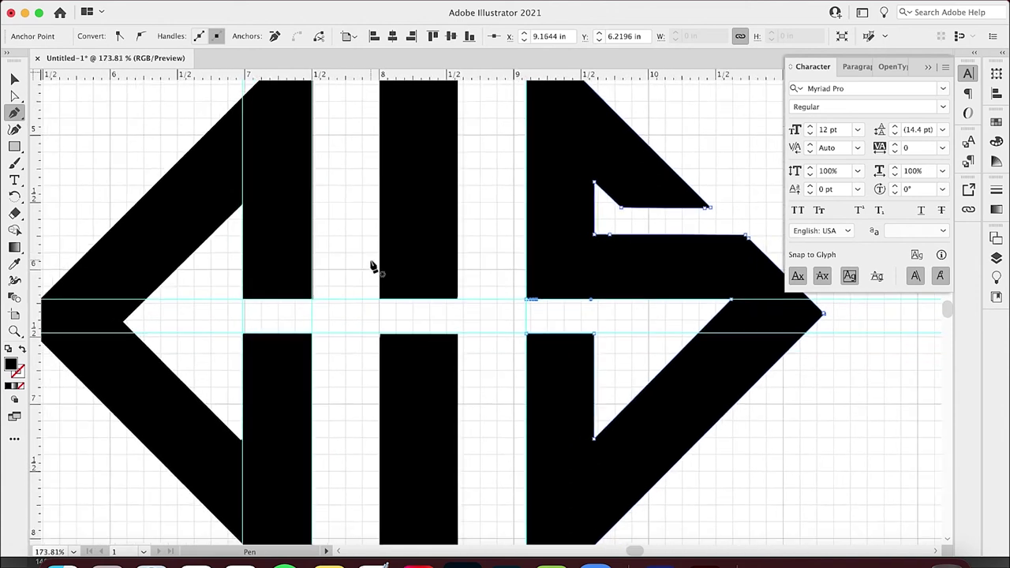
pyautogui.scroll(-4, 375, 268)
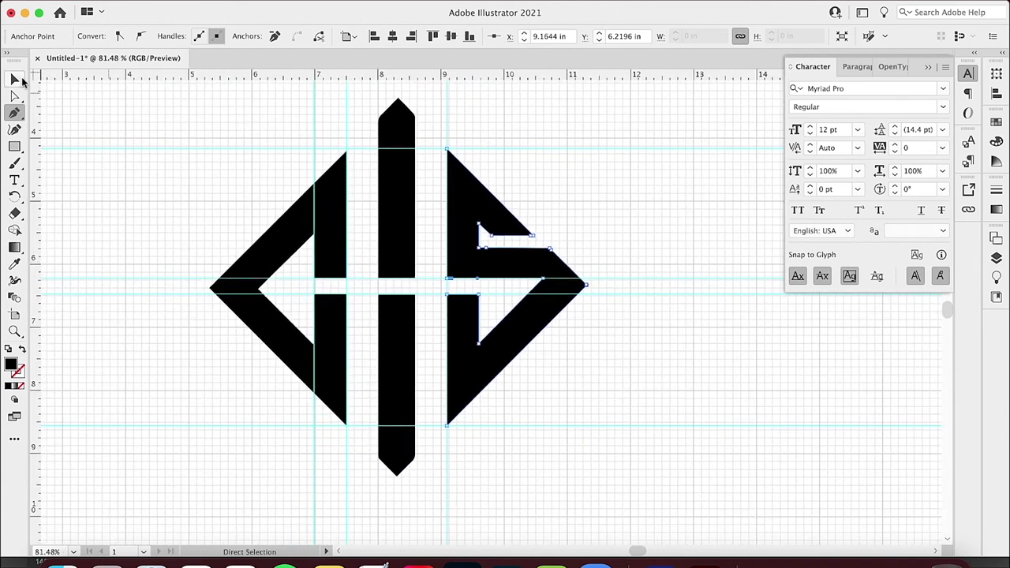
# Deselect the S shape and hide the grid so only the guides remain over the logo
pyautogui.click(19, 79)
pyautogui.click(132, 167)
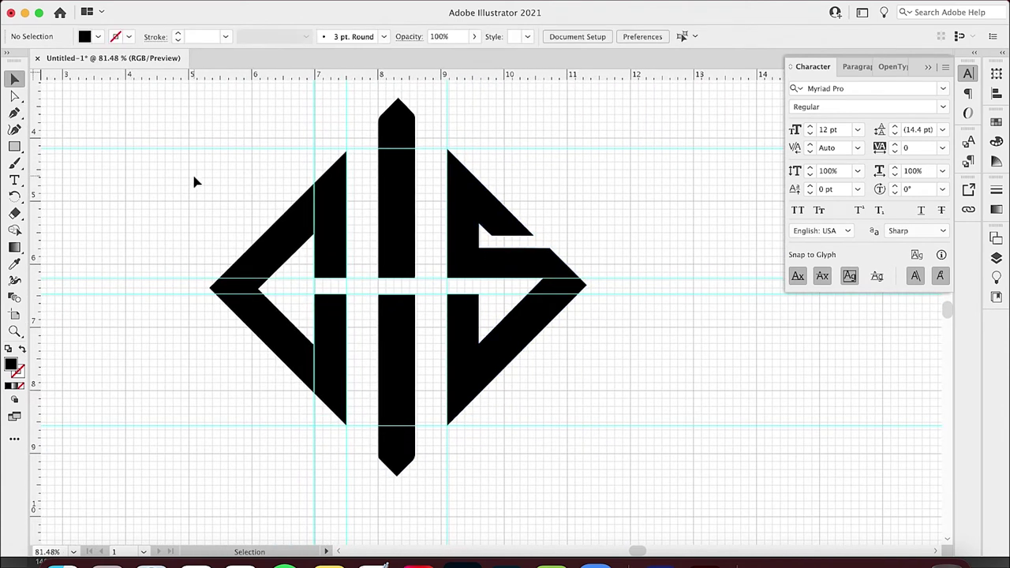
pyautogui.press('super+apostrophe')
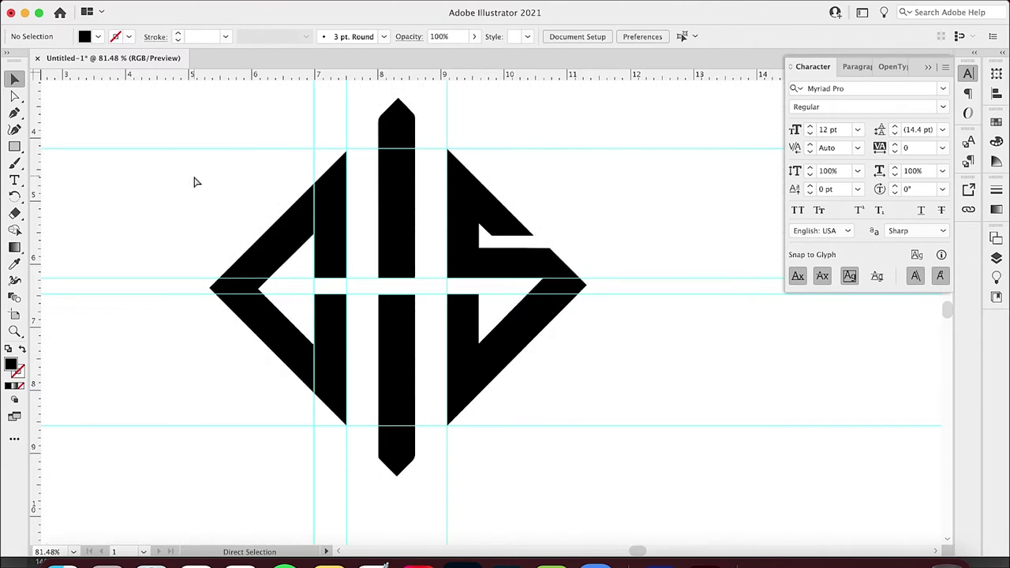
# Examine how the upper tips of the letter shapes and the edges of the central gap line up with the guides
pyautogui.press('super+equal')
pyautogui.press('super+equal')
pyautogui.press('super+equal')
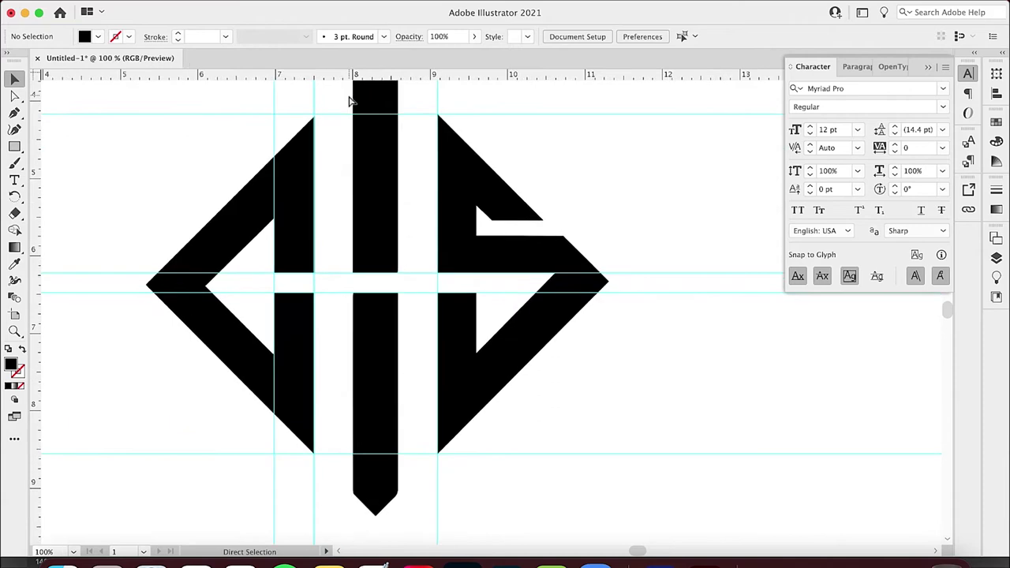
pyautogui.scroll(2, 352, 100)
pyautogui.hscroll(-2, 352, 101)
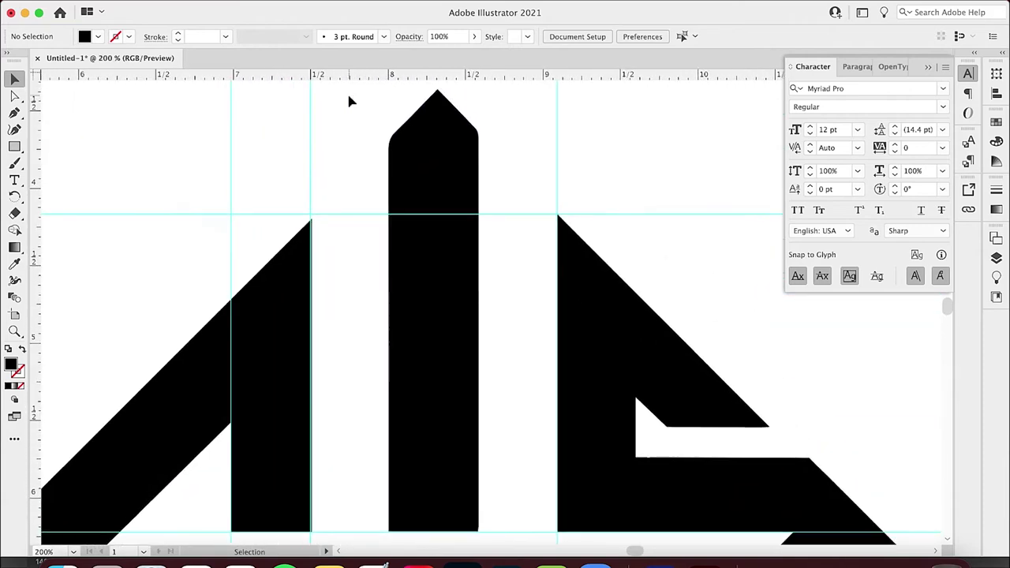
pyautogui.scroll(1, 327, 248)
pyautogui.scroll(2, 327, 248)
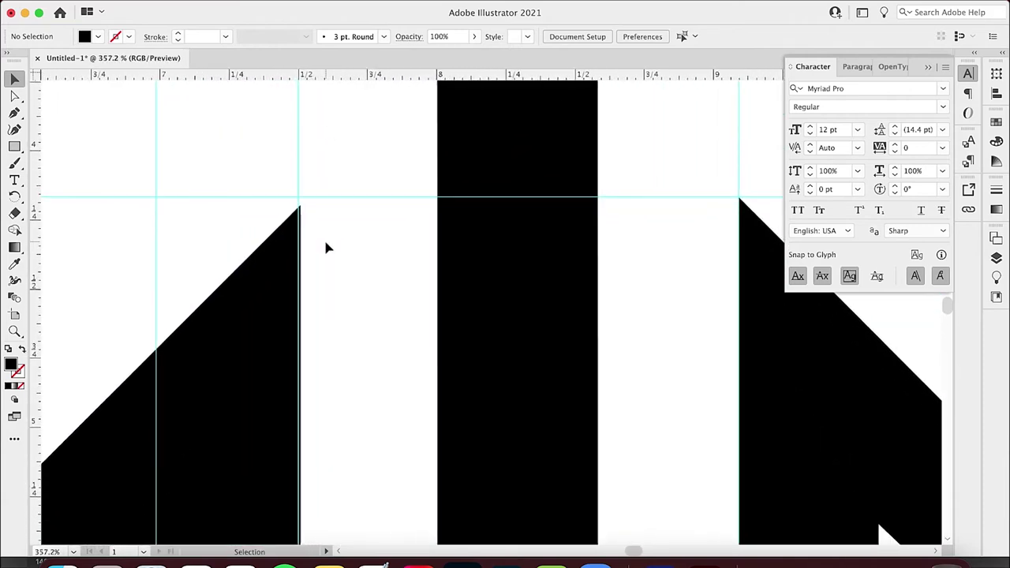
pyautogui.scroll(-5, 328, 248)
pyautogui.scroll(-2, 328, 248)
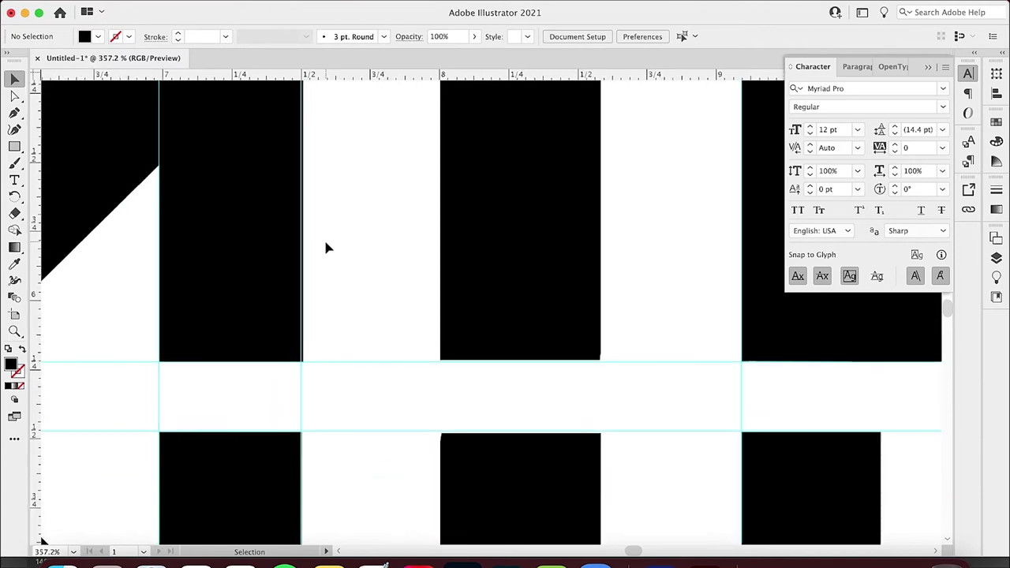
pyautogui.scroll(3, 279, 497)
pyautogui.hscroll(1, 279, 497)
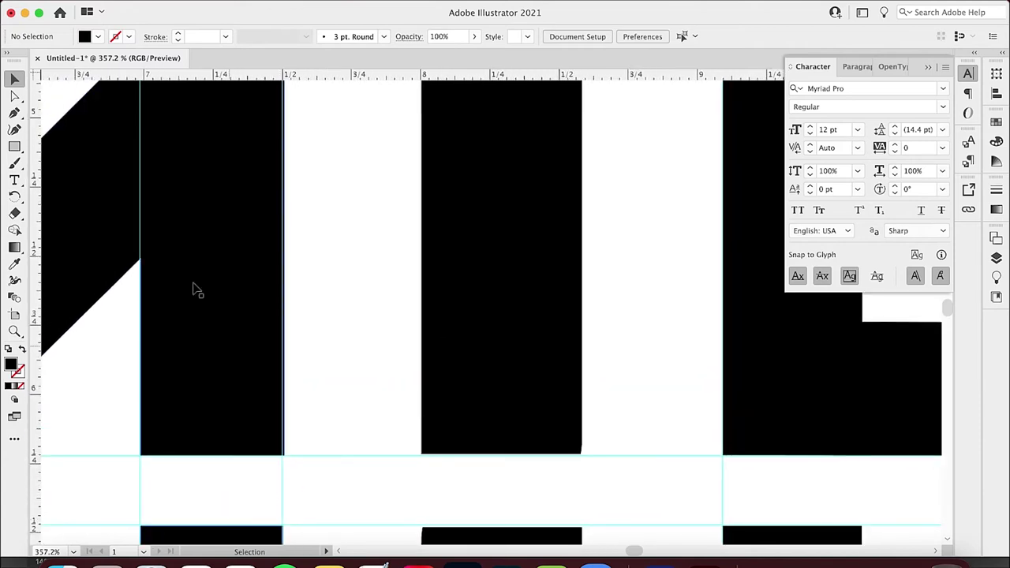
# Move the upper tip and gap-side corner anchor points of the G's upper stem sideways onto the vertical guide
pyautogui.click(14, 95)
pyautogui.scroll(3, 122, 151)
pyautogui.hscroll(-1, 123, 150)
pyautogui.scroll(2, 124, 158)
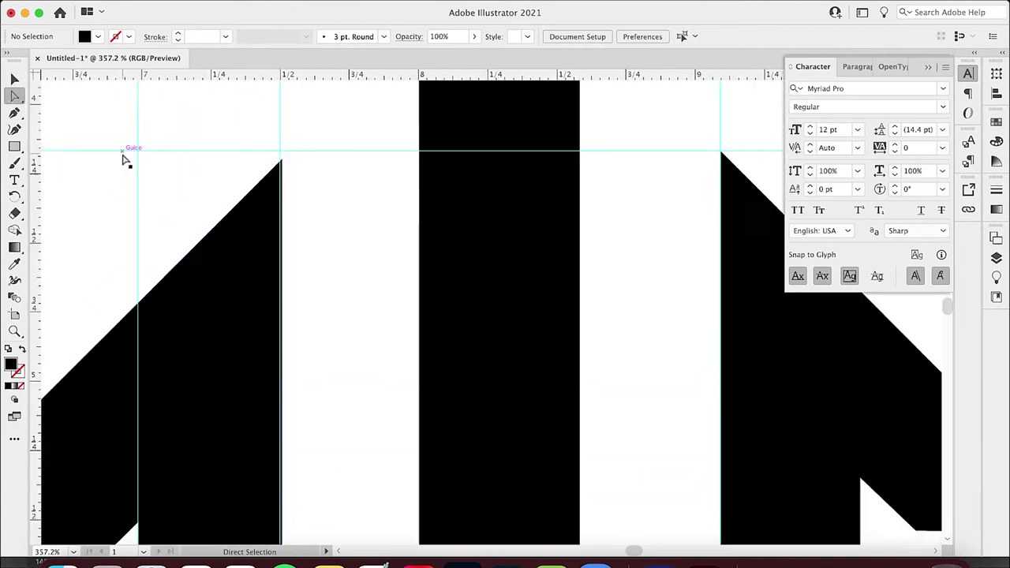
pyautogui.scroll(3, 247, 219)
pyautogui.scroll(1, 246, 219)
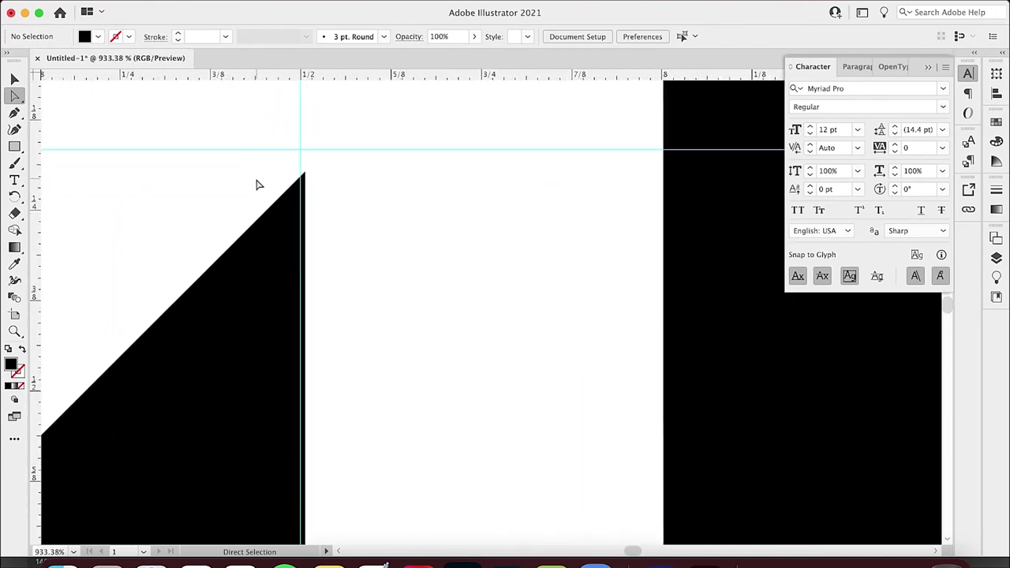
pyautogui.scroll(3, 263, 181)
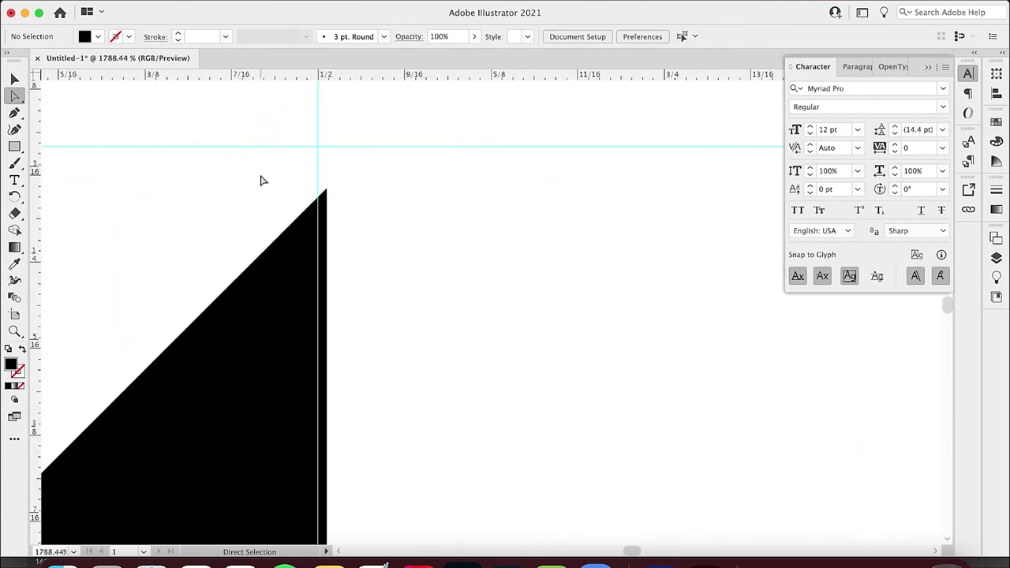
pyautogui.click(332, 203)
pyautogui.scroll(-3, 339, 217)
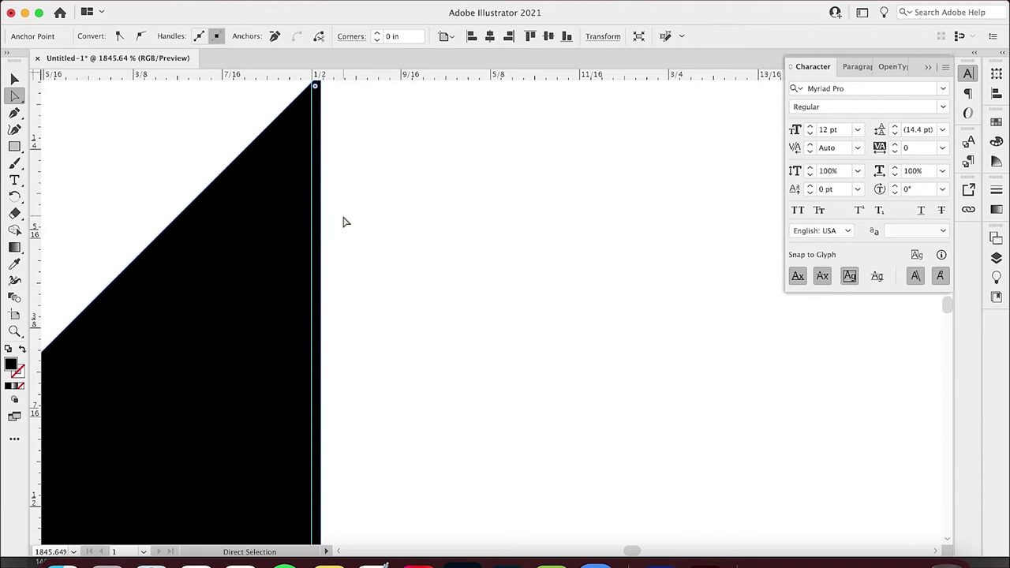
pyautogui.scroll(-10, 343, 222)
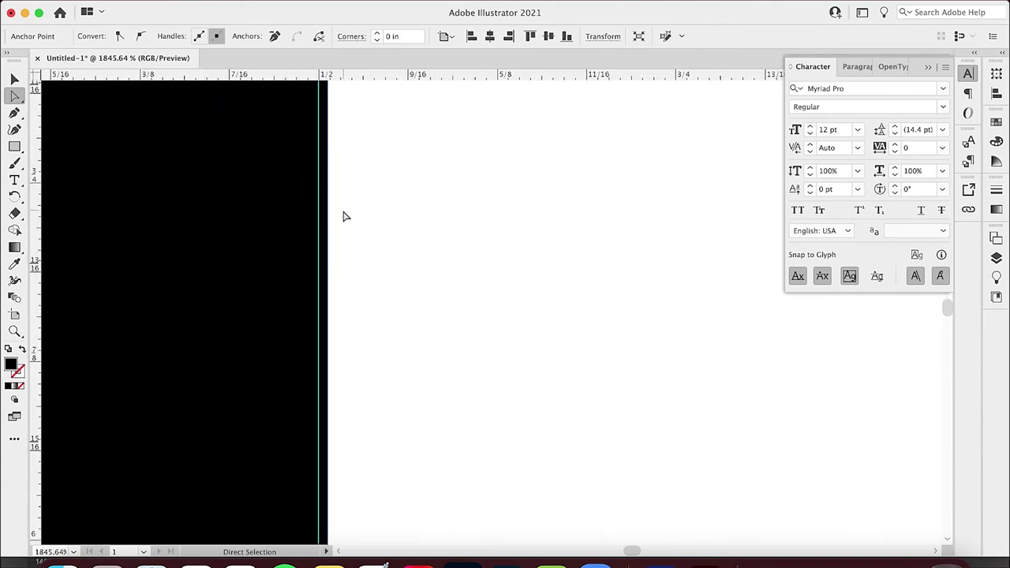
pyautogui.scroll(10, 344, 217)
pyautogui.moveTo(360, 216); pyautogui.dragTo(365, 218)
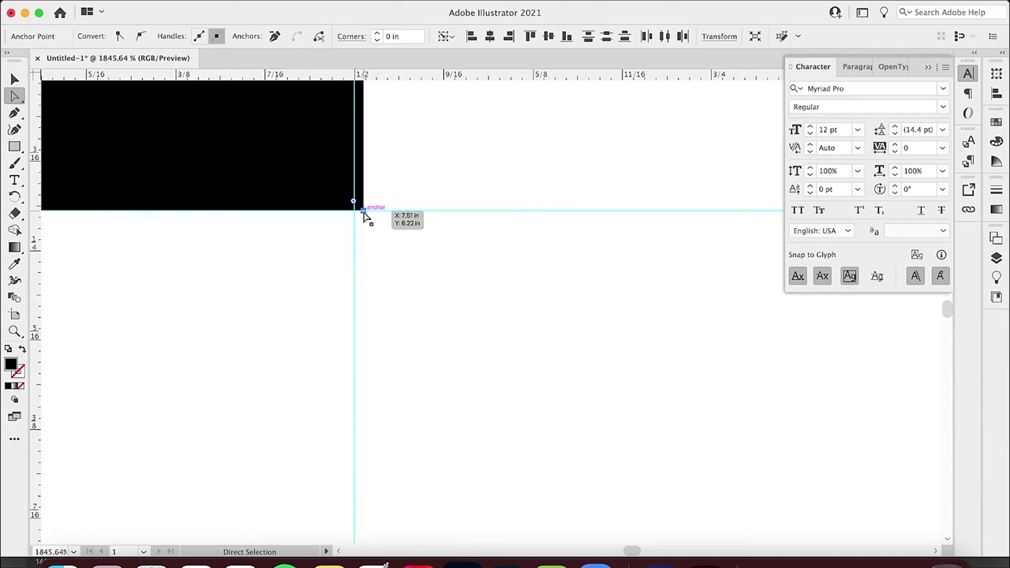
pyautogui.moveTo(364, 216); pyautogui.dragTo(356, 215)
pyautogui.scroll(-10, 377, 192)
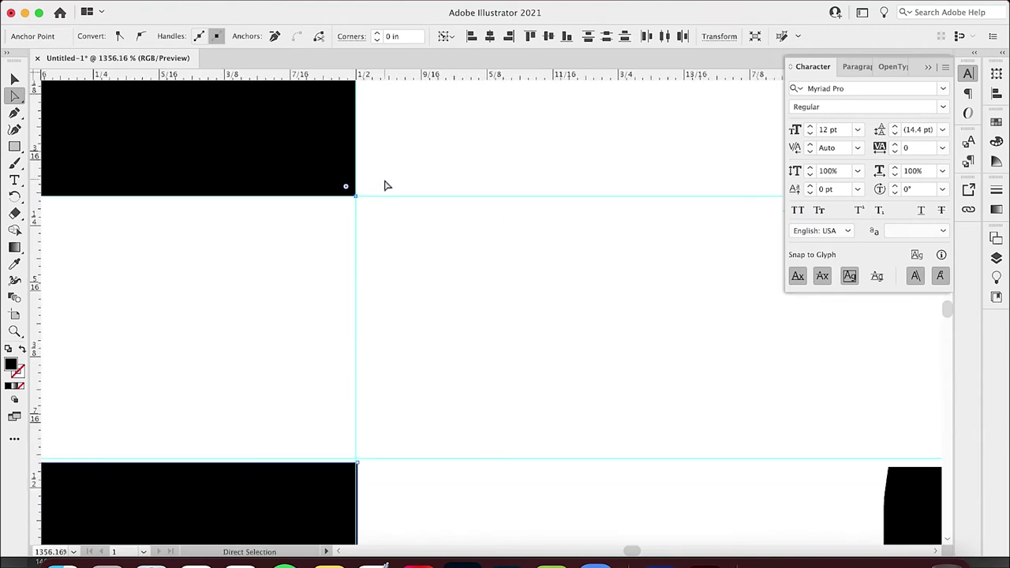
# Draw a narrow black rectangle, rotate it to the diagonal, place it across the G's lower arm and switch to outline view
pyautogui.press('p')
pyautogui.press('m')
pyautogui.moveTo(311, 271)
pyautogui.mouseDown()
pyautogui.moveTo(383, 284)
pyautogui.moveTo(226, 361)
pyautogui.moveTo(257, 334)
pyautogui.mouseUp()
pyautogui.press('v')
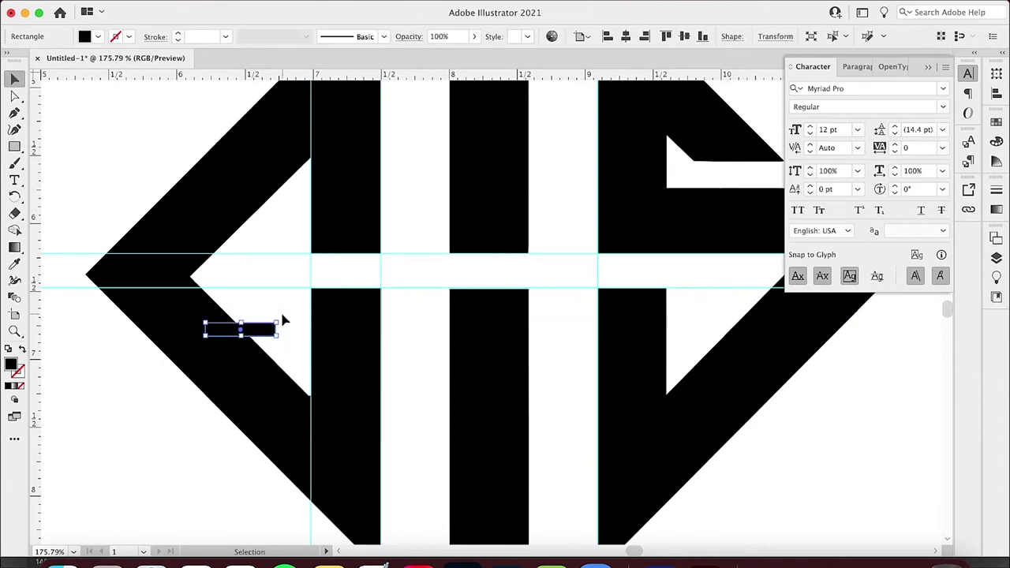
pyautogui.click(283, 321)
pyautogui.click(274, 329)
pyautogui.moveTo(279, 316)
pyautogui.mouseDown()
pyautogui.moveTo(263, 298)
pyautogui.moveTo(215, 352)
pyautogui.mouseUp()
pyautogui.press('a')
pyautogui.press('cmd+y')
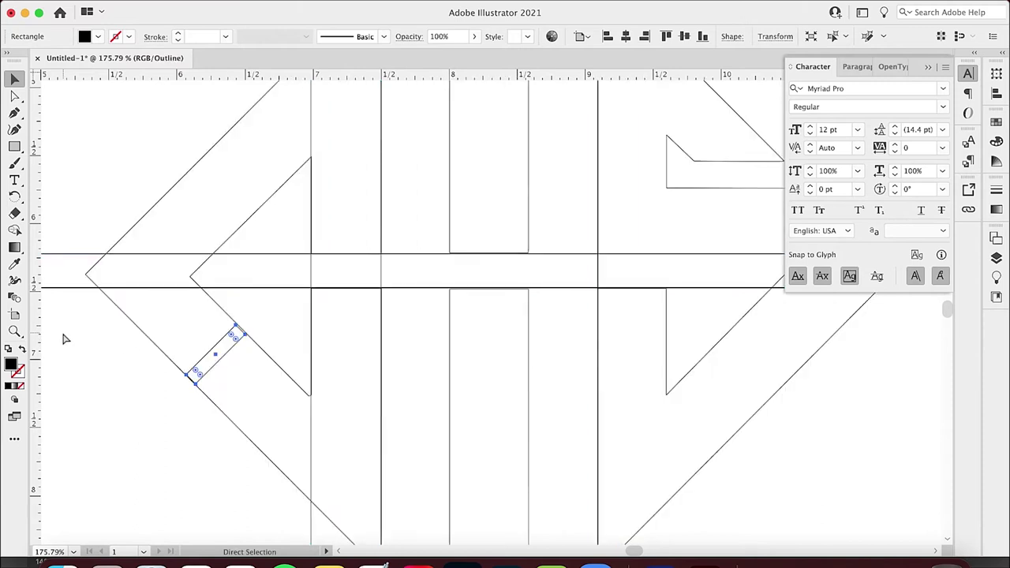
# Move the rotated rectangle so its lower end sits flush on the outer edge of the G's lower diagonal arm
pyautogui.press('cmd+equal')
pyautogui.press('cmd+equal')
pyautogui.press('cmd+equal')
pyautogui.press('cmd+equal')
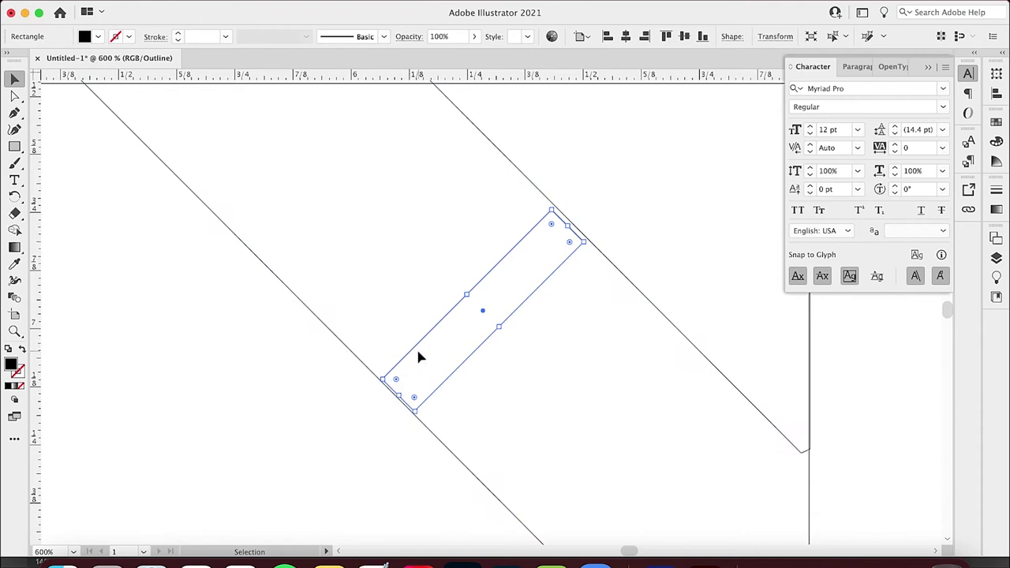
pyautogui.moveTo(420, 350); pyautogui.dragTo(419, 353)
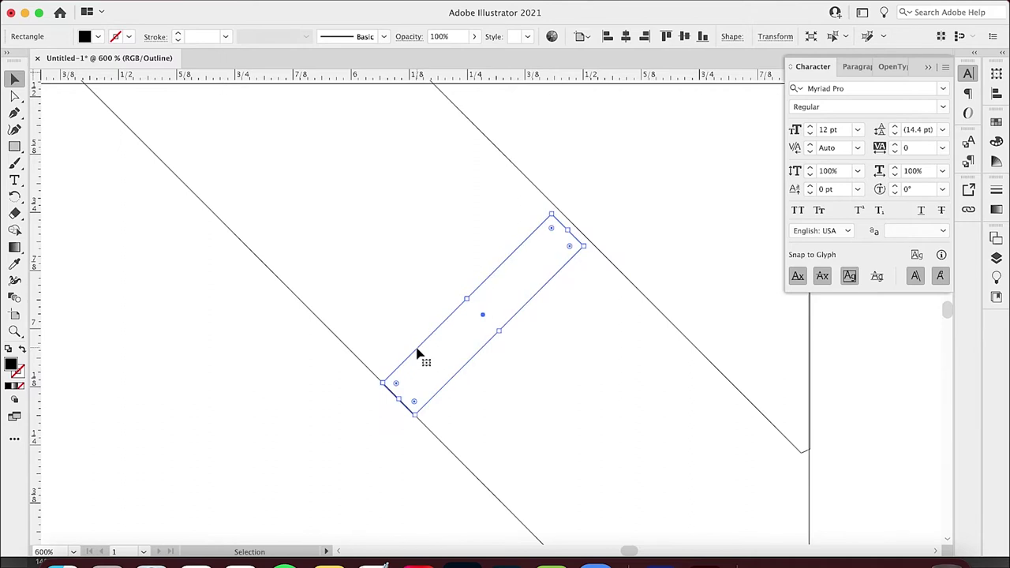
pyautogui.scroll(5, 420, 323)
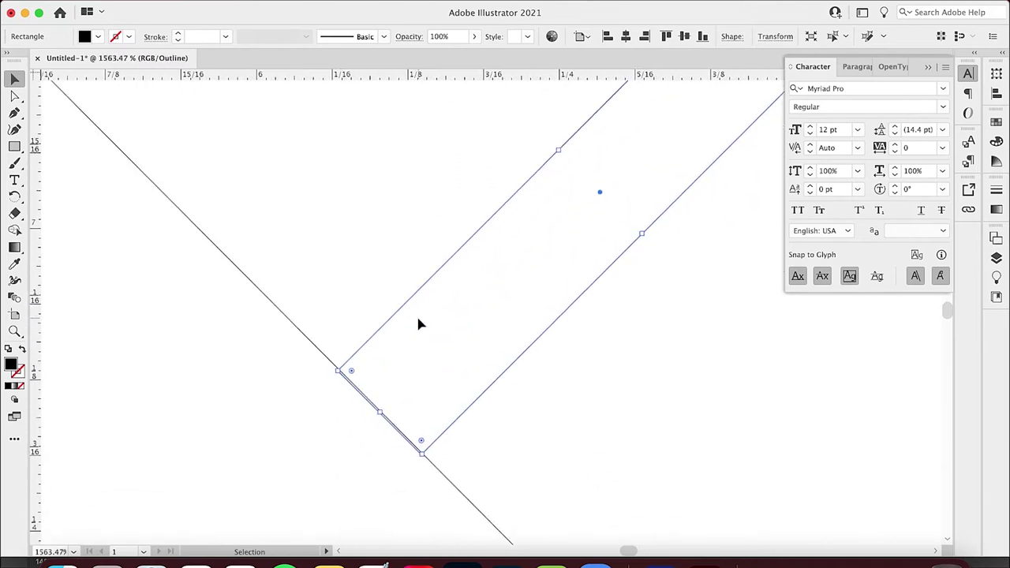
pyautogui.moveTo(393, 313); pyautogui.dragTo(402, 328)
pyautogui.scroll(8, 388, 323)
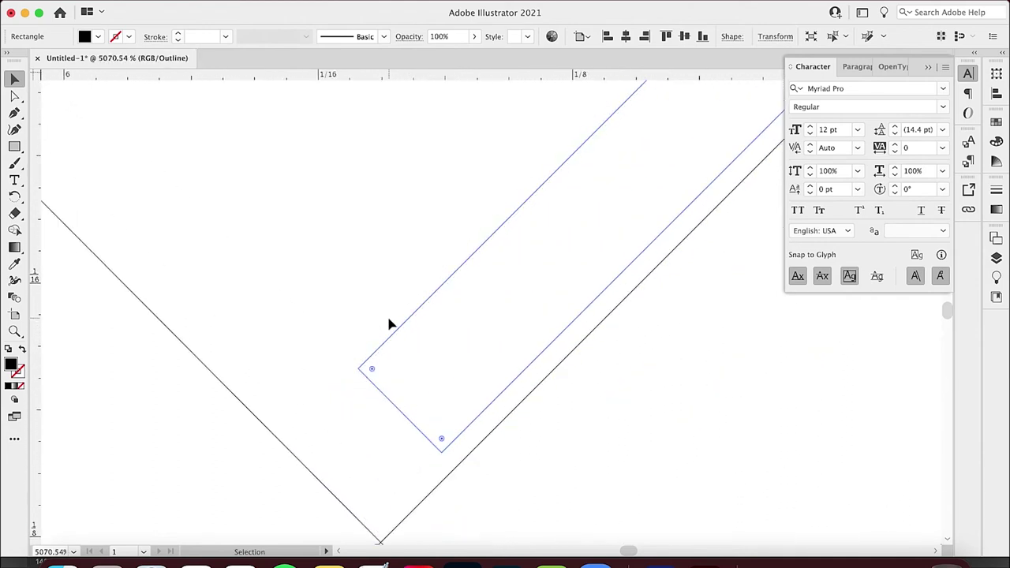
pyautogui.moveTo(352, 318); pyautogui.dragTo(350, 306)
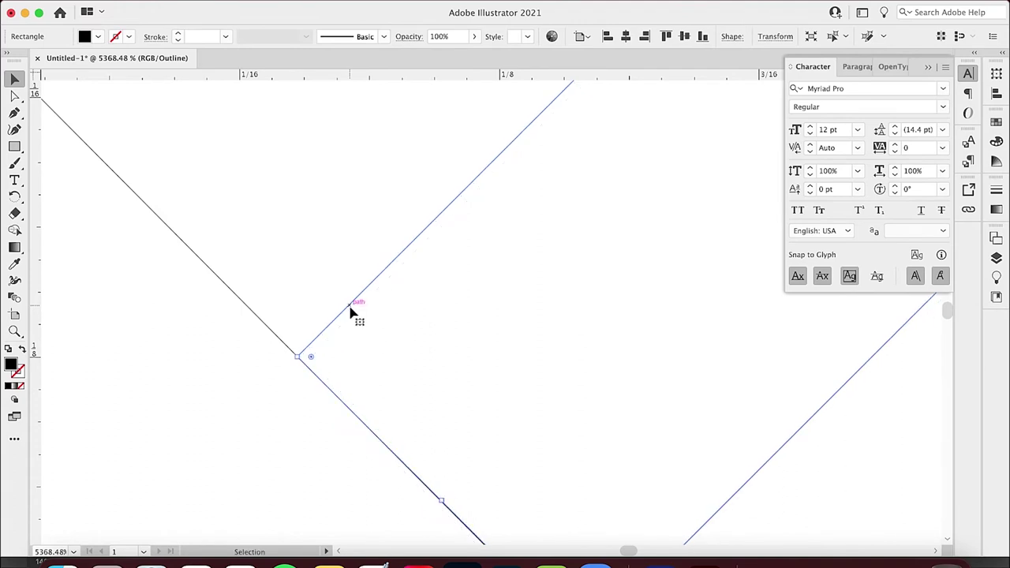
pyautogui.scroll(-15, 351, 311)
pyautogui.scroll(-3, 352, 313)
pyautogui.scroll(3, 434, 323)
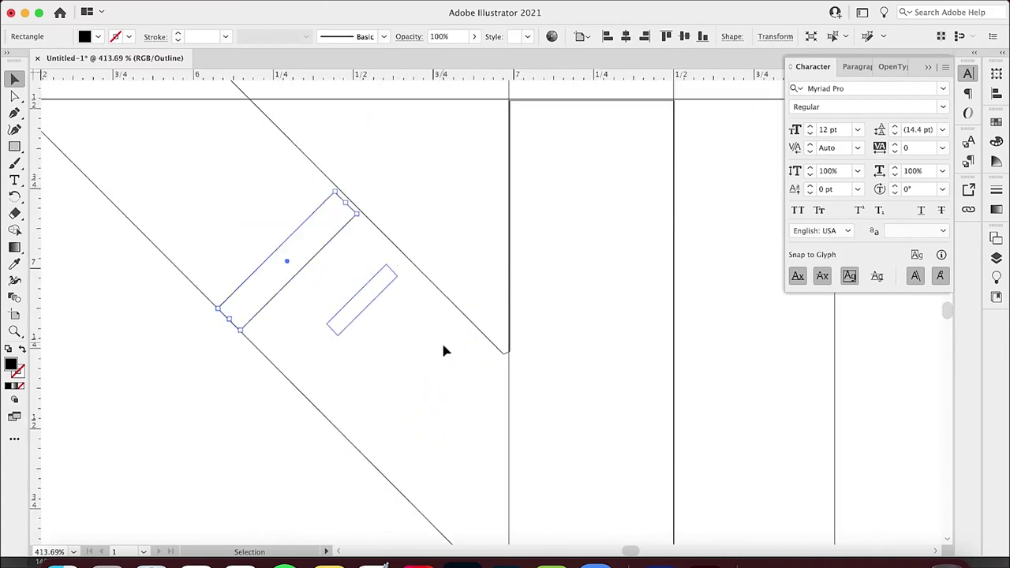
pyautogui.scroll(3, 443, 347)
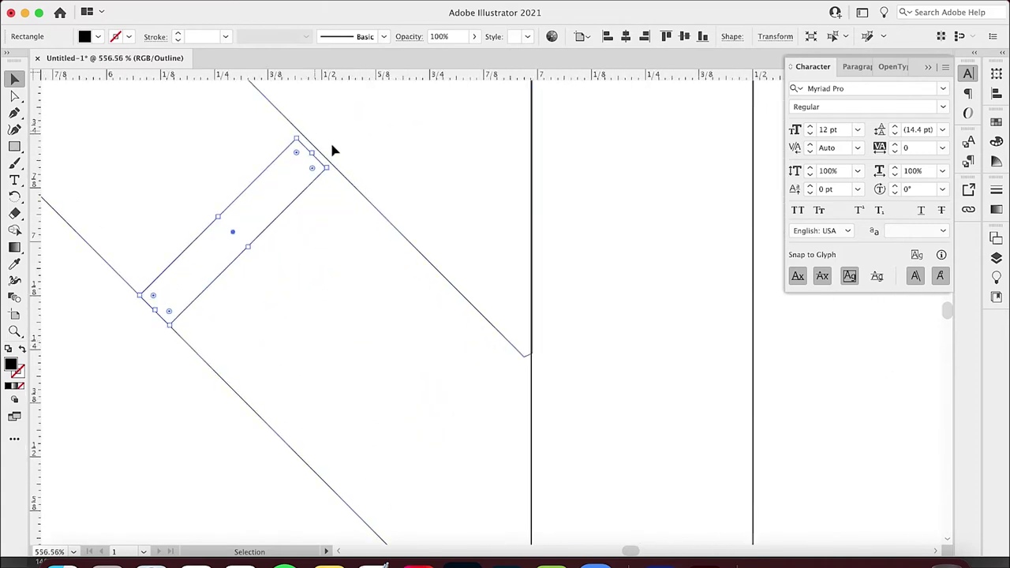
# Select the clipped corner of the G's lower counter for direct editing and return to preview view
pyautogui.click(14, 97)
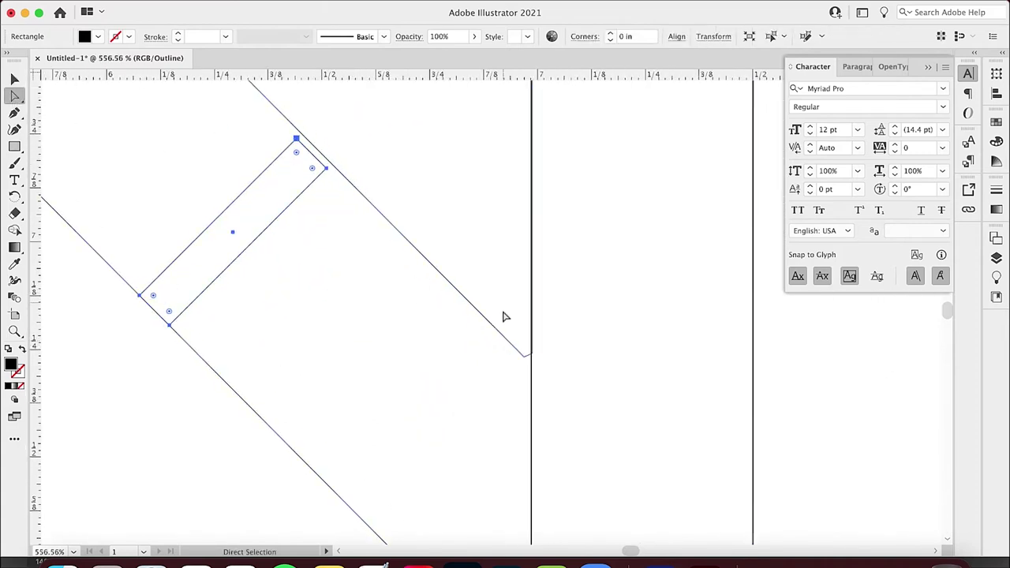
pyautogui.click(525, 355)
pyautogui.scroll(5, 527, 362)
pyautogui.click(603, 372)
pyautogui.scroll(10, 603, 372)
pyautogui.scroll(10, 603, 372)
pyautogui.scroll(-3, 600, 371)
pyautogui.hscroll(1, 600, 371)
pyautogui.press('super+y')
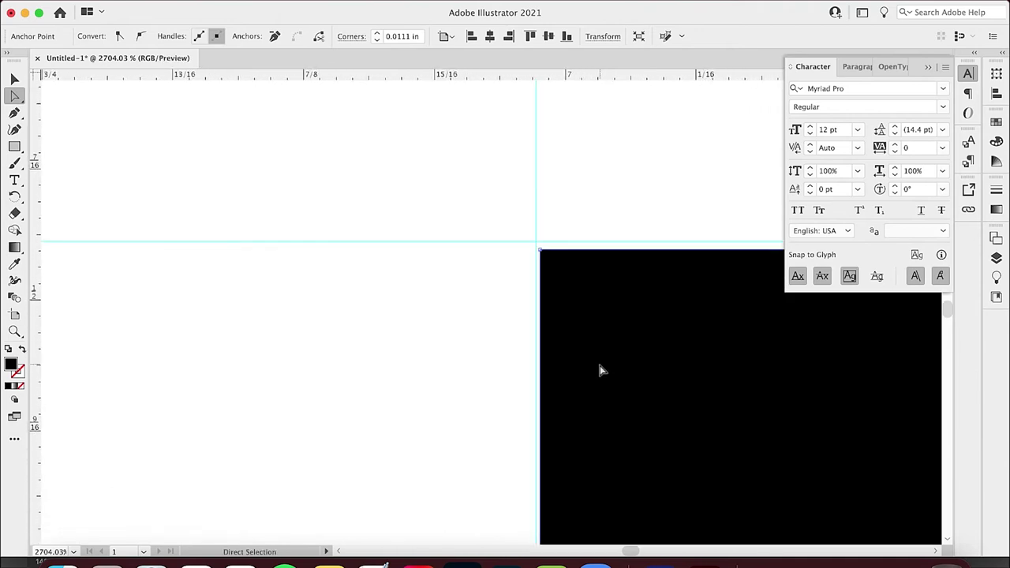
# Turn the clipped corner at the base of the G's lower counter into a sharp point using the Direct Selection and Pen tools
pyautogui.keyDown('alt'); pyautogui.scroll(-10, 600, 371); pyautogui.keyUp('alt')
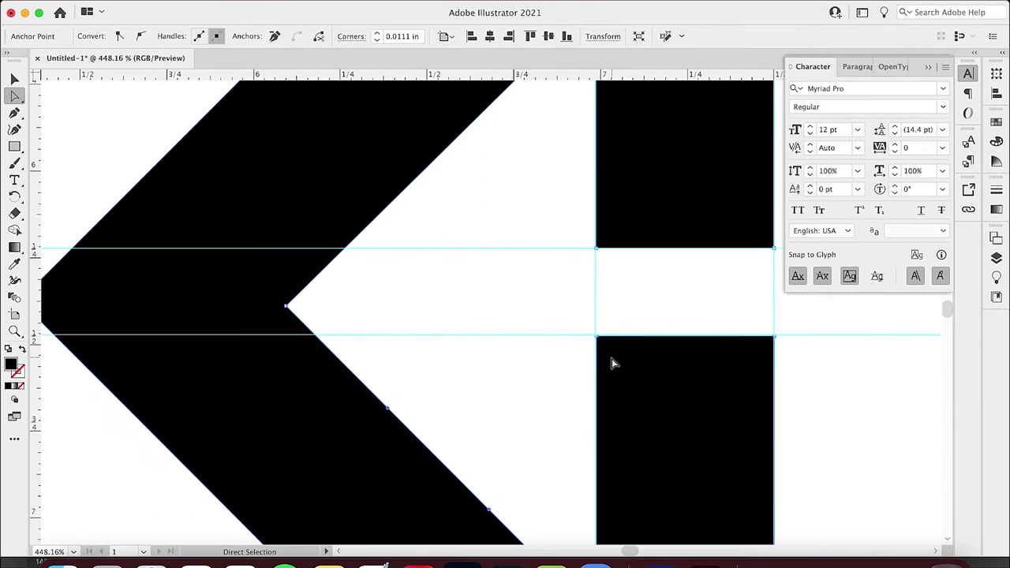
pyautogui.keyDown('alt'); pyautogui.scroll(5, 612, 359); pyautogui.keyUp('alt')
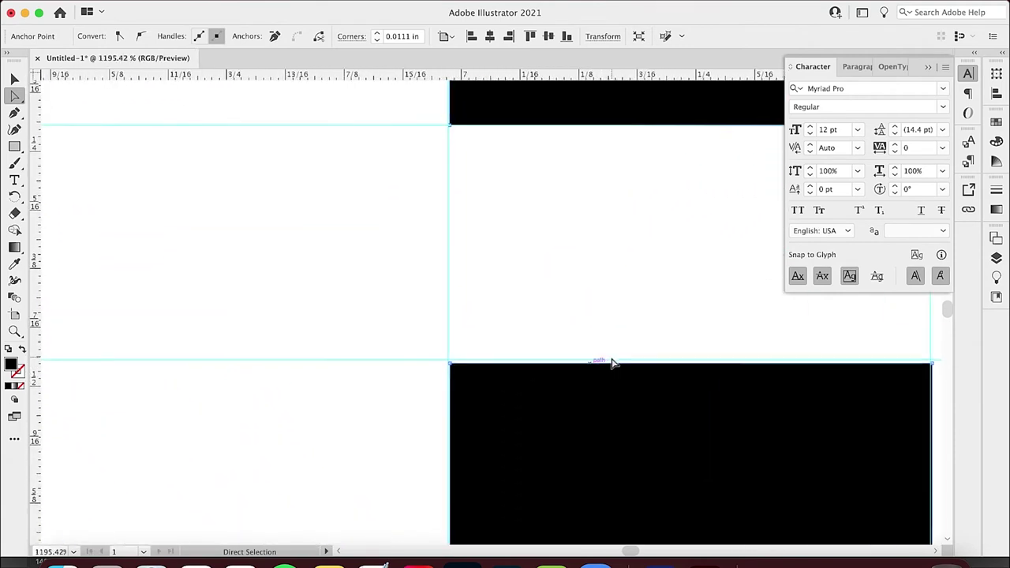
pyautogui.keyDown('alt'); pyautogui.scroll(1, 612, 362); pyautogui.keyUp('alt')
pyautogui.scroll(-5, 476, 161)
pyautogui.hscroll(-3, 476, 160)
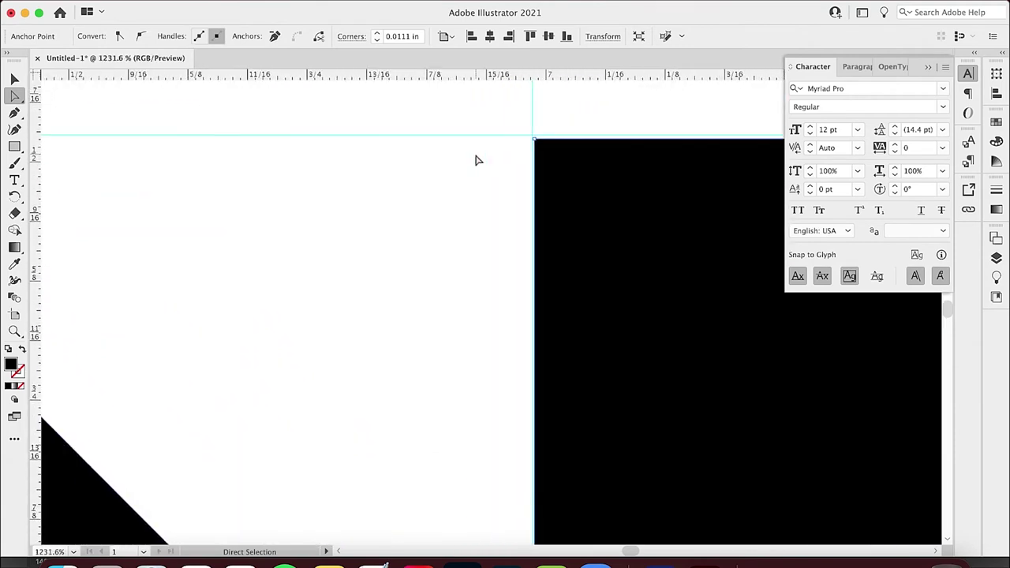
pyautogui.scroll(-3, 476, 160)
pyautogui.keyDown('alt'); pyautogui.scroll(3, 165, 316); pyautogui.keyUp('alt')
pyautogui.moveTo(165, 316)
pyautogui.mouseDown()
pyautogui.moveTo(153, 322)
pyautogui.moveTo(167, 317)
pyautogui.mouseUp()
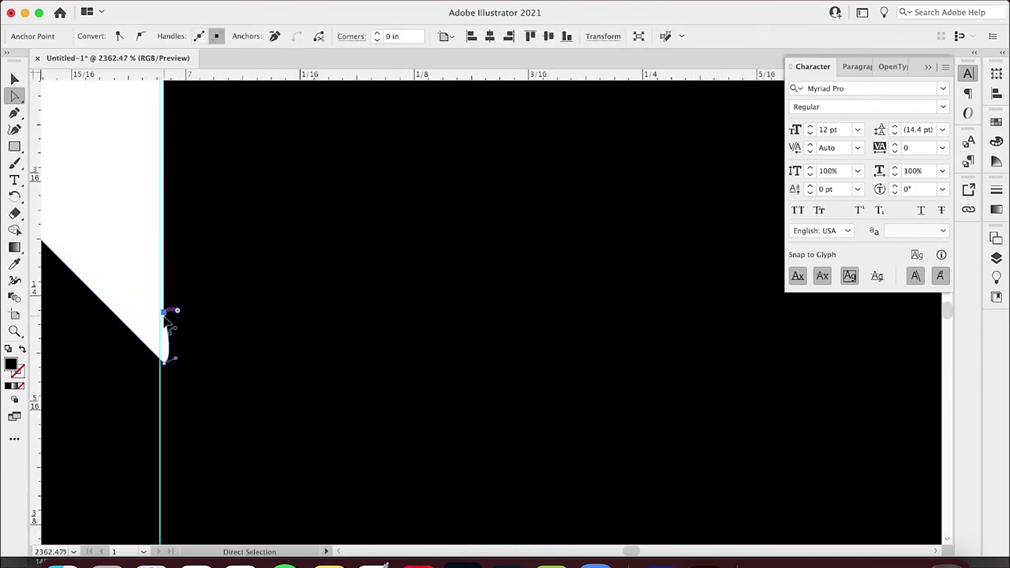
pyautogui.click(164, 364)
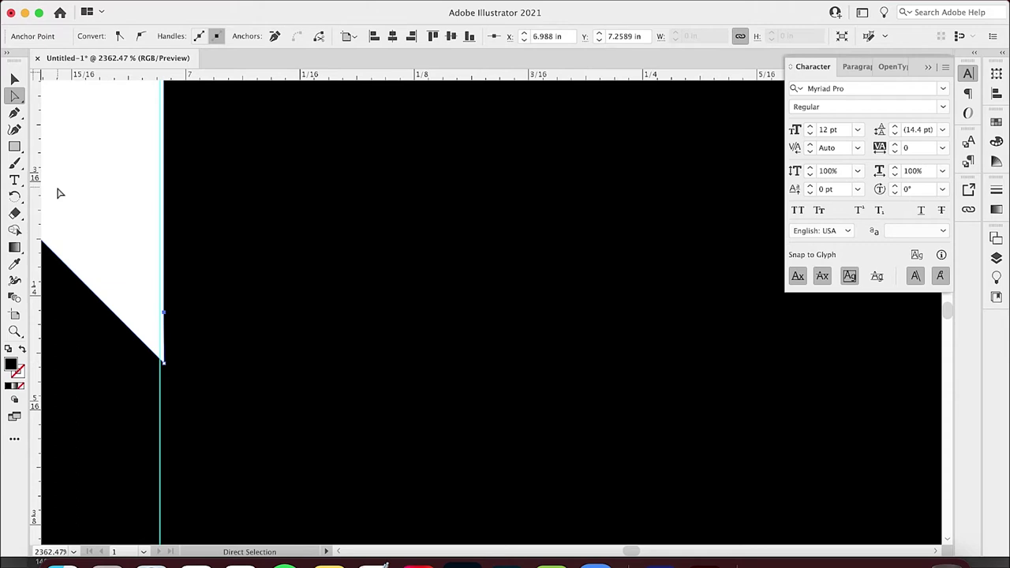
pyautogui.click(15, 113)
pyautogui.click(169, 310)
# End the stray Pen path started inside the G's counter and deselect the artwork
pyautogui.scroll(-5, 278, 232)
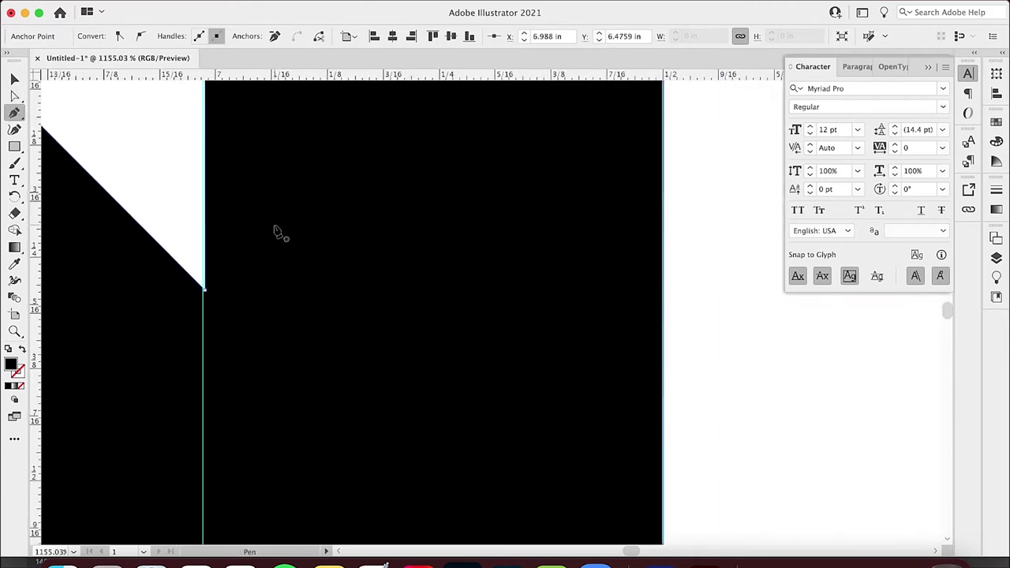
pyautogui.scroll(-3, 297, 291)
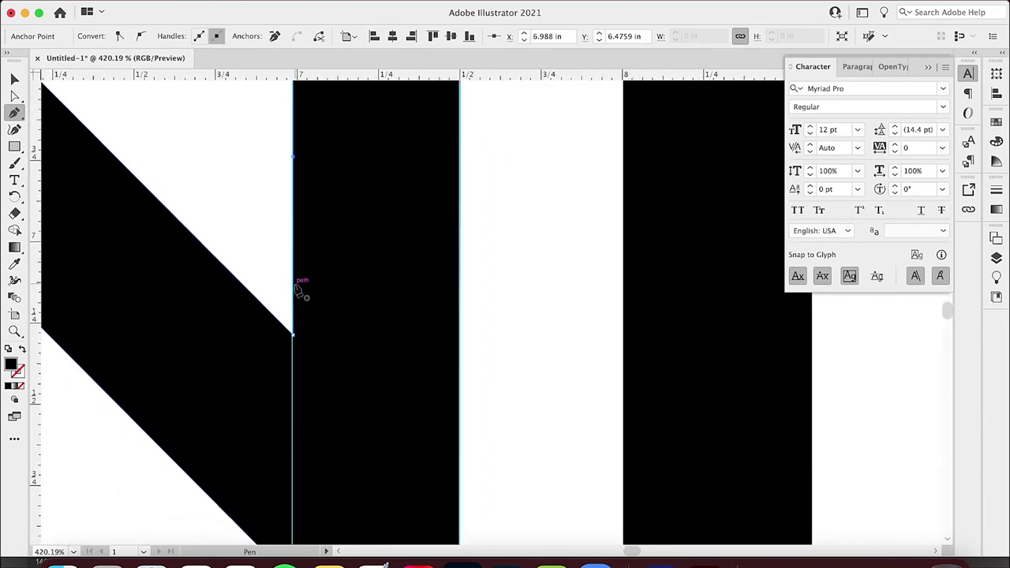
pyautogui.scroll(-7, 302, 314)
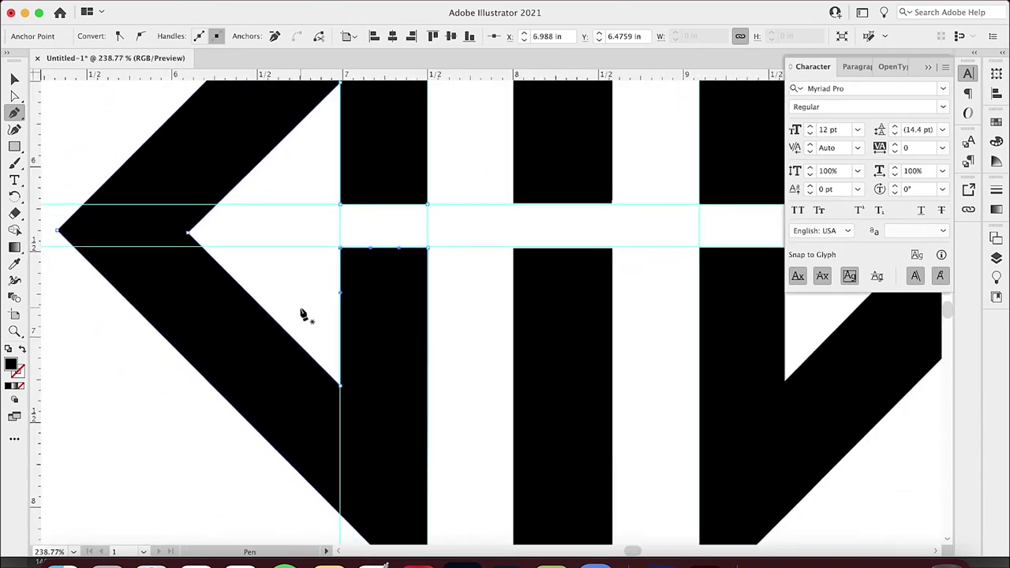
pyautogui.scroll(-2, 302, 313)
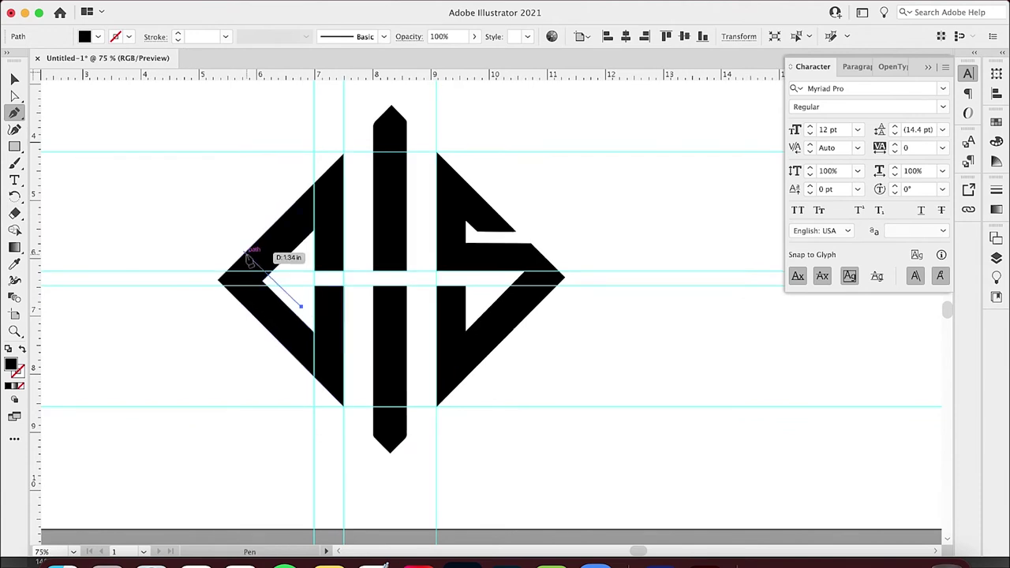
pyautogui.press('Escape')
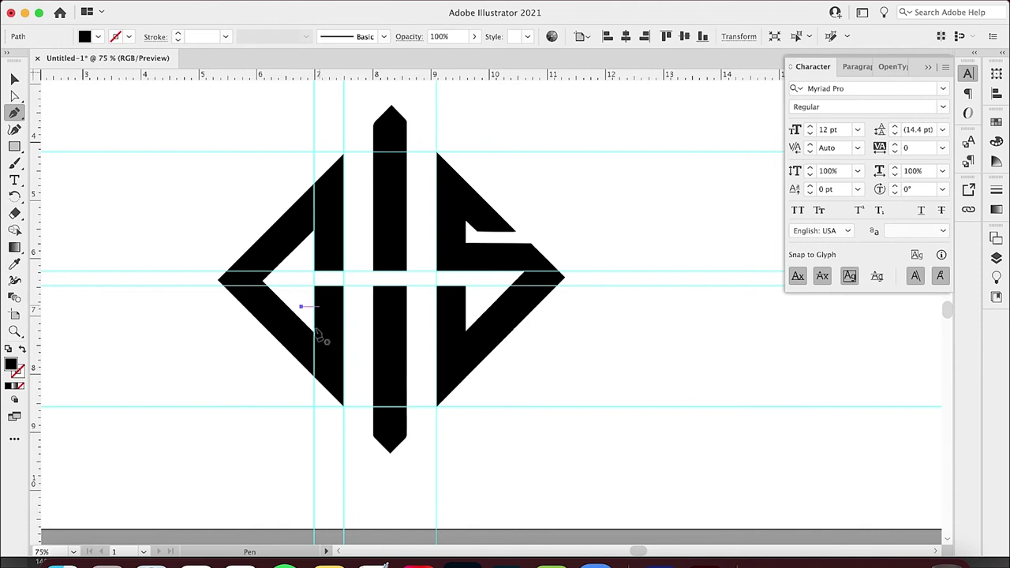
pyautogui.press('v')
pyautogui.click(200, 222)
# Examine the whole logo in outline and preview views, comparing it with the guides hidden and shown
pyautogui.press('a')
pyautogui.press('super+y')
pyautogui.press('super+y')
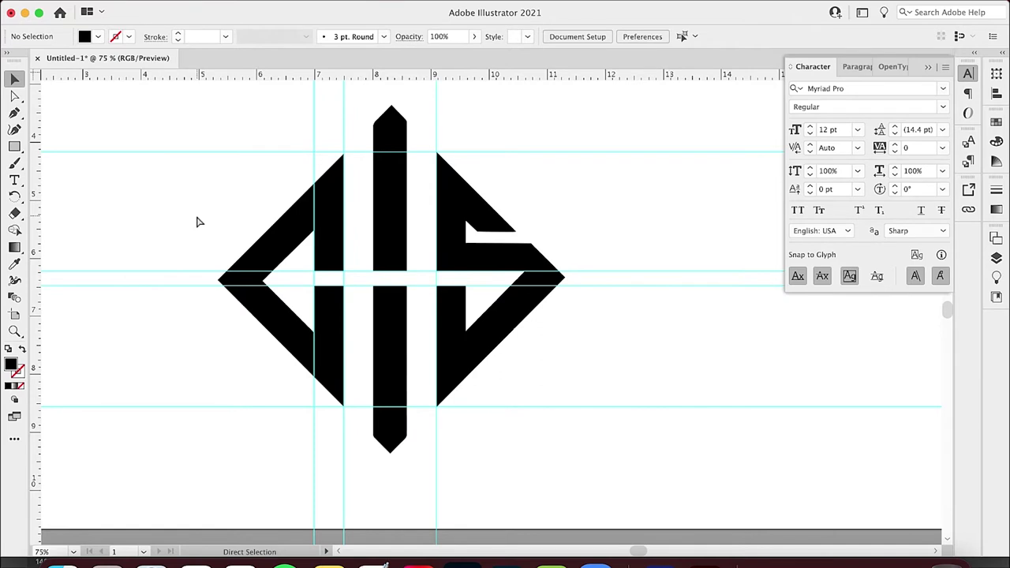
pyautogui.press('super+semicolon')
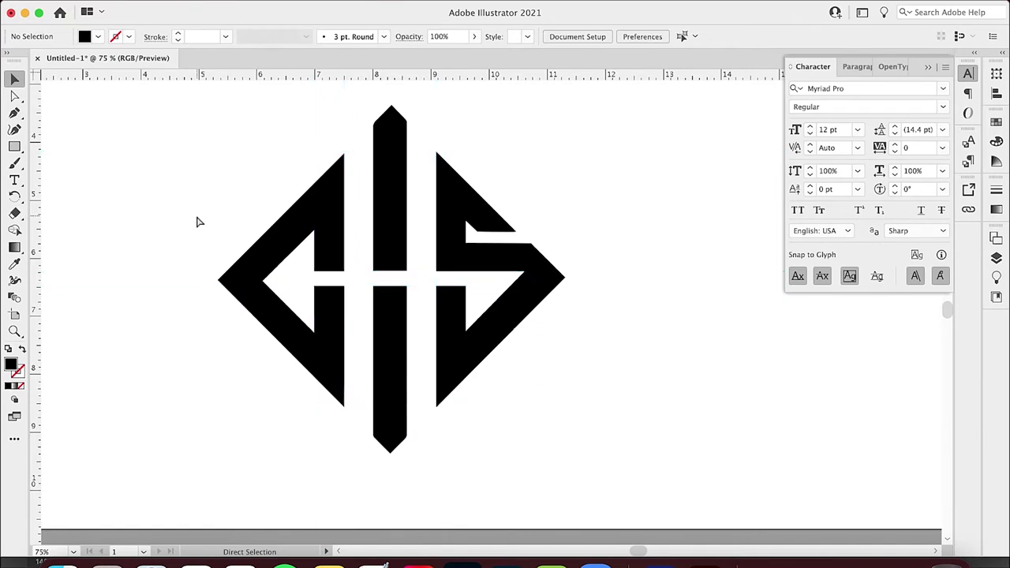
pyautogui.press('super+semicolon')
pyautogui.press('super+semicolon')
pyautogui.press('super+semicolon')
pyautogui.press('super+semicolon')
pyautogui.press('super+semicolon')
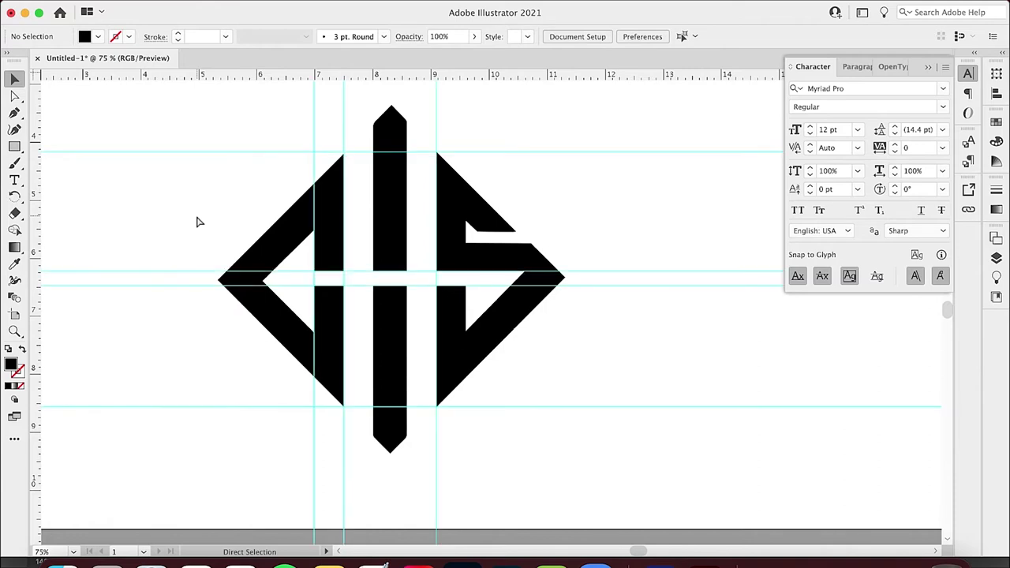
pyautogui.press('super+semicolon')
pyautogui.press('super+semicolon')
# Move the G's upper tip anchor point up onto the upper horizontal guide
pyautogui.scroll(5, 198, 222)
pyautogui.scroll(5, 197, 222)
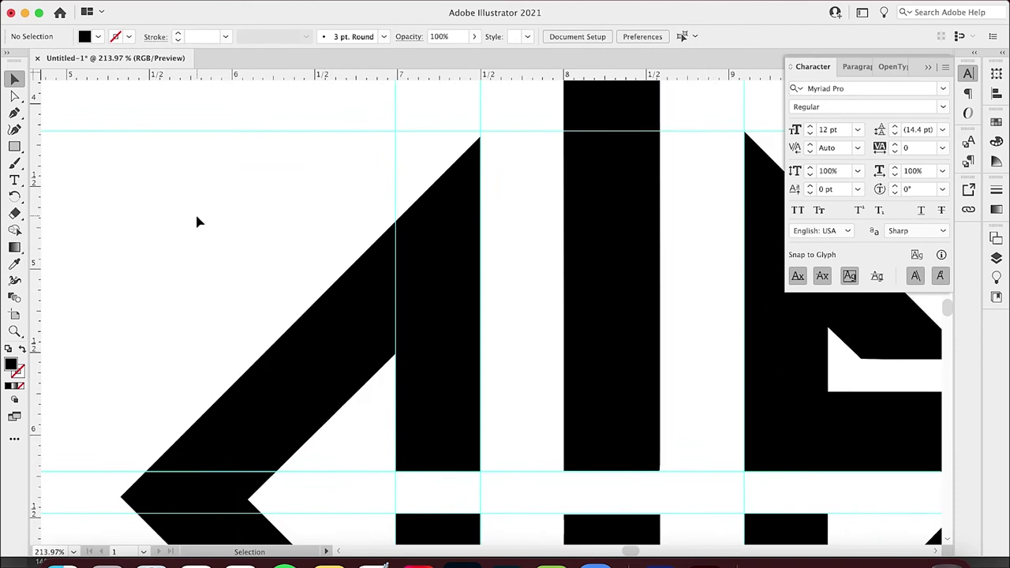
pyautogui.hscroll(4, 198, 222)
pyautogui.click(14, 95)
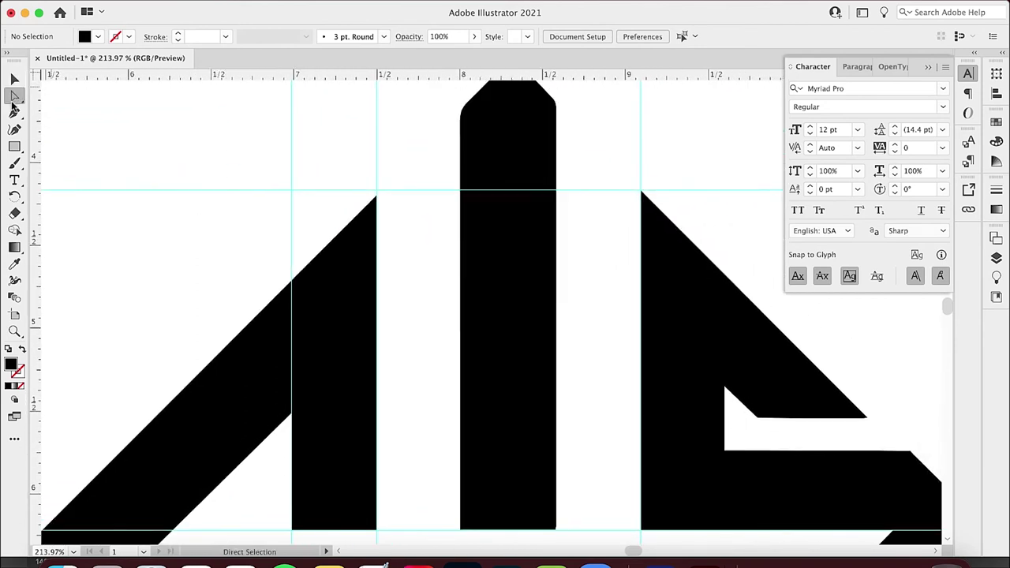
pyautogui.scroll(5, 365, 242)
pyautogui.scroll(5, 365, 239)
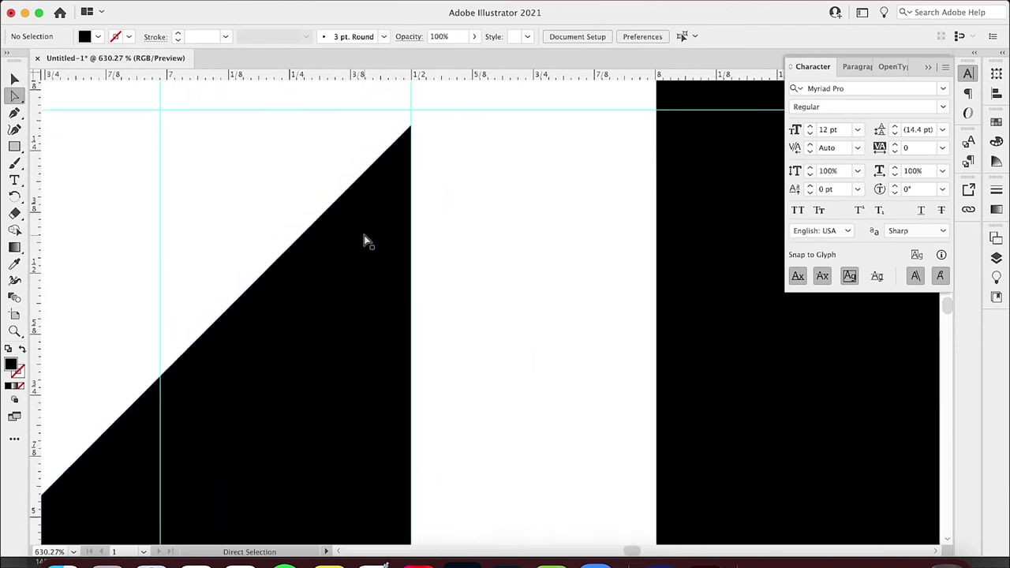
pyautogui.moveTo(391, 233); pyautogui.dragTo(394, 230)
# Place vertical guides along both sides of the H's upper bar and a horizontal guide at its peak
pyautogui.hscroll(10, 379, 266)
pyautogui.scroll(3, 379, 266)
pyautogui.hscroll(10, 380, 266)
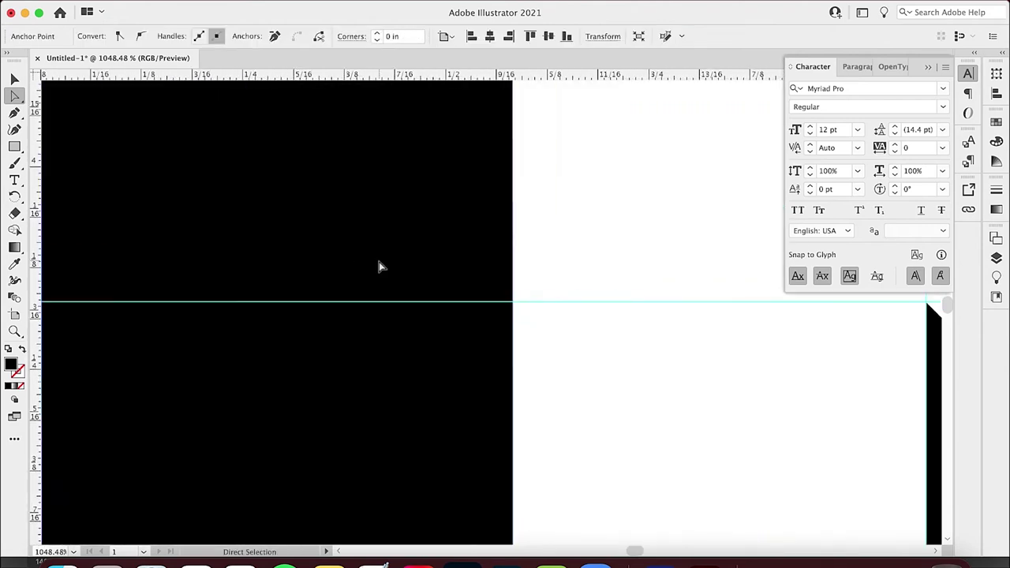
pyautogui.hscroll(-5, 379, 266)
pyautogui.scroll(-1, 379, 266)
pyautogui.scroll(-8, 380, 272)
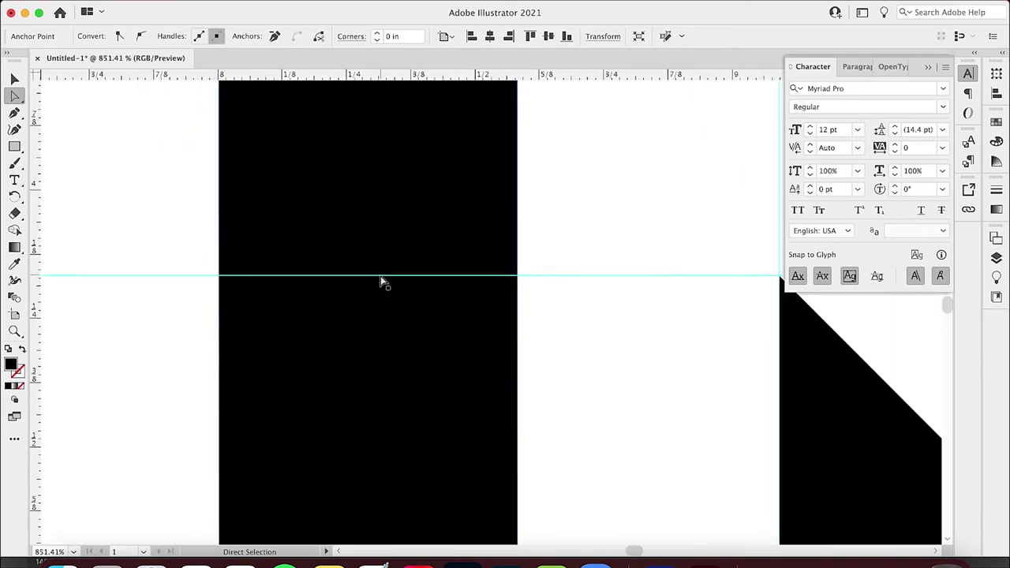
pyautogui.scroll(2, 400, 285)
pyautogui.scroll(2, 400, 282)
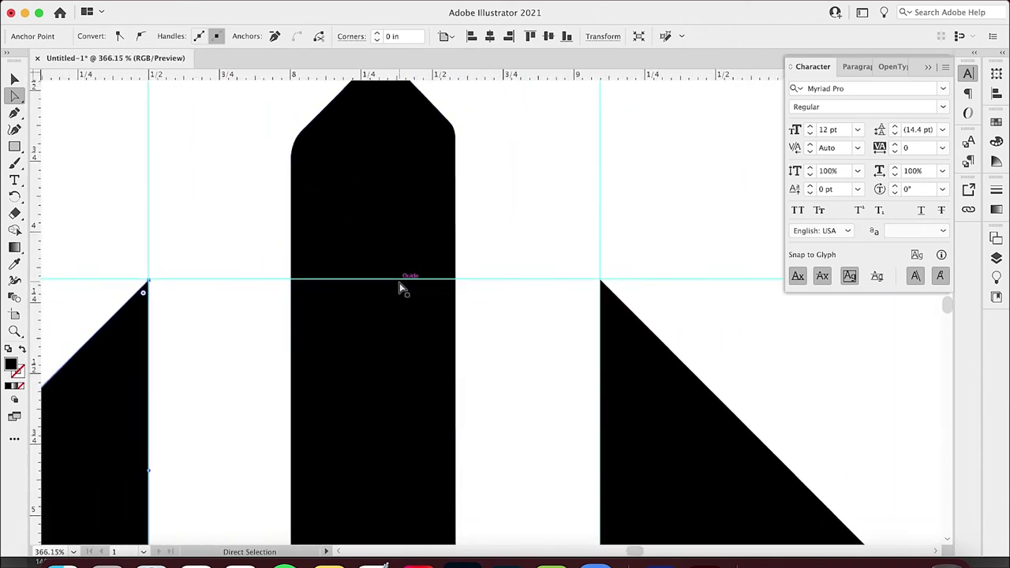
pyautogui.scroll(4, 397, 280)
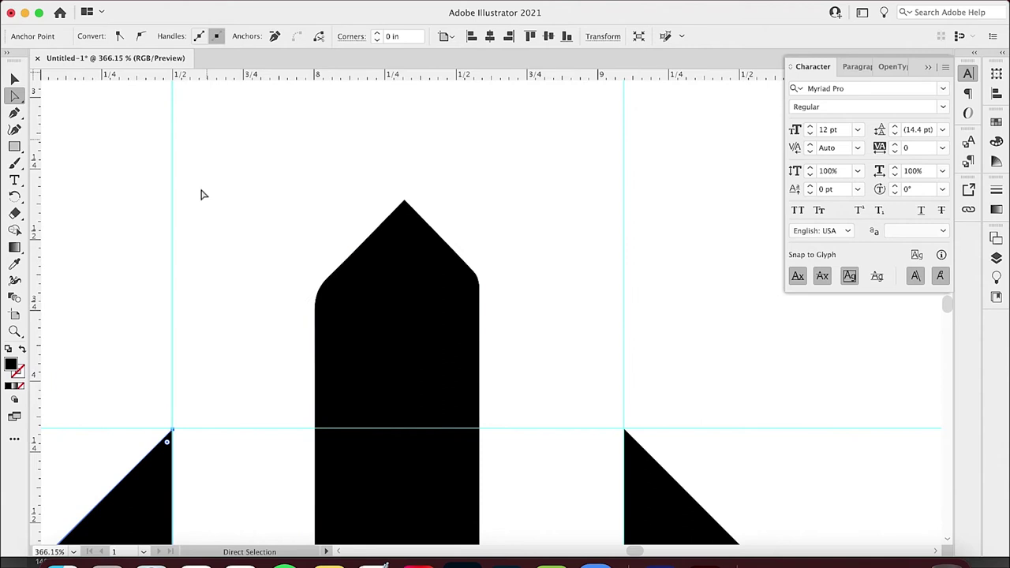
pyautogui.moveTo(37, 308); pyautogui.dragTo(315, 316)
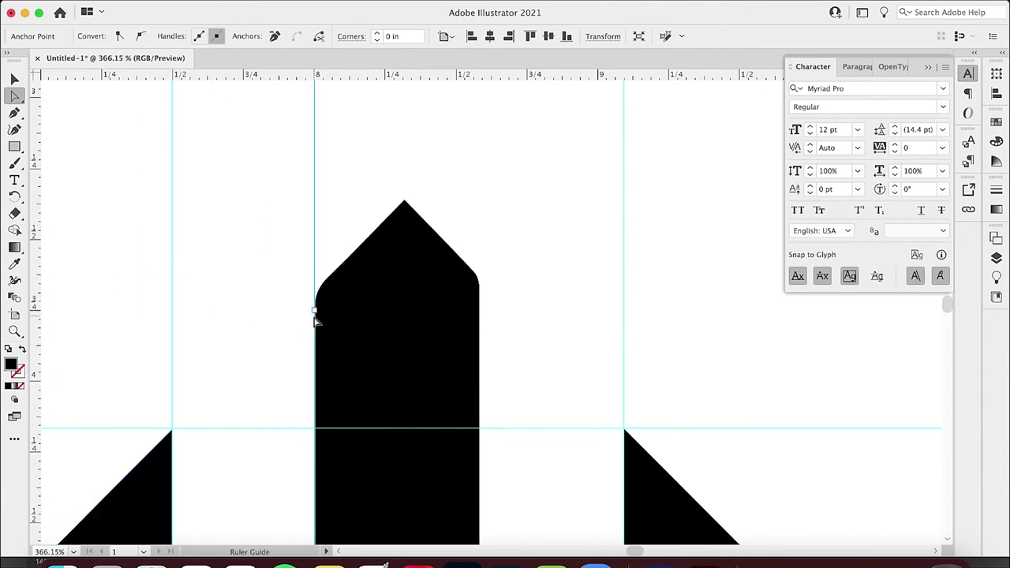
pyautogui.moveTo(28, 331); pyautogui.dragTo(482, 316)
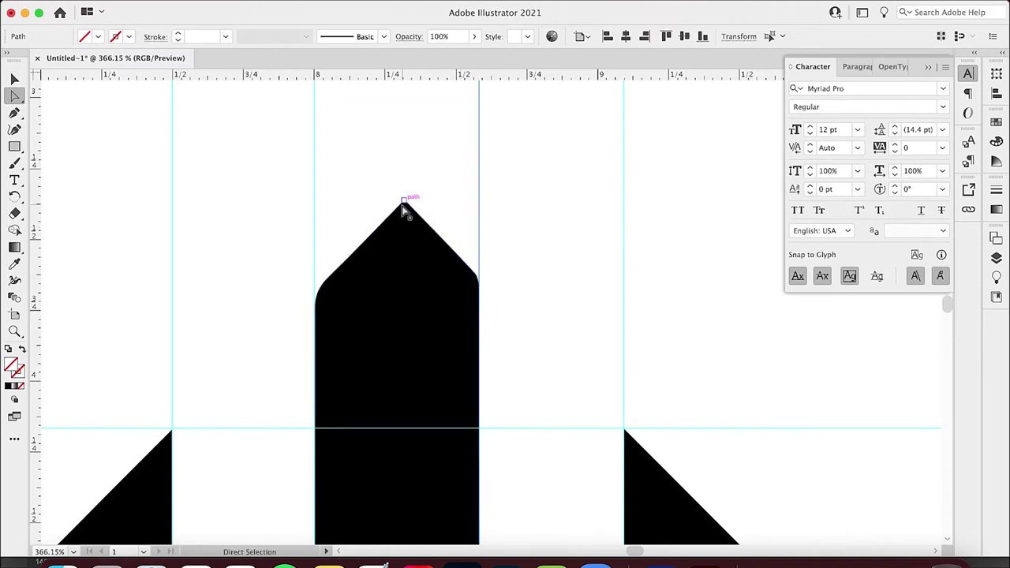
pyautogui.click(13, 112)
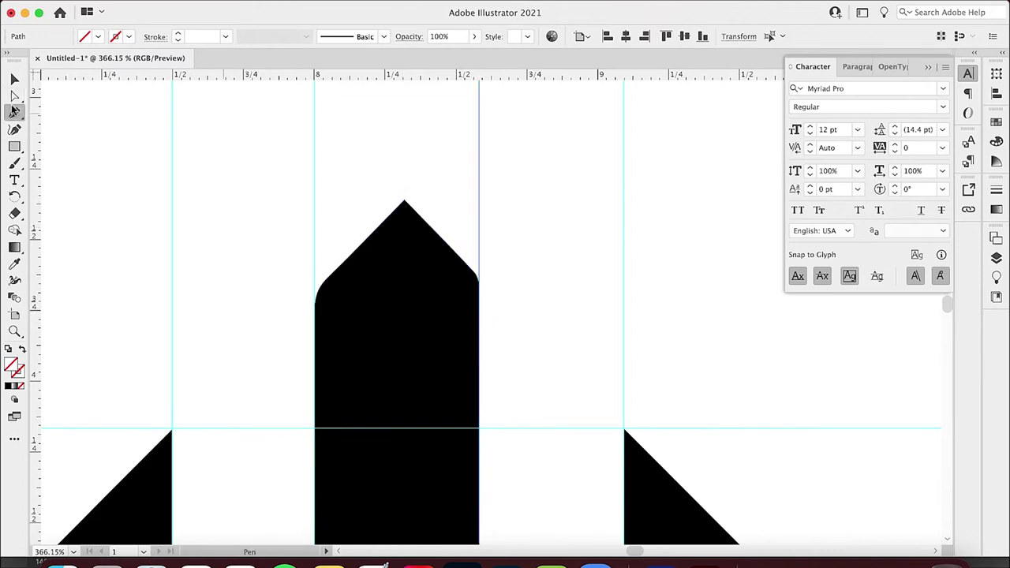
pyautogui.moveTo(170, 78); pyautogui.dragTo(207, 206)
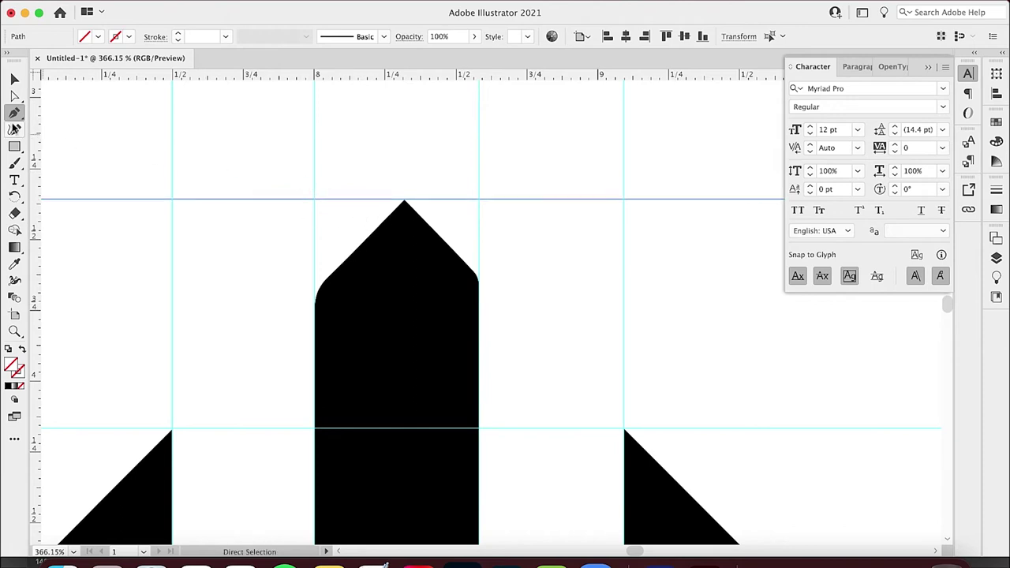
# Delete the extra anchor points on both sloping shoulders of the H's upper bar
pyautogui.click(14, 96)
pyautogui.click(421, 213)
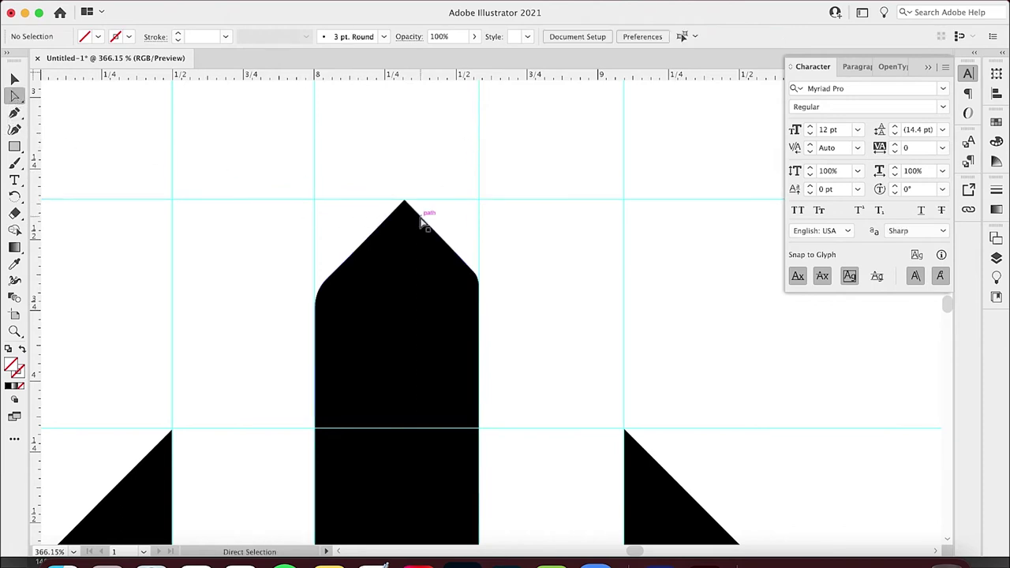
pyautogui.click(417, 216)
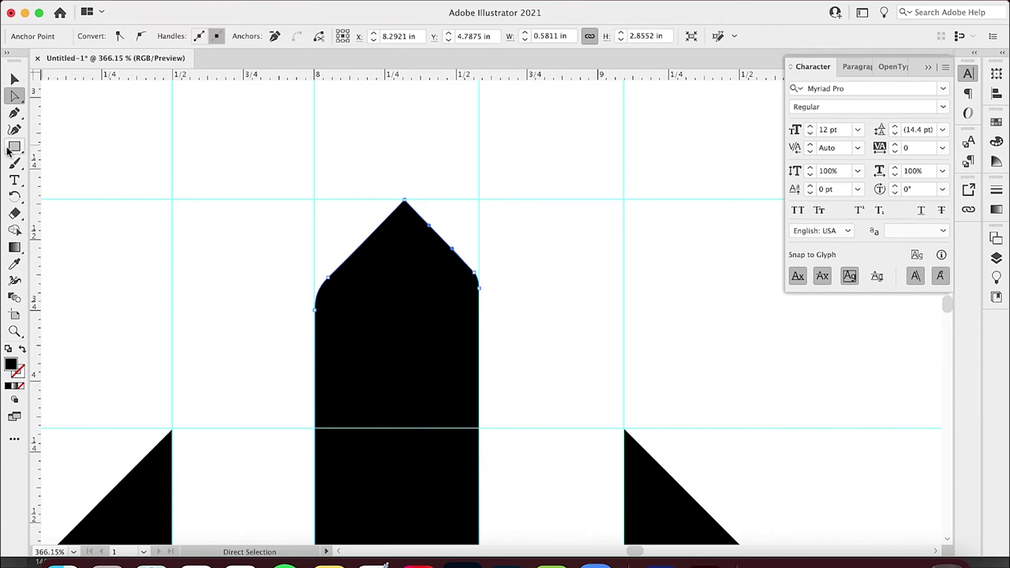
pyautogui.click(14, 113)
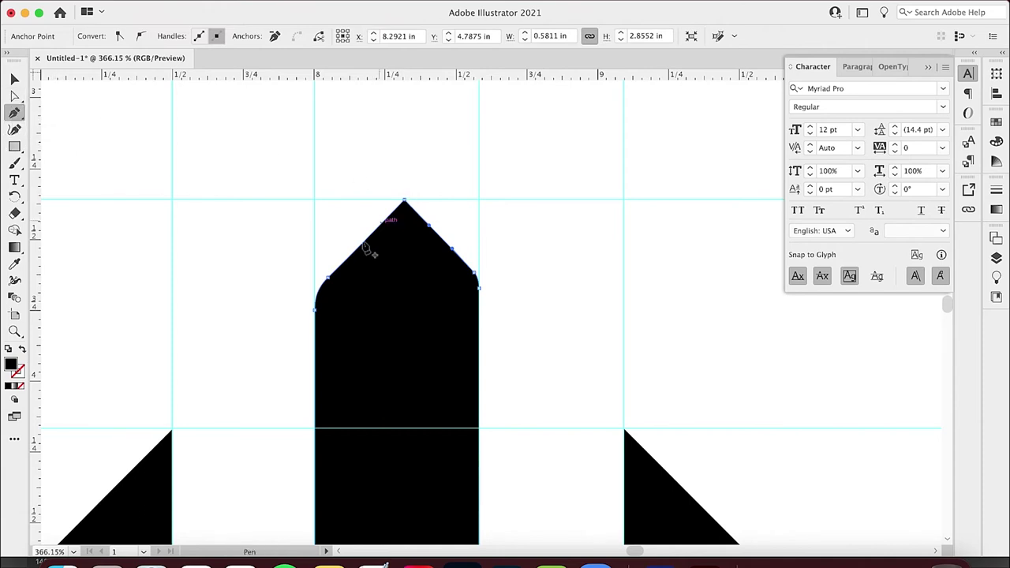
pyautogui.click(327, 277)
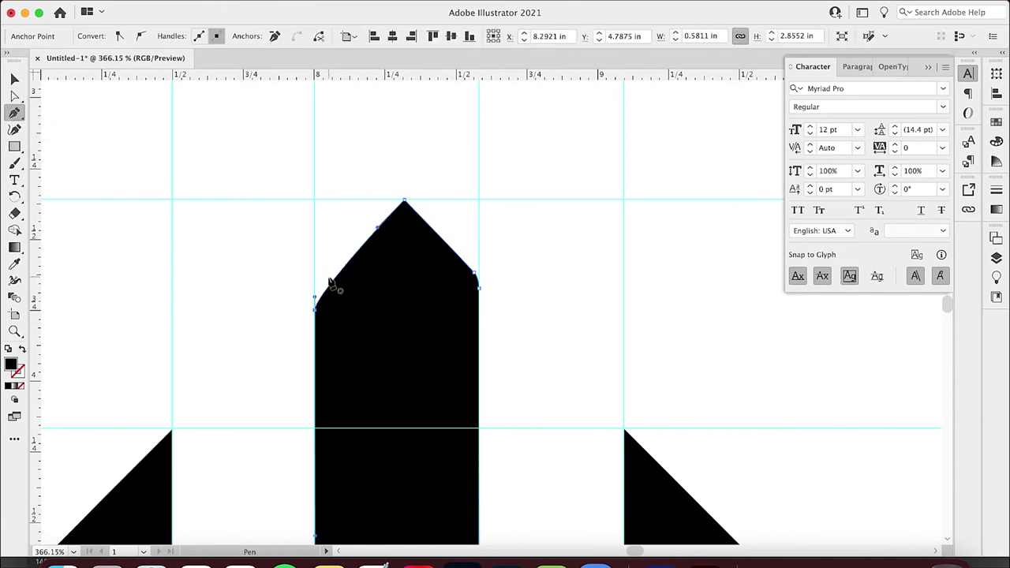
pyautogui.click(410, 206)
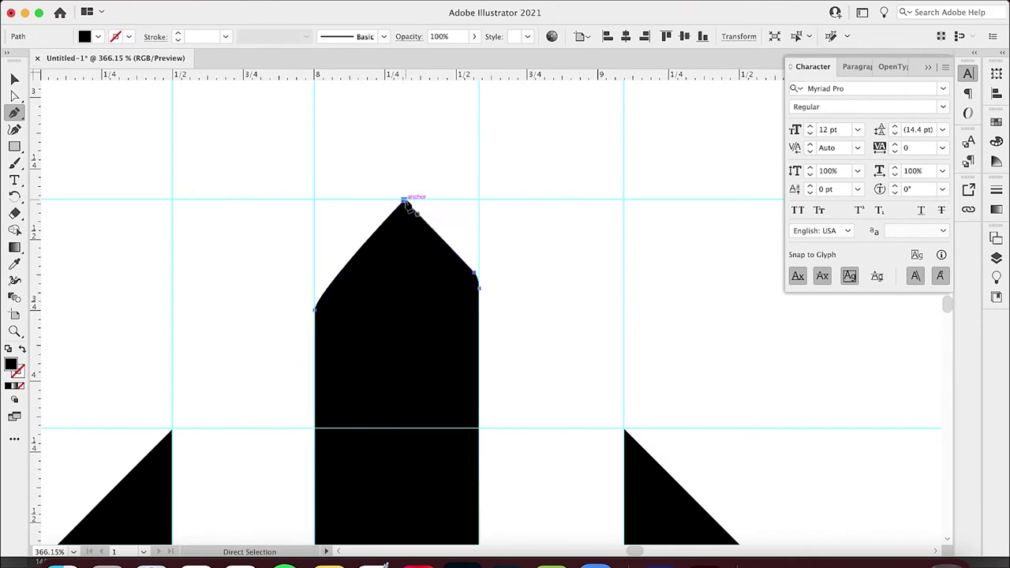
pyautogui.click(474, 273)
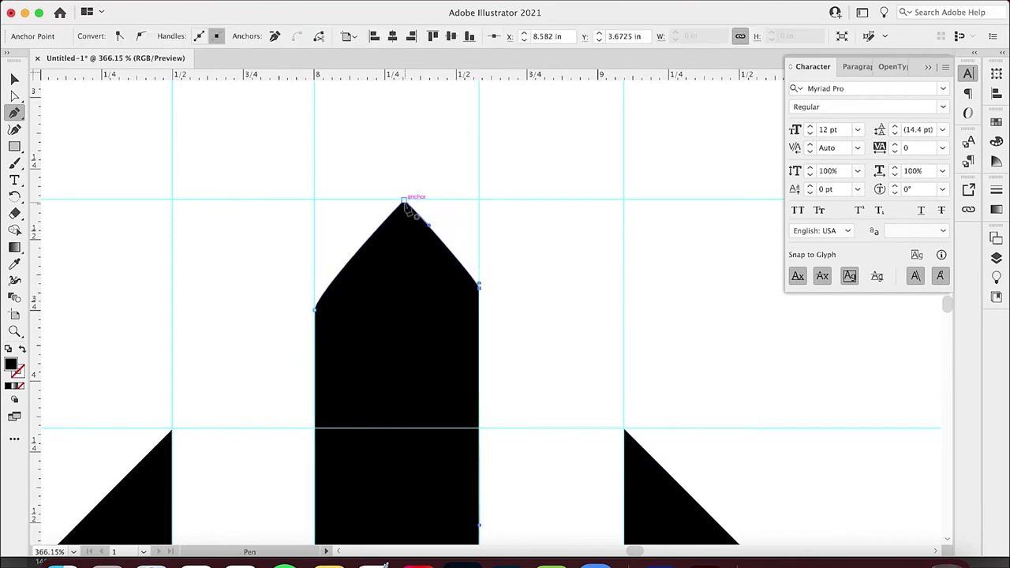
# Move the H's peak anchor point down and delete it from the path
pyautogui.click(14, 96)
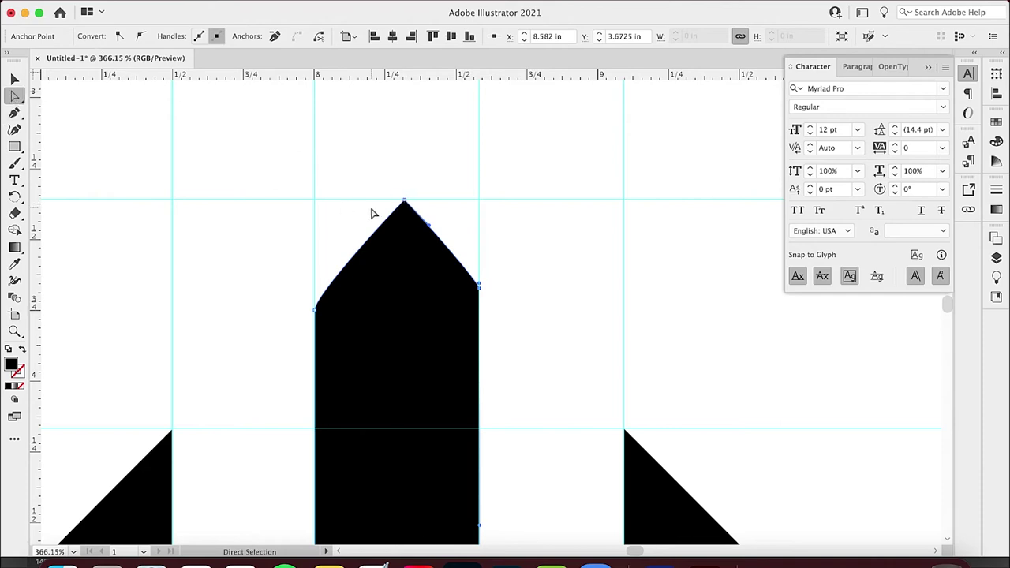
pyautogui.moveTo(404, 203); pyautogui.dragTo(405, 272)
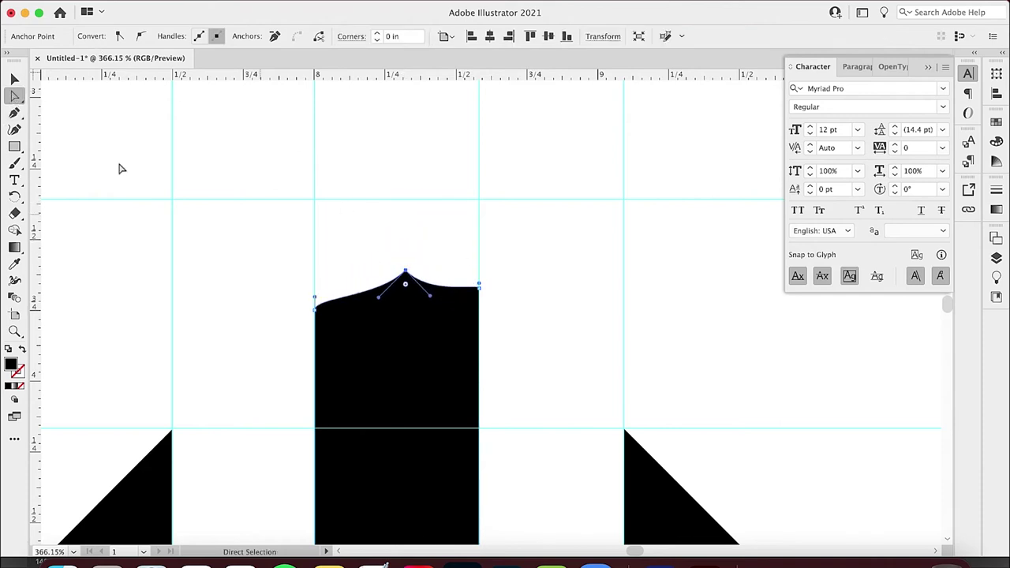
pyautogui.click(14, 112)
pyautogui.click(406, 274)
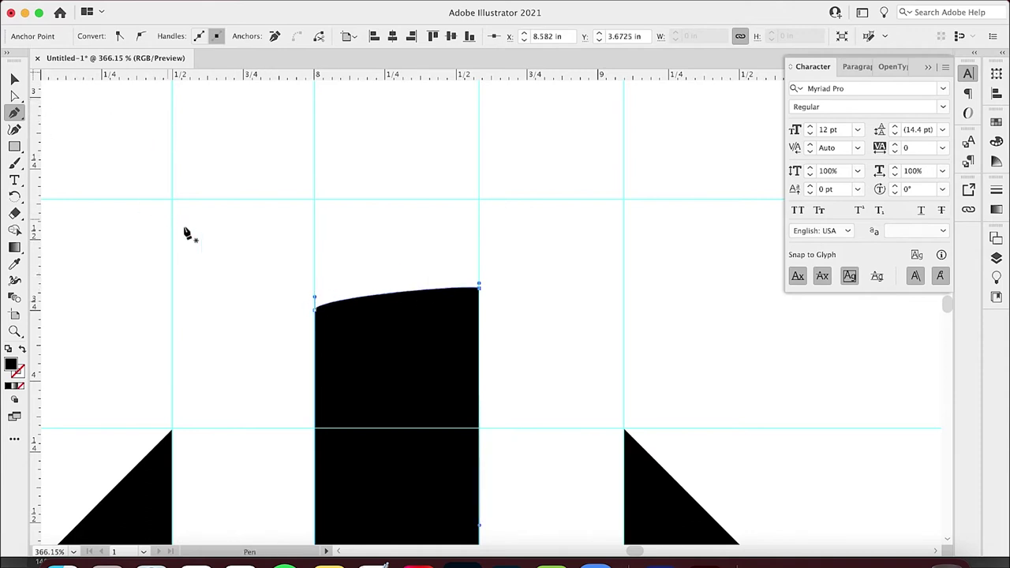
# Retract the curve handles at the H bar's two upper corners and level the corners with each other
pyautogui.click(14, 95)
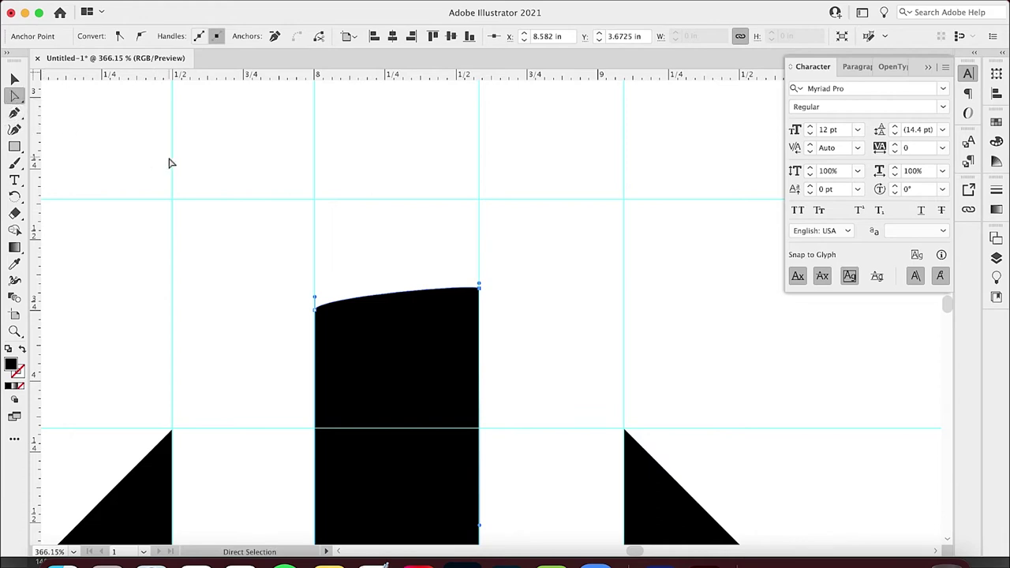
pyautogui.moveTo(315, 297)
pyautogui.mouseDown()
pyautogui.moveTo(322, 316)
pyautogui.moveTo(316, 310)
pyautogui.mouseUp()
pyautogui.moveTo(482, 289); pyautogui.dragTo(480, 292)
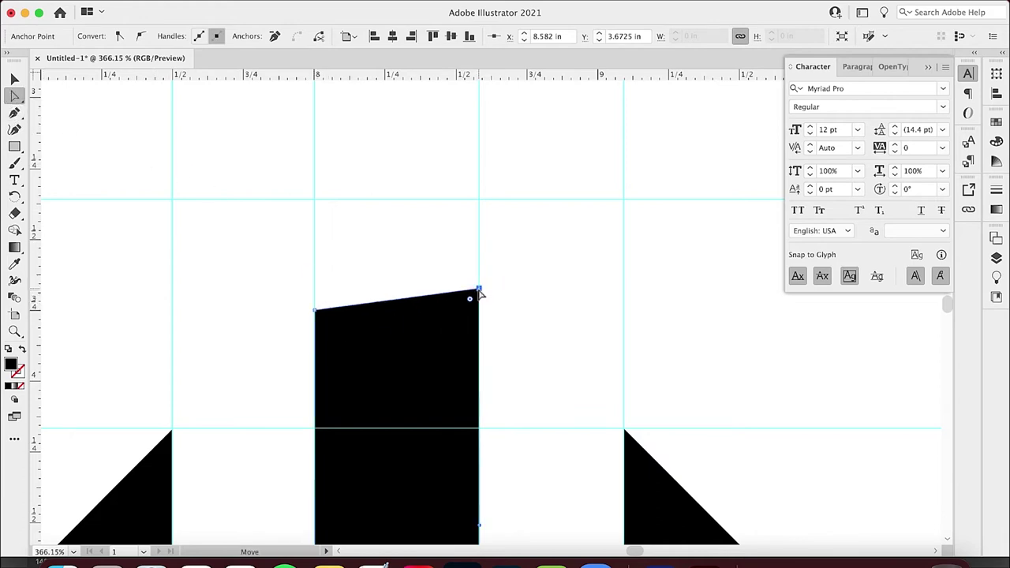
pyautogui.moveTo(316, 309)
pyautogui.mouseDown()
pyautogui.moveTo(316, 287)
pyautogui.moveTo(319, 318)
pyautogui.mouseUp()
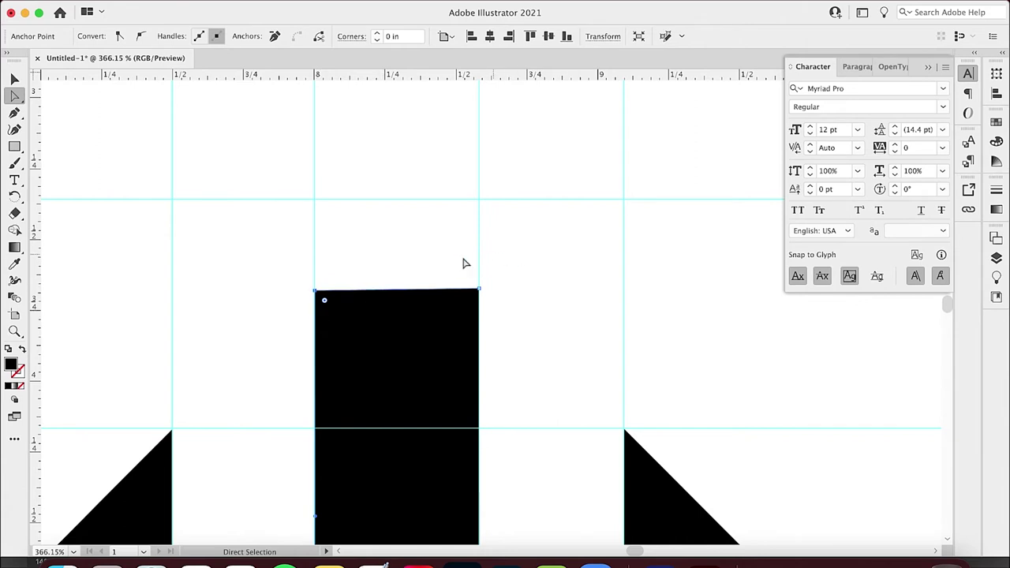
# Add an anchor point midway along the H bar's top edge and move it up to the upper horizontal guide
pyautogui.click(16, 112)
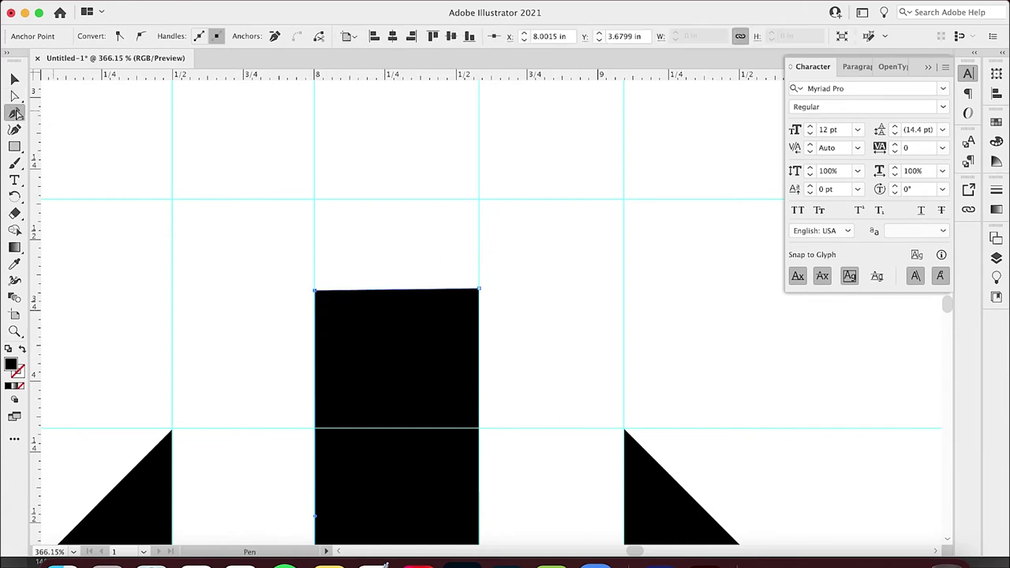
pyautogui.click(398, 291)
pyautogui.click(399, 291)
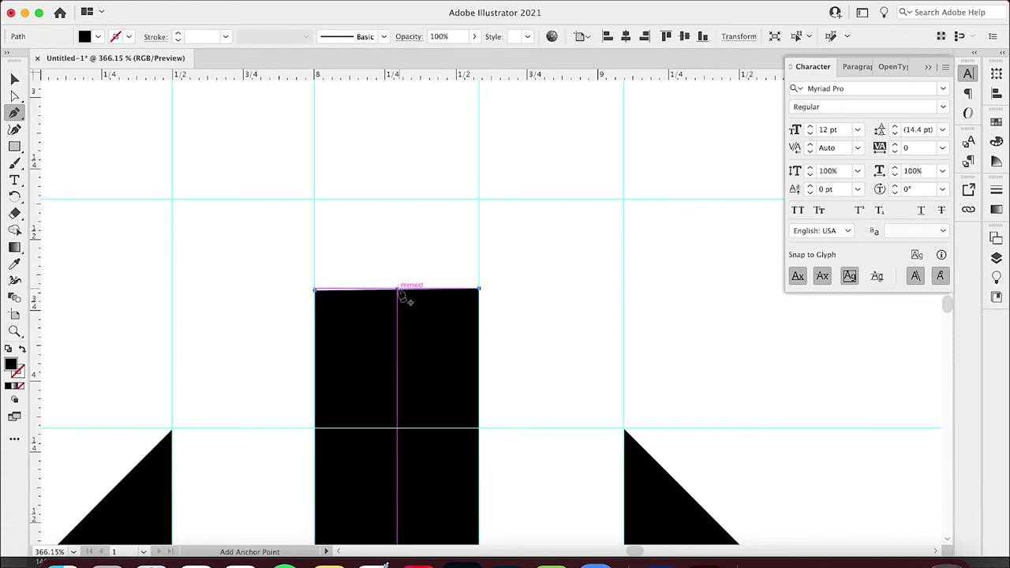
pyautogui.click(401, 291)
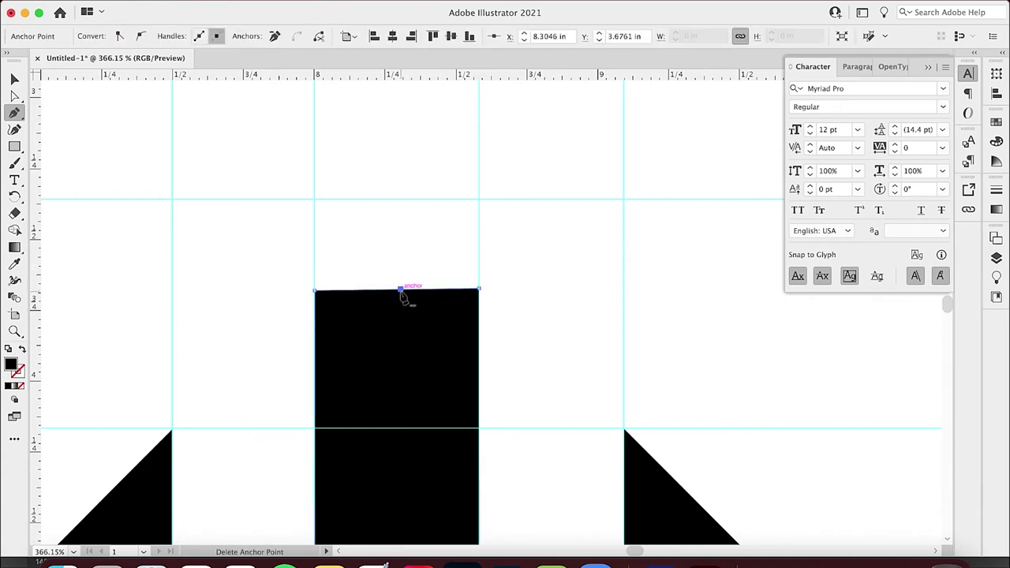
pyautogui.click(17, 95)
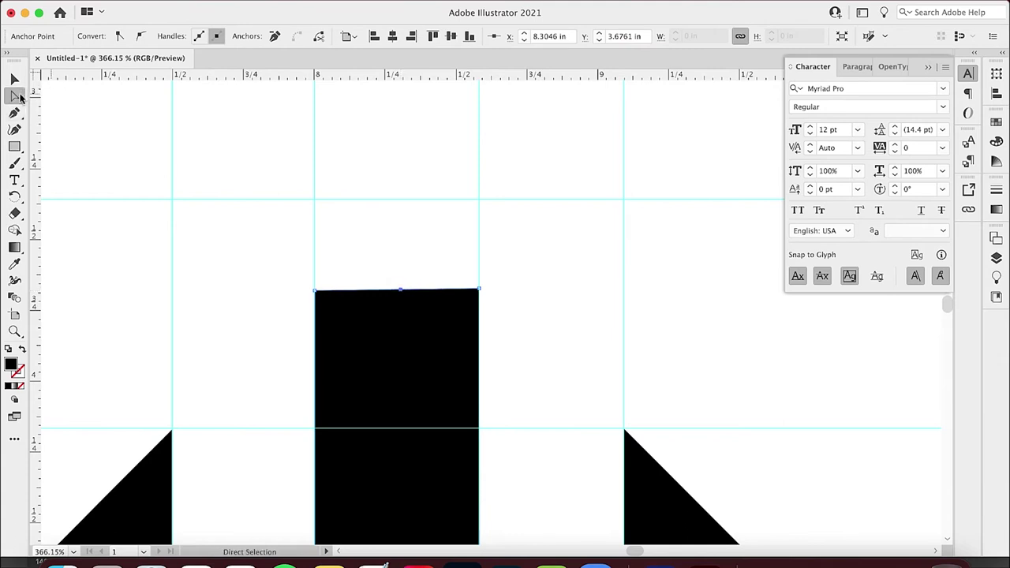
pyautogui.moveTo(401, 292); pyautogui.dragTo(400, 201)
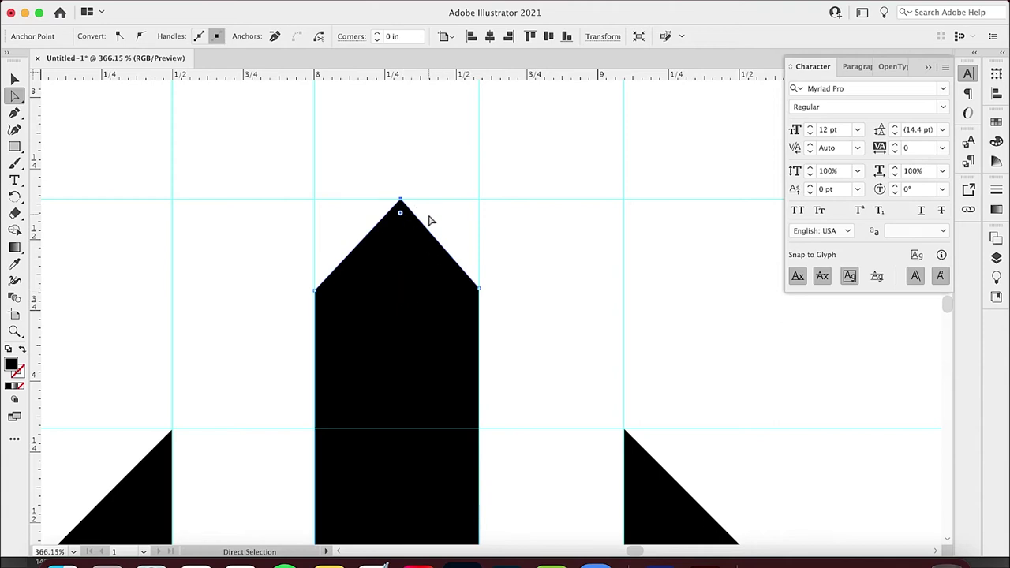
# Examine the whole logo's proportions and the new H peak with the guides shown and hidden
pyautogui.click(498, 244)
pyautogui.press('super+minus')
pyautogui.press('super+minus')
pyautogui.press('super+minus')
pyautogui.press('super+minus')
pyautogui.press('super+minus')
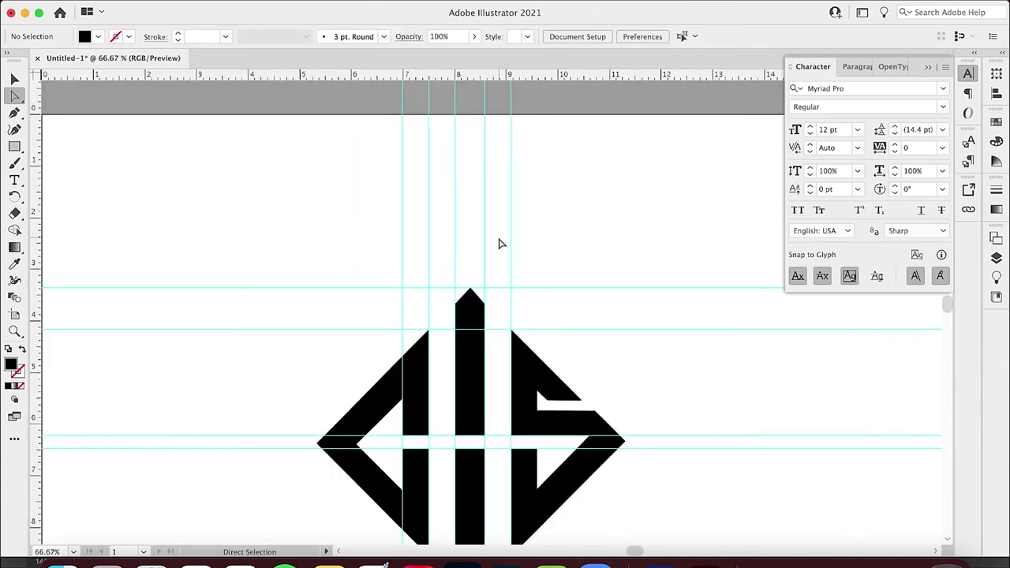
pyautogui.scroll(-3, 498, 243)
pyautogui.hscroll(2, 498, 243)
pyautogui.scroll(-3, 499, 243)
pyautogui.hscroll(1, 499, 243)
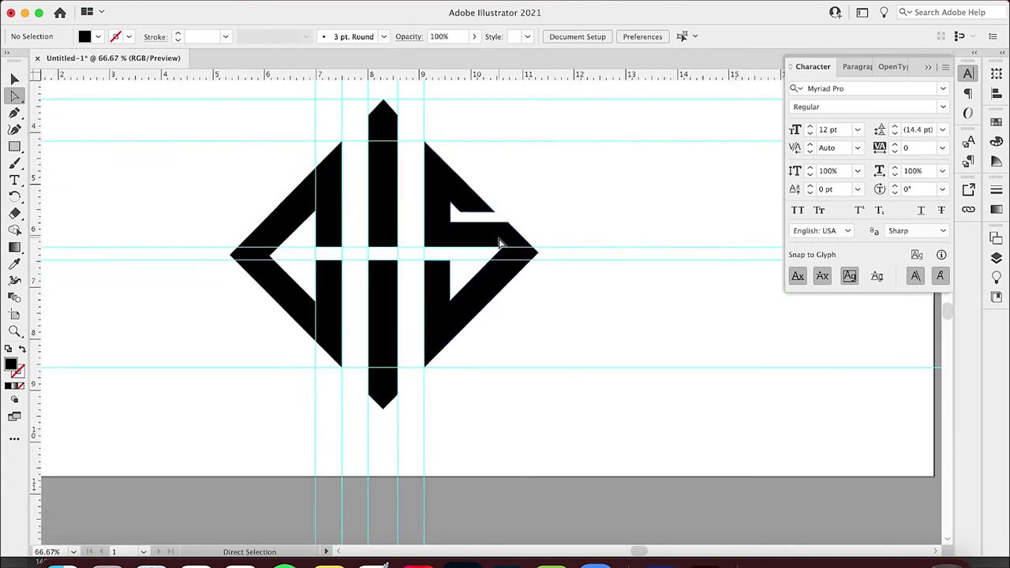
pyautogui.press('super+semicolon')
pyautogui.press('v')
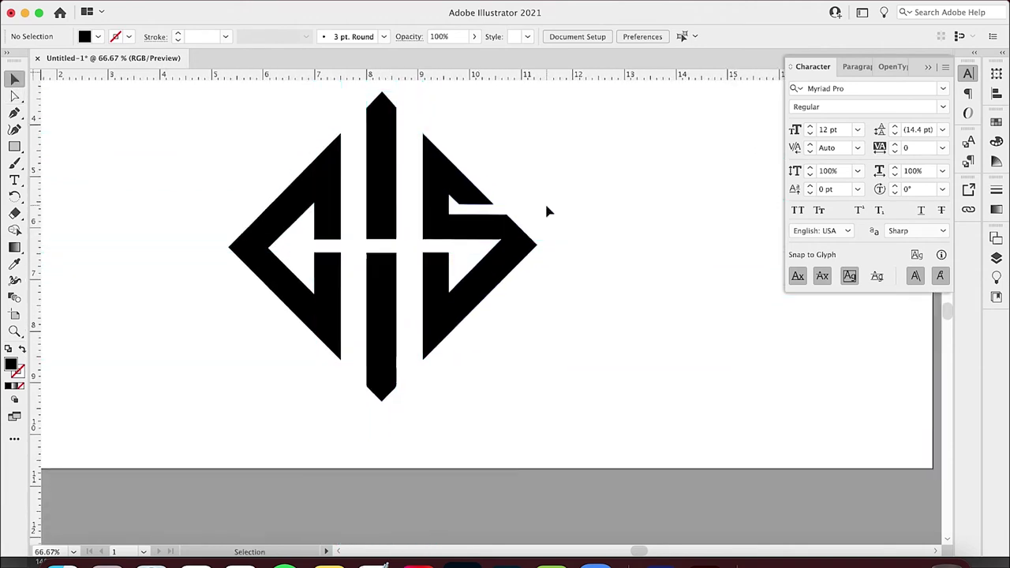
# Move the whole logo to the centre of the artboard and select all of its artwork
pyautogui.press('super+0')
pyautogui.scroll(3, 543, 206)
pyautogui.hscroll(1, 544, 205)
pyautogui.moveTo(324, 268); pyautogui.dragTo(523, 413)
pyautogui.moveTo(481, 360); pyautogui.dragTo(511, 342)
pyautogui.click(634, 290)
pyautogui.moveTo(359, 233); pyautogui.dragTo(598, 397)
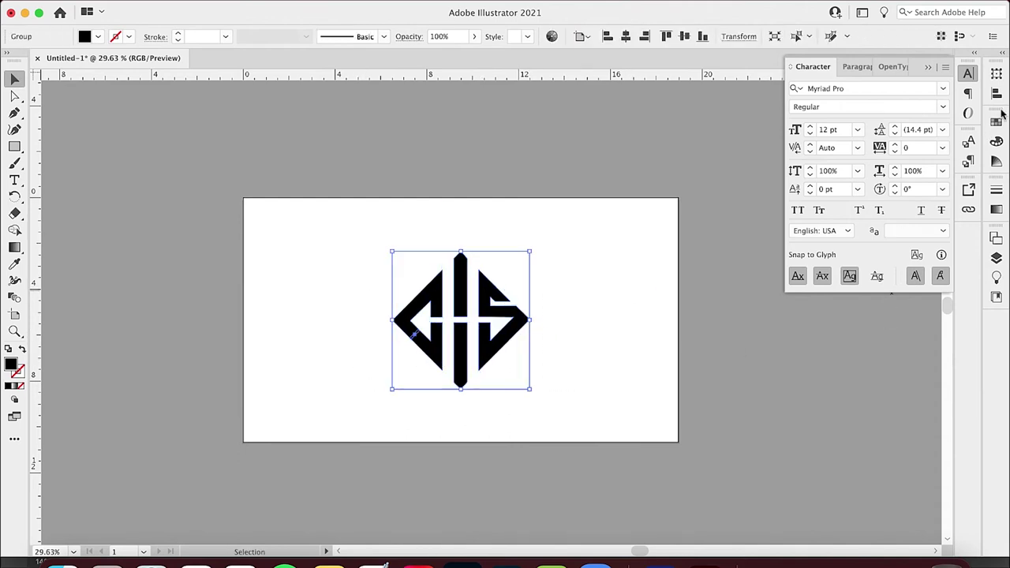
# Duplicate Layer 1, then hide and lock the original layer
pyautogui.click(996, 256)
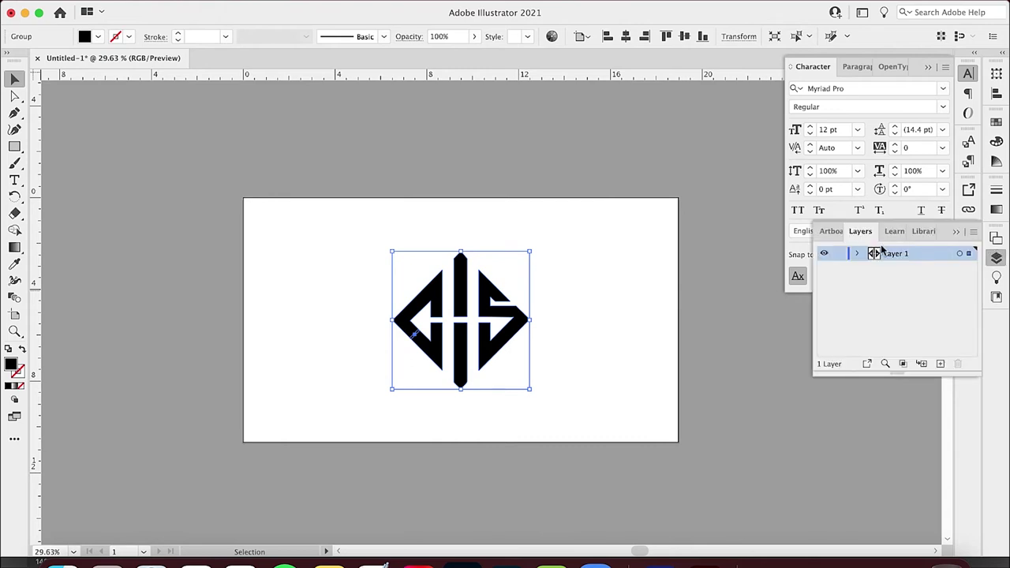
pyautogui.click(856, 254)
pyautogui.click(857, 254)
pyautogui.moveTo(918, 252); pyautogui.dragTo(927, 299)
pyautogui.moveTo(941, 355); pyautogui.dragTo(944, 363)
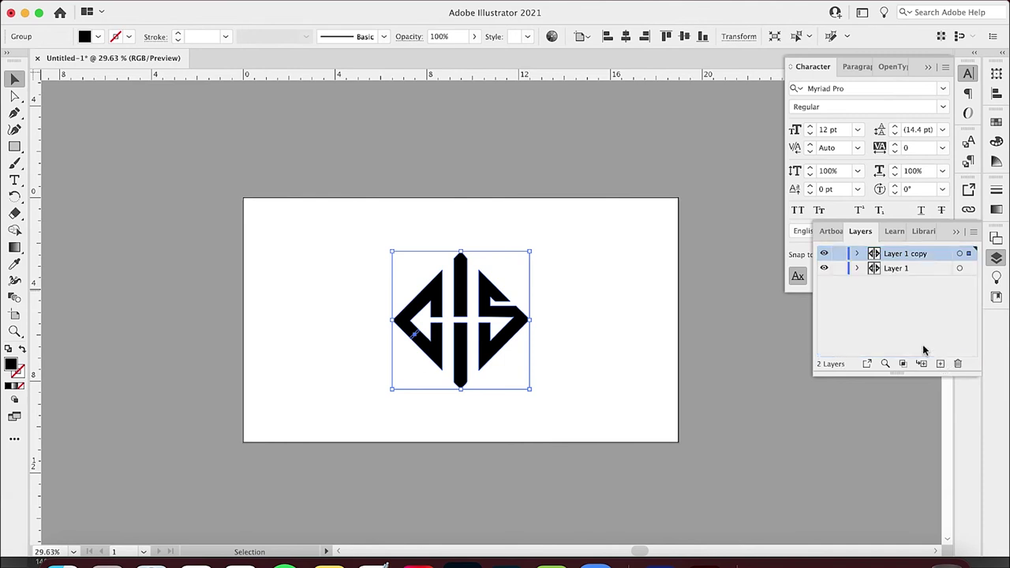
pyautogui.click(838, 269)
pyautogui.click(839, 319)
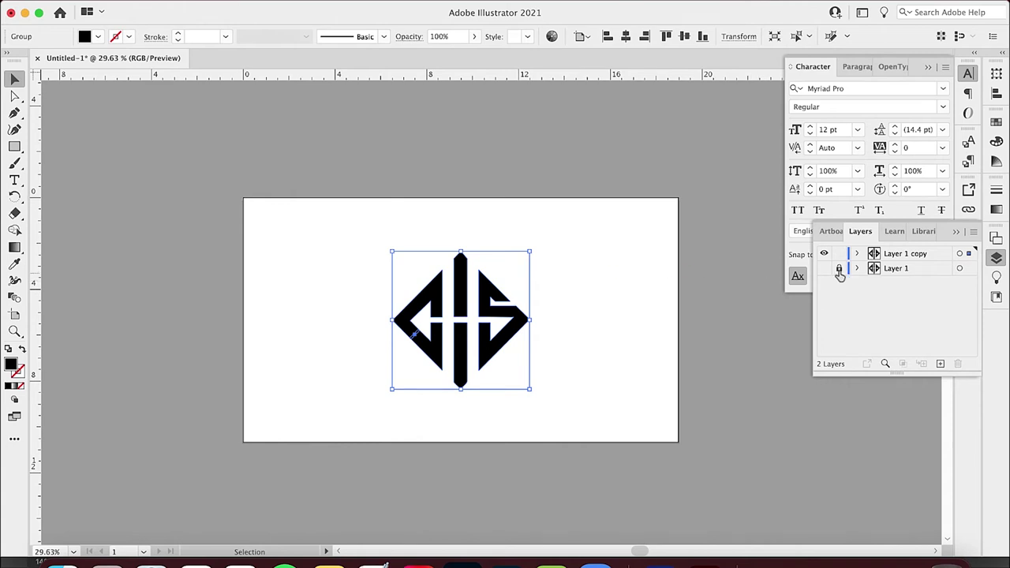
# Isolate the logo group and place the small measuring rectangle across the S's upper arm in outline view to compare stroke widths
pyautogui.click(584, 298)
pyautogui.click(413, 333)
pyautogui.doubleClick(413, 333)
pyautogui.moveTo(419, 341); pyautogui.dragTo(500, 298)
pyautogui.press('super+y')
pyautogui.scroll(5, 501, 299)
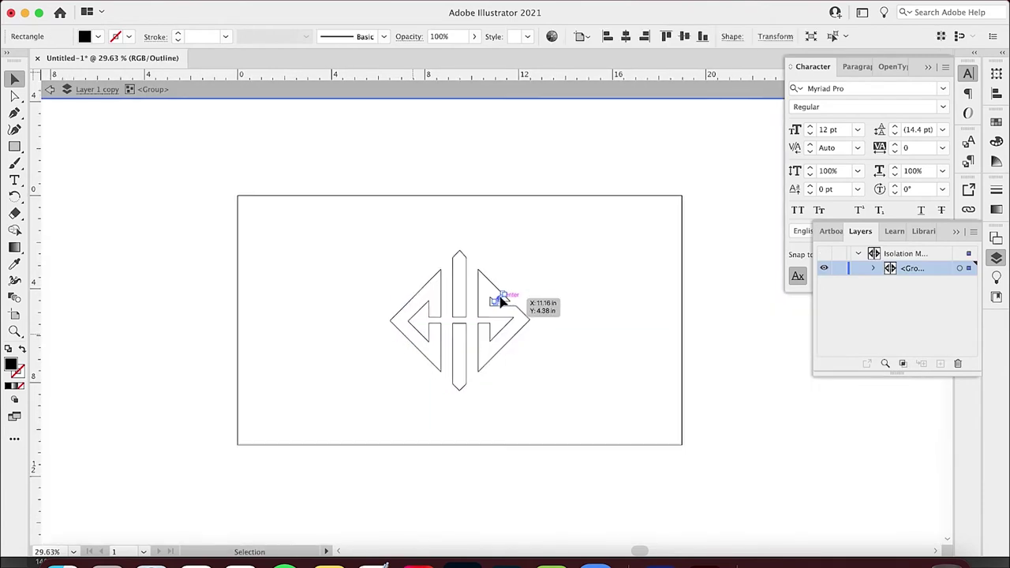
pyautogui.scroll(8, 502, 301)
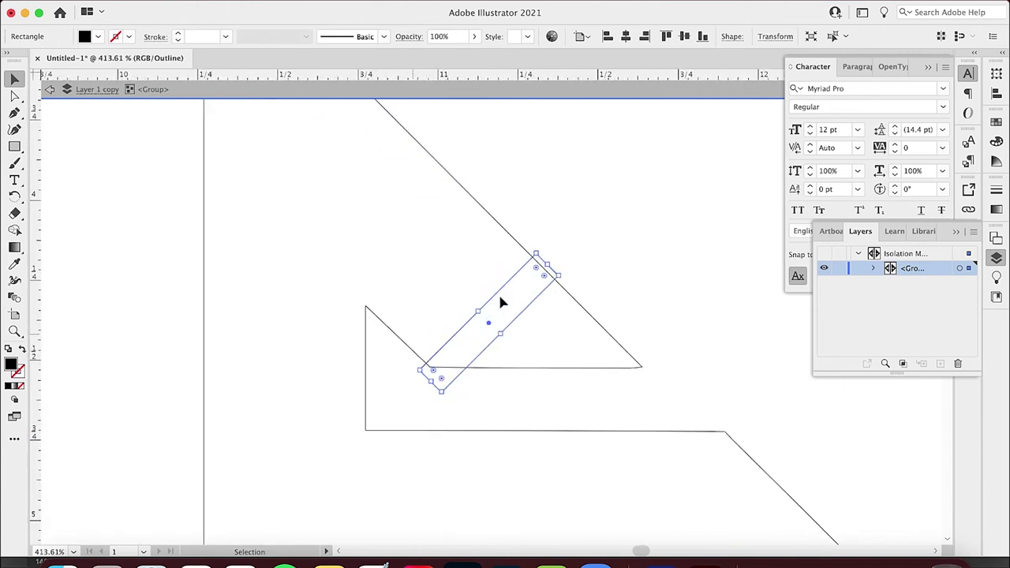
pyautogui.moveTo(494, 296); pyautogui.dragTo(470, 255)
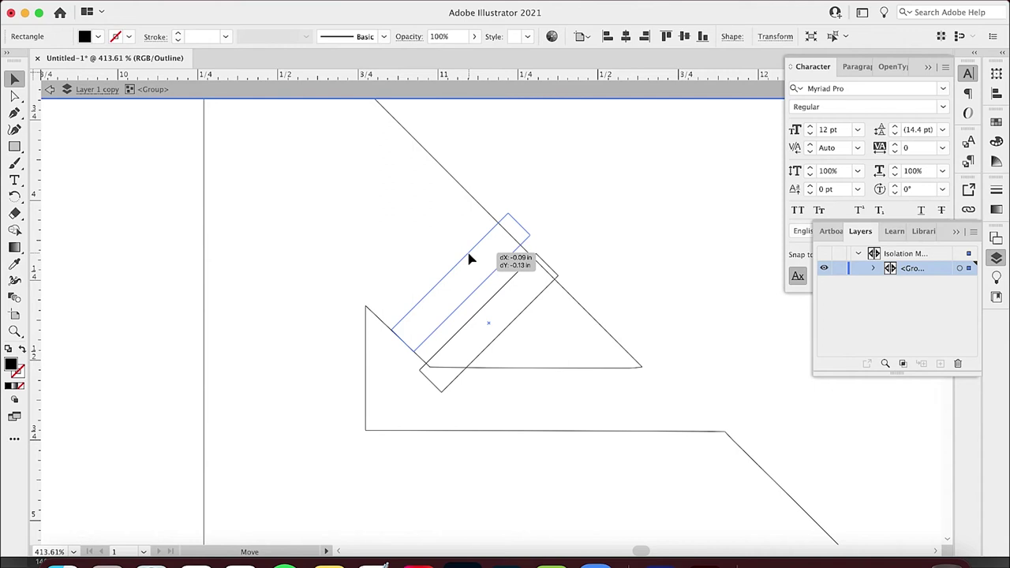
pyautogui.moveTo(470, 255); pyautogui.dragTo(531, 373)
# Move the measuring rectangle into the gap between the H's upper bar and the S, laid horizontally
pyautogui.scroll(-5, 531, 373)
pyautogui.moveTo(480, 268); pyautogui.dragTo(588, 228)
pyautogui.scroll(-4, 636, 345)
pyautogui.scroll(-2, 713, 532)
pyautogui.scroll(6, 319, 411)
pyautogui.scroll(-4, 677, 228)
pyautogui.scroll(2, 349, 266)
# Try to adjust the lower corner anchor points of the H's upper bar against the measuring rectangle, then undo the last changes
pyautogui.click(14, 97)
pyautogui.scroll(5, 602, 487)
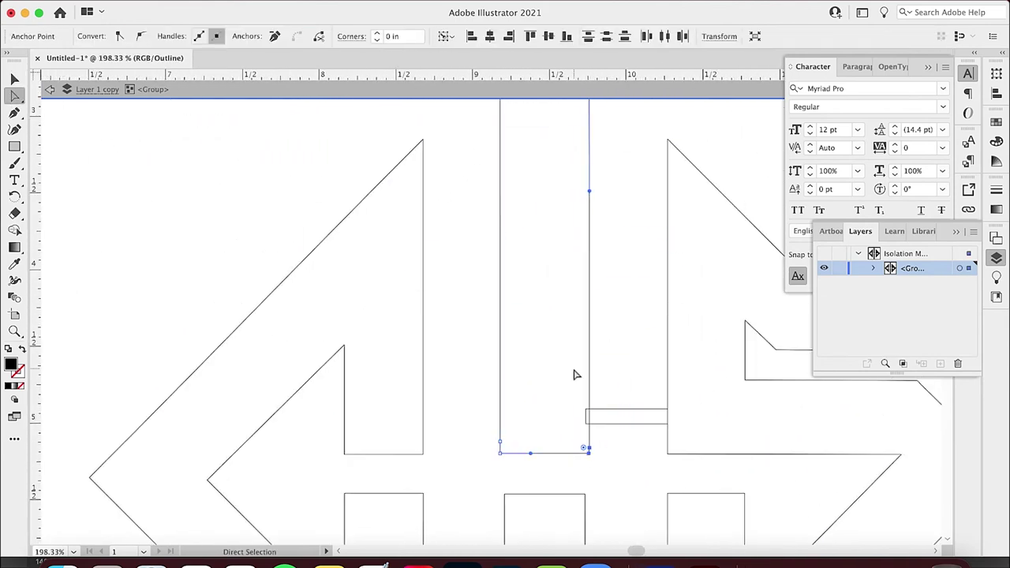
pyautogui.scroll(1, 481, 491)
pyautogui.hotkey('ctrl', 'z')
pyautogui.scroll(-2, 450, 474)
pyautogui.hotkey('ctrl', 'z')
pyautogui.press('v')
pyautogui.hotkey('ctrl', 'y')
pyautogui.press('a')
pyautogui.hotkey('ctrl', 'y')
pyautogui.scroll(2, 423, 305)
pyautogui.scroll(-5, 341, 333)
# Reposition the measuring rectangle to compare the gaps between the H and its neighbouring letters
pyautogui.click(341, 333)
pyautogui.moveTo(341, 333); pyautogui.dragTo(243, 266)
pyautogui.scroll(5, 255, 417)
pyautogui.scroll(5, 527, 172)
pyautogui.click(527, 172)
pyautogui.scroll(-1, 230, 387)
pyautogui.click(451, 458)
pyautogui.scroll(-5, 518, 198)
pyautogui.press('v')
pyautogui.moveTo(580, 202); pyautogui.dragTo(654, 311)
# Adjust the H's side anchor points in outline view to even its stroke width
pyautogui.scroll(10, 620, 273)
pyautogui.press('a')
pyautogui.scroll(-3, 564, 300)
pyautogui.moveTo(315, 237); pyautogui.dragTo(307, 339)
pyautogui.press('v')
pyautogui.scroll(-3, 514, 384)
# Exit group isolation in preview view and place guides along the H's lower bar sides and at its bottom tip
pyautogui.press('super+y')
pyautogui.scroll(-3, 671, 316)
pyautogui.press('Escape')
pyautogui.scroll(5, 222, 71)
pyautogui.moveTo(222, 71); pyautogui.dragTo(315, 489)
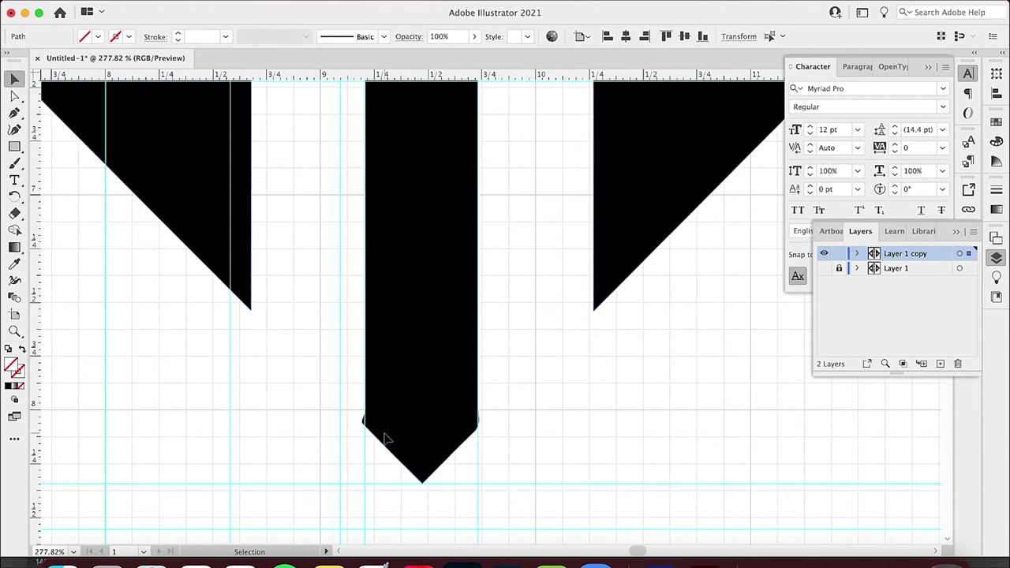
# Delete the extra anchor points at both bulging shoulders of the H's lower bar tip
pyautogui.click(388, 440)
pyautogui.click(15, 96)
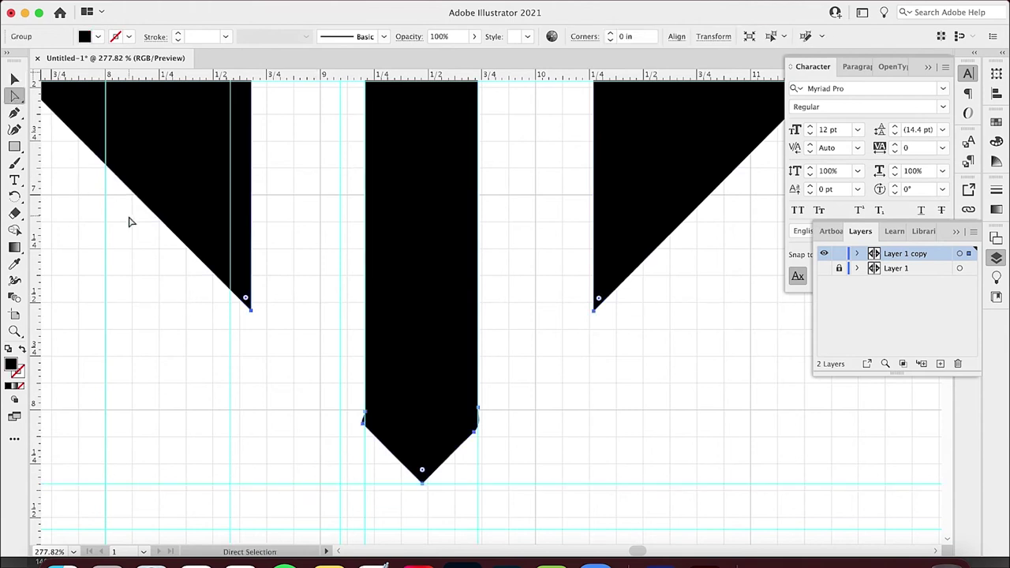
pyautogui.scroll(5, 384, 310)
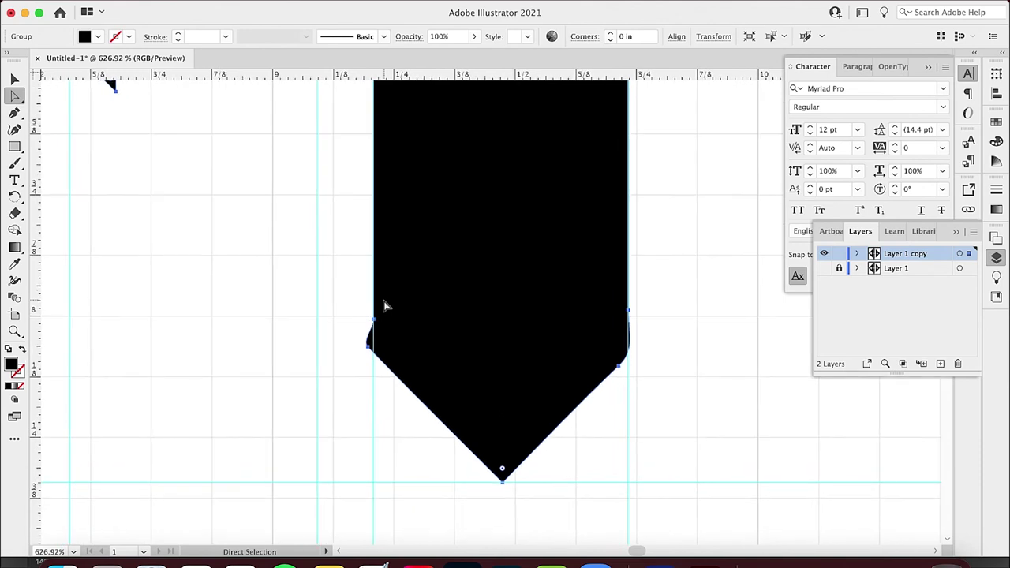
pyautogui.scroll(4, 384, 306)
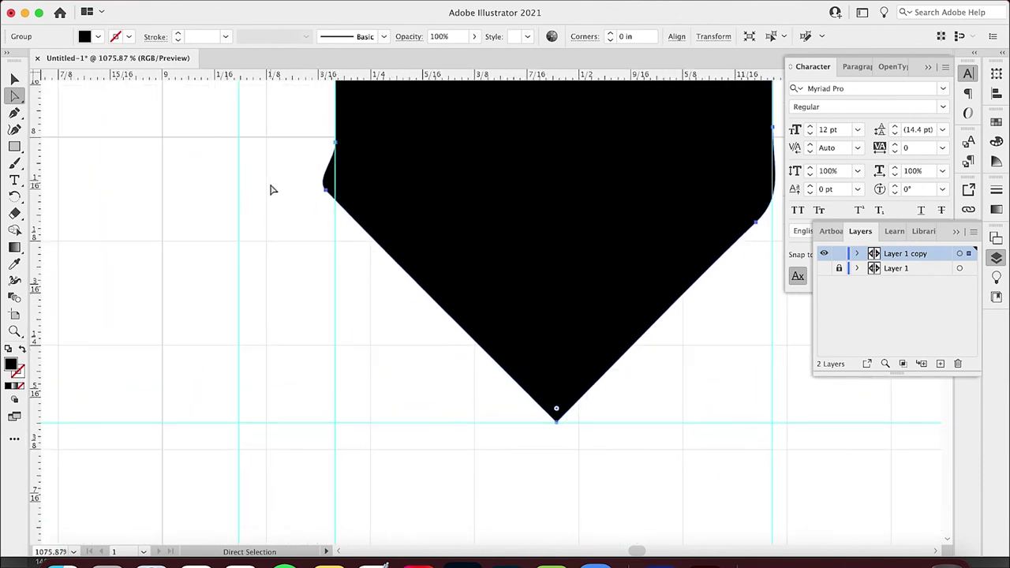
pyautogui.click(14, 112)
pyautogui.click(326, 190)
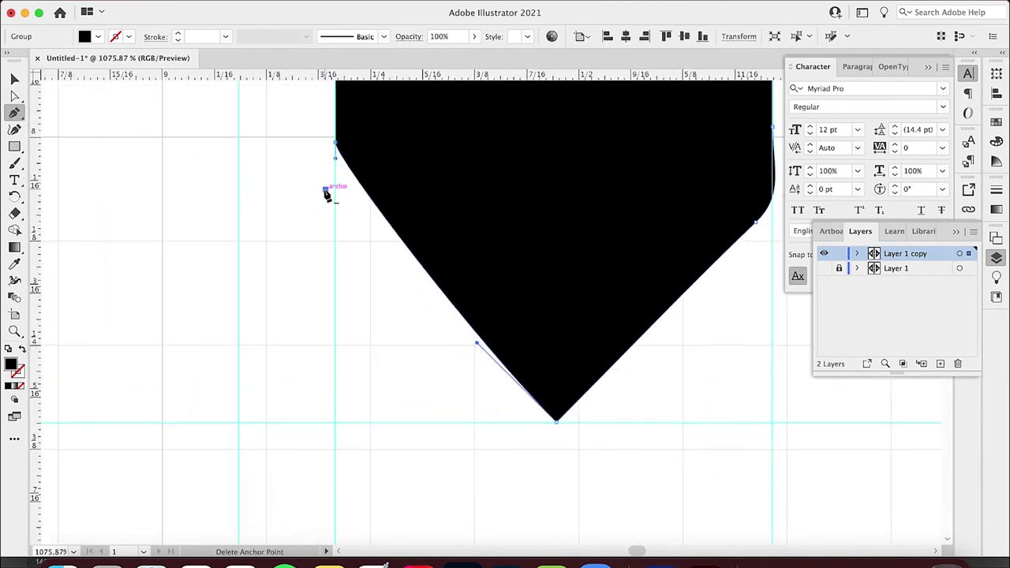
pyautogui.hscroll(3, 656, 269)
pyautogui.scroll(2, 656, 268)
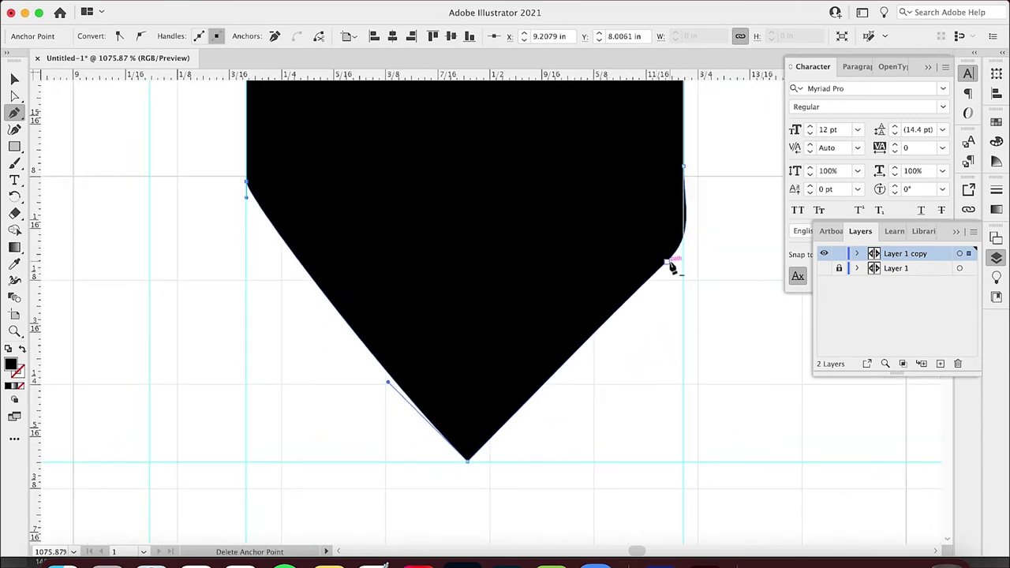
pyautogui.click(669, 266)
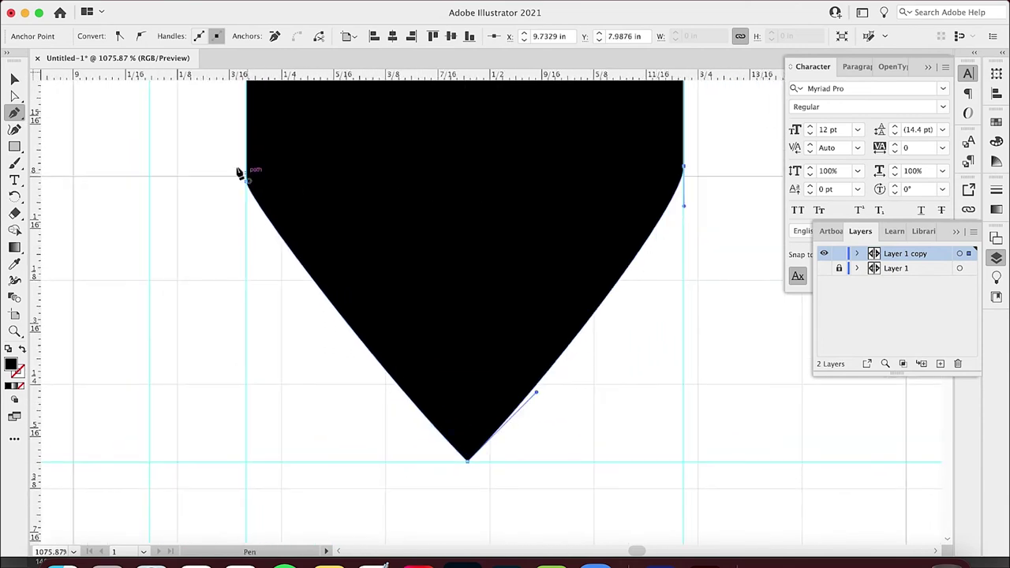
# Level the two shoulder anchor points of the H's lower tip at a Y position of about 8.00 in
pyautogui.click(16, 95)
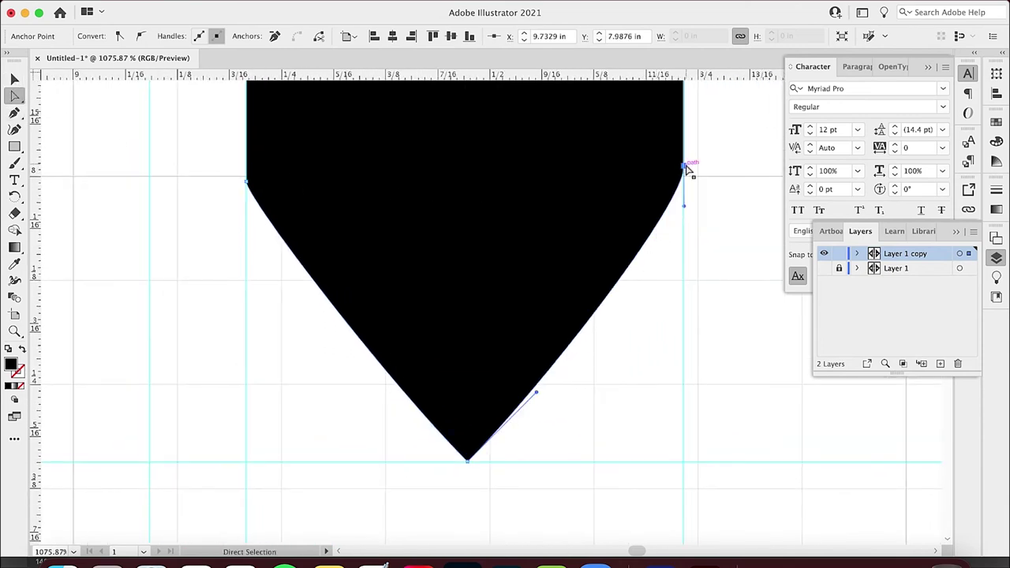
pyautogui.press('Down')
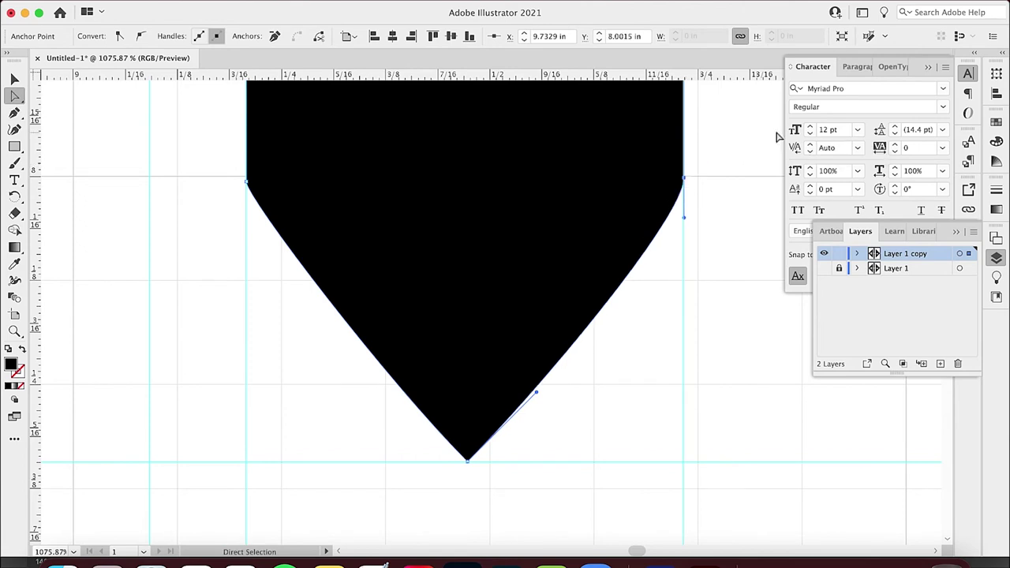
pyautogui.moveTo(245, 182); pyautogui.dragTo(248, 182)
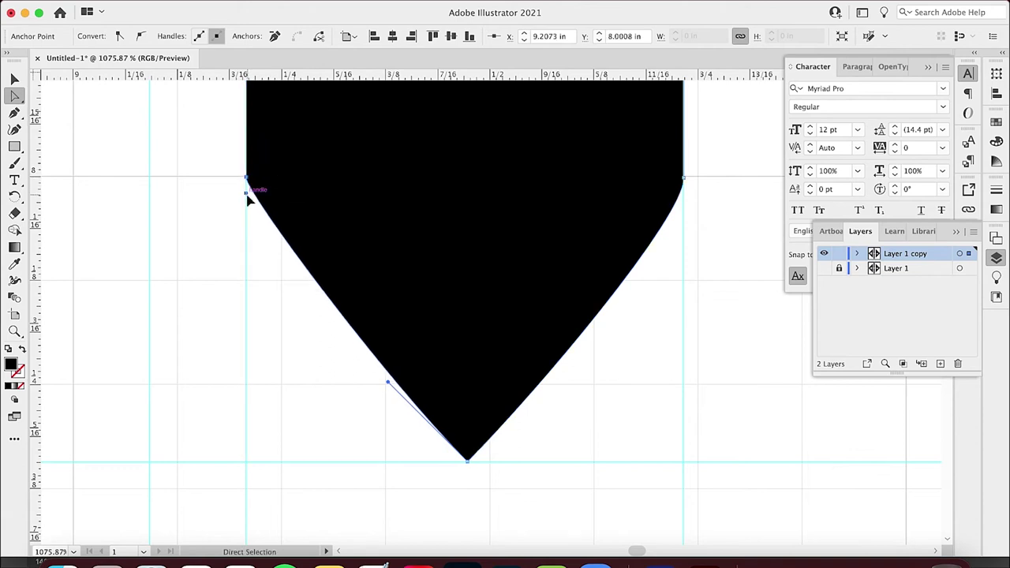
# Retract the curve handles at the shoulders and bottom point of the H's lower tip to make both slanted edges straight
pyautogui.click(684, 179)
pyautogui.moveTo(687, 224); pyautogui.dragTo(685, 180)
pyautogui.moveTo(539, 394); pyautogui.dragTo(469, 466)
pyautogui.moveTo(399, 385); pyautogui.dragTo(469, 468)
pyautogui.scroll(-5, 469, 468)
pyautogui.scroll(-6, 469, 472)
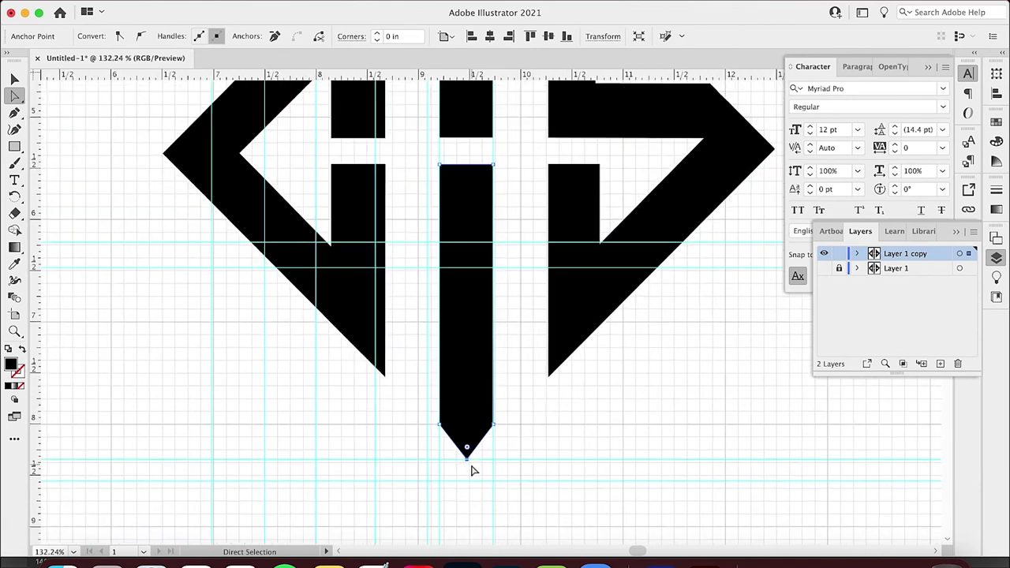
# Deselect the H, hide the guides and the grid, and try to place a horizontal guide across the upper part of the letters
pyautogui.press('v')
pyautogui.click(631, 399)
pyautogui.press('super+semicolon')
pyautogui.press('super+apostrophe')
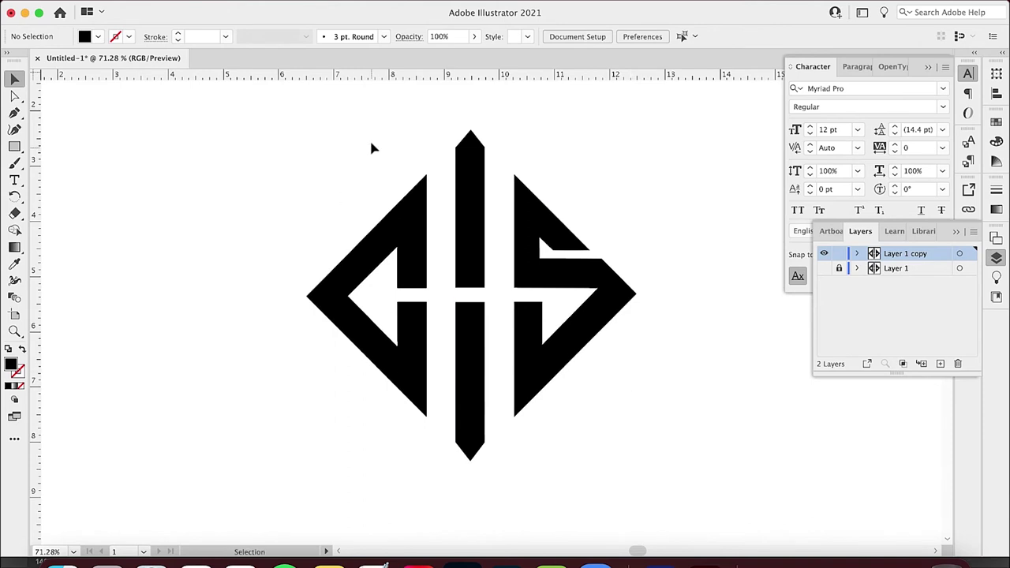
pyautogui.moveTo(382, 77); pyautogui.dragTo(434, 247)
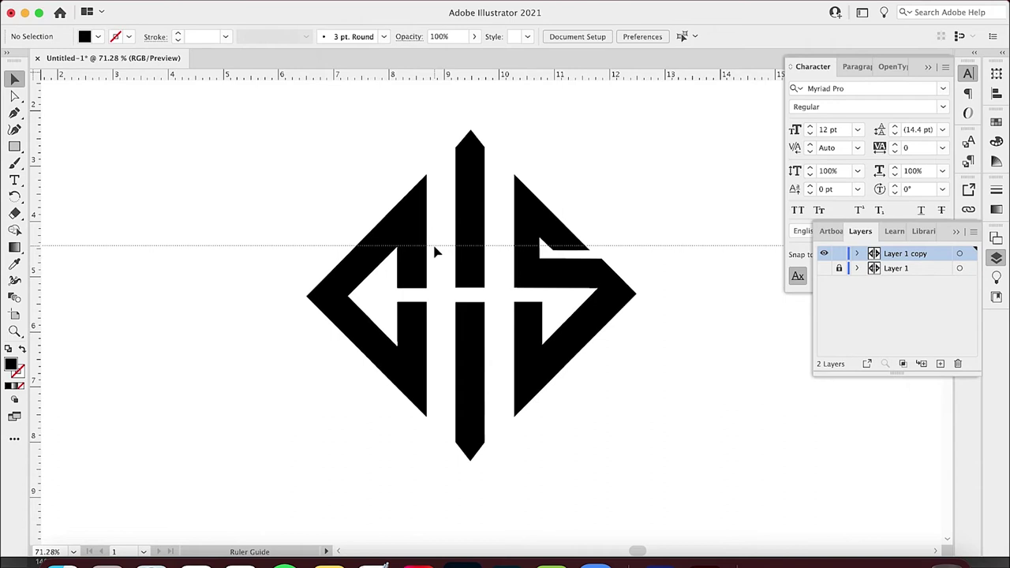
pyautogui.moveTo(434, 250); pyautogui.dragTo(435, 250)
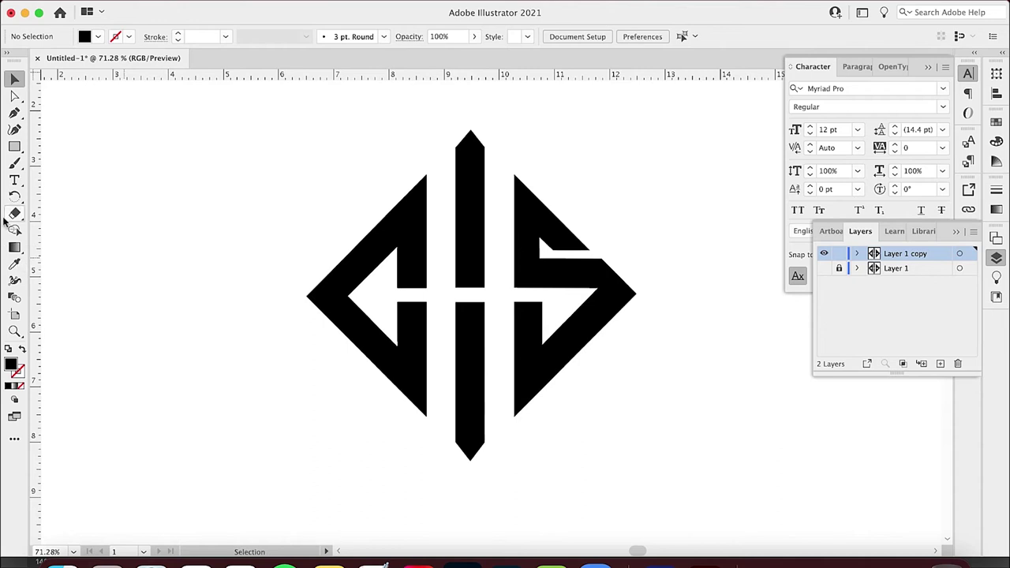
# Draw a black rectangle over the S's upper gap and adjust its position in outline view along the gap's lower edge
pyautogui.click(14, 146)
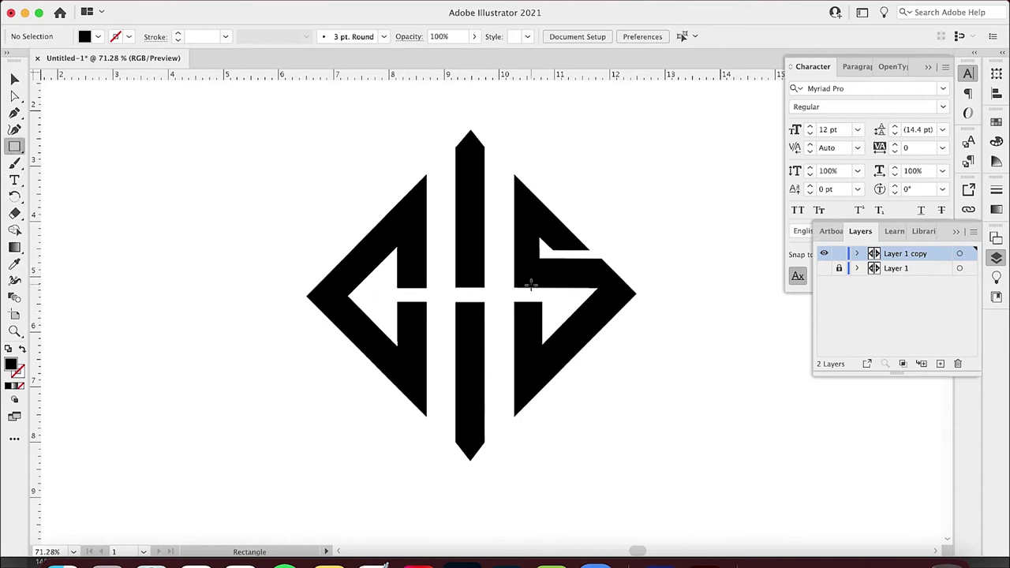
pyautogui.moveTo(511, 289)
pyautogui.mouseDown()
pyautogui.moveTo(557, 302)
pyautogui.moveTo(579, 255)
pyautogui.moveTo(611, 243)
pyautogui.mouseUp()
pyautogui.press('v')
pyautogui.scroll(5, 600, 241)
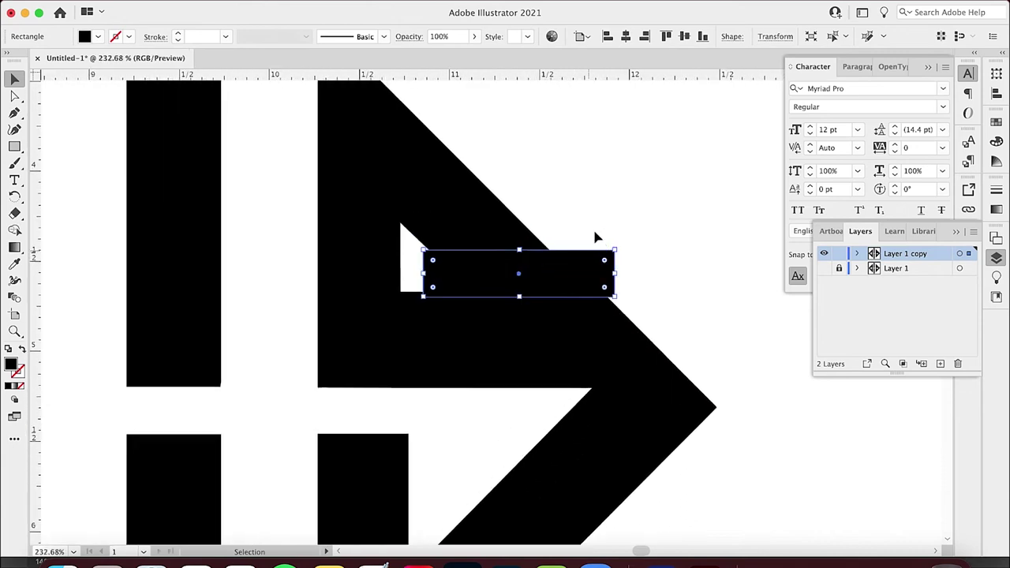
pyautogui.press('super+y')
pyautogui.moveTo(588, 256); pyautogui.dragTo(589, 251)
pyautogui.press('Left')
pyautogui.press('Left')
pyautogui.press('Left')
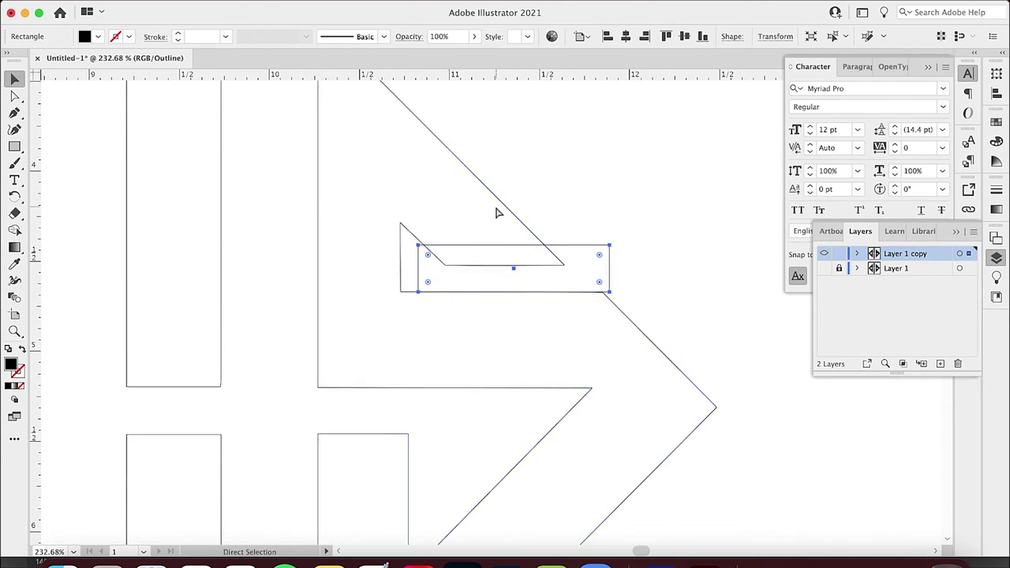
# Return to preview, select the rectangle together with the letter artwork, and replace the Layers and Character panels with Pathfinder
pyautogui.press('super+y')
pyautogui.press('shift')
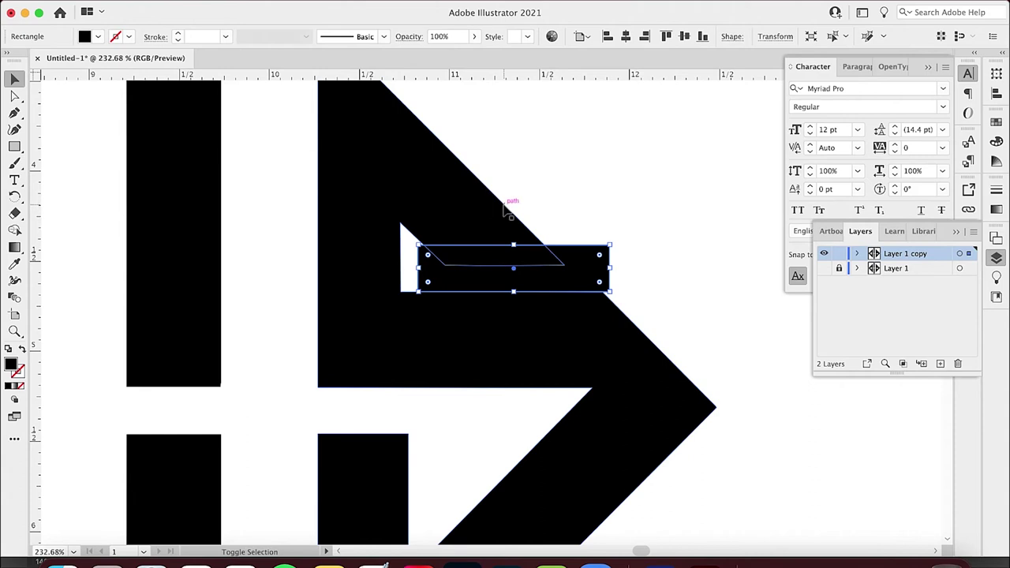
pyautogui.keyDown('shift'); pyautogui.click(505, 207); pyautogui.keyUp('shift')
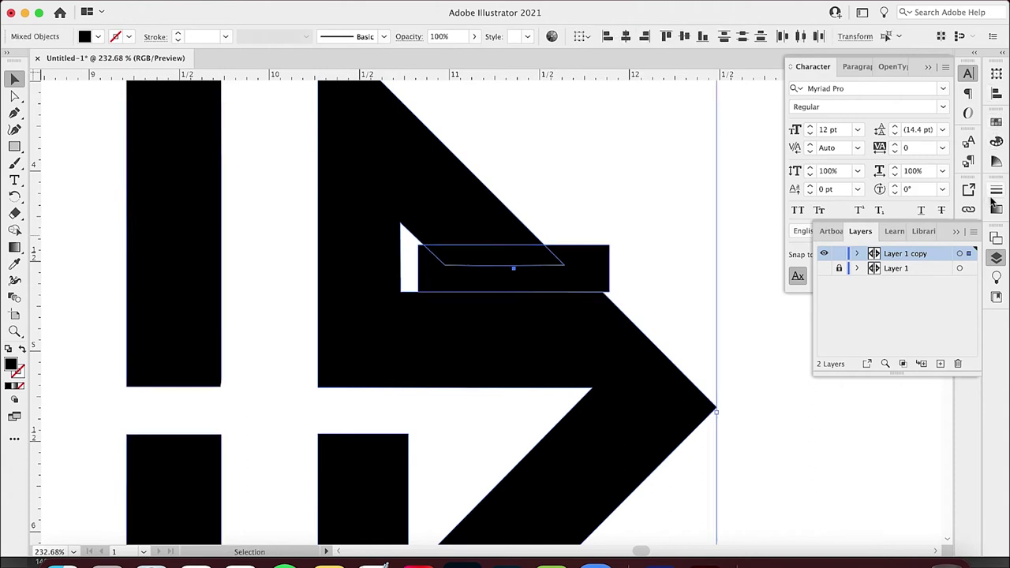
pyautogui.click(956, 231)
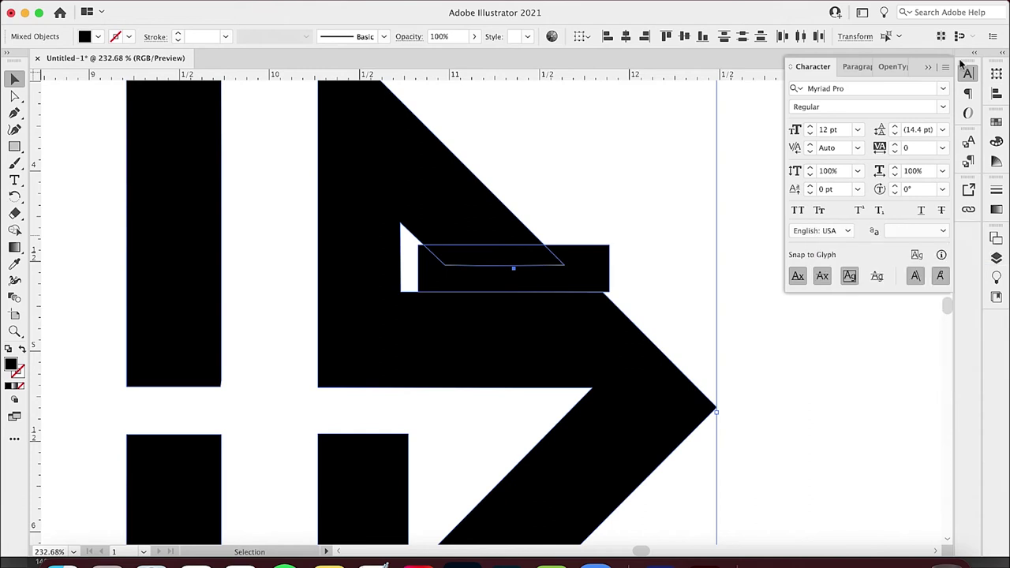
pyautogui.click(928, 67)
pyautogui.click(364, 0)
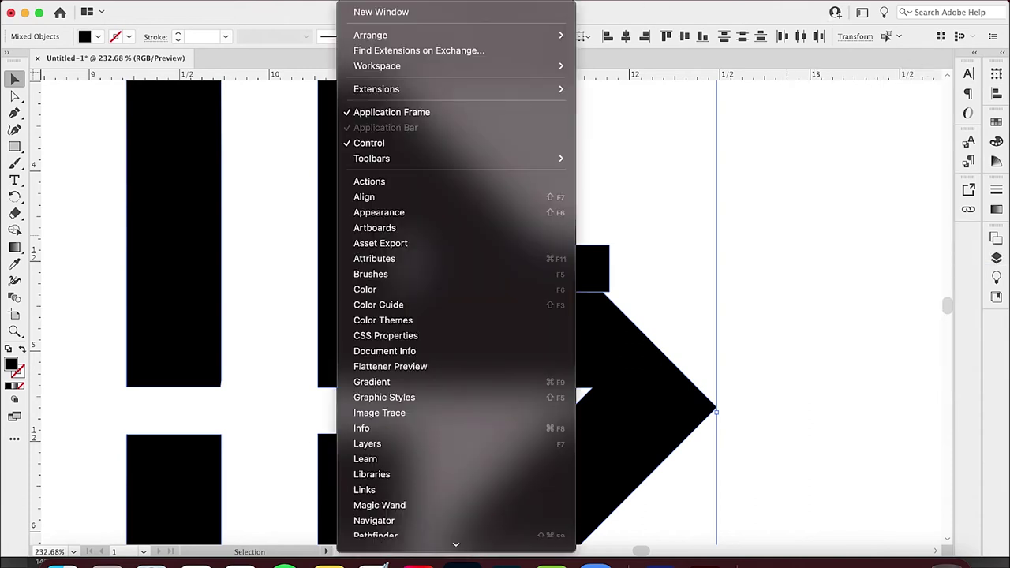
pyautogui.scroll(-5, 379, 395)
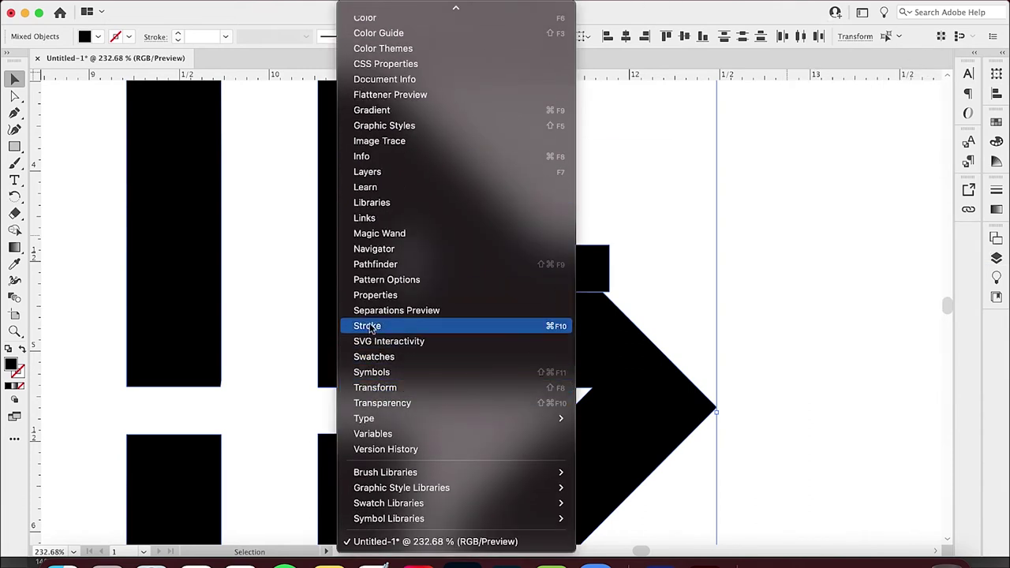
pyautogui.click(372, 267)
pyautogui.moveTo(920, 456); pyautogui.dragTo(764, 222)
# Subtract the rectangle from the S alone with Minus Front, undoing the subtraction that included the other letters
pyautogui.click(770, 272)
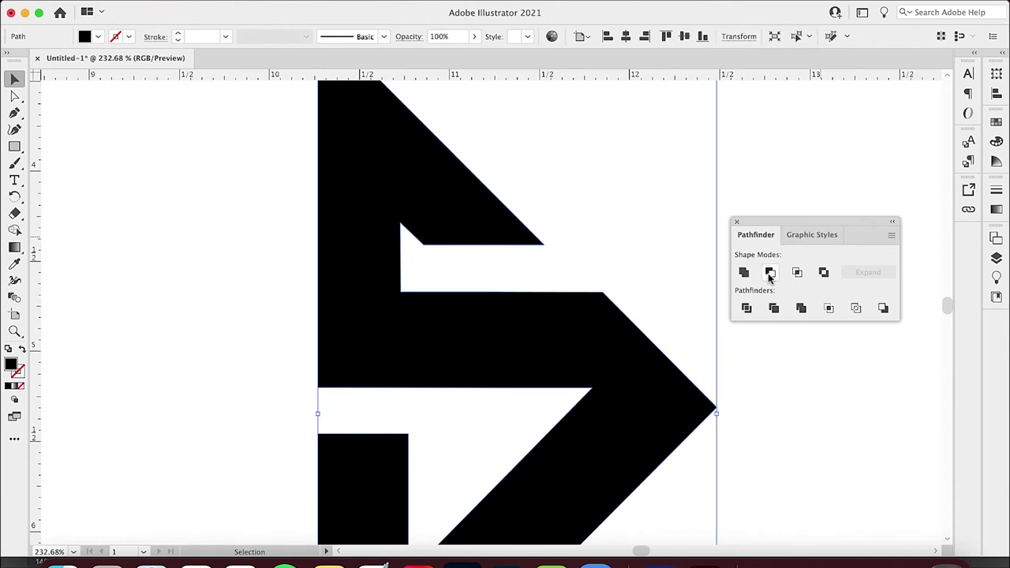
pyautogui.press('super+z')
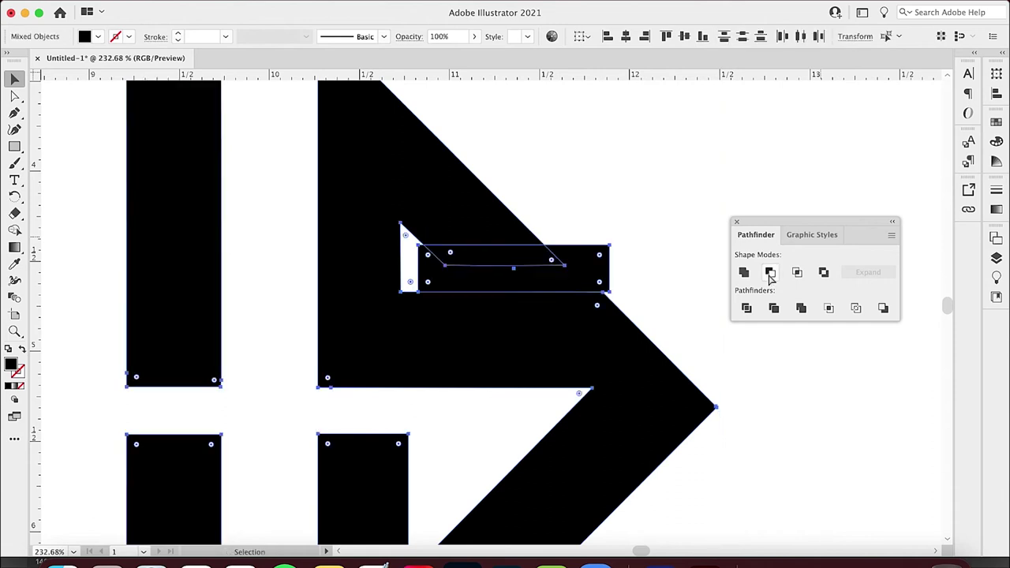
pyautogui.click(729, 174)
pyautogui.click(580, 256)
pyautogui.click(489, 207)
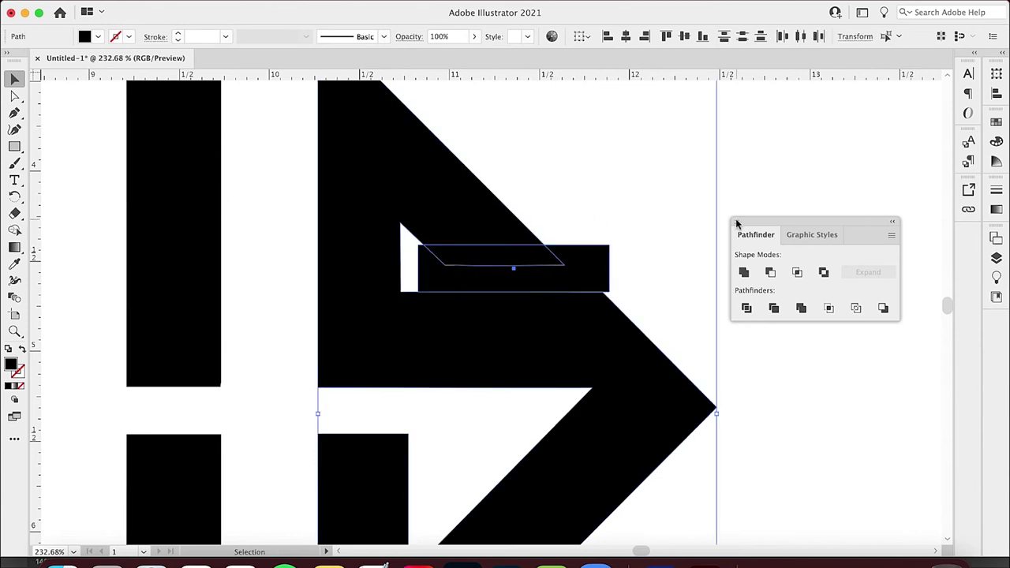
pyautogui.click(770, 272)
pyautogui.click(802, 167)
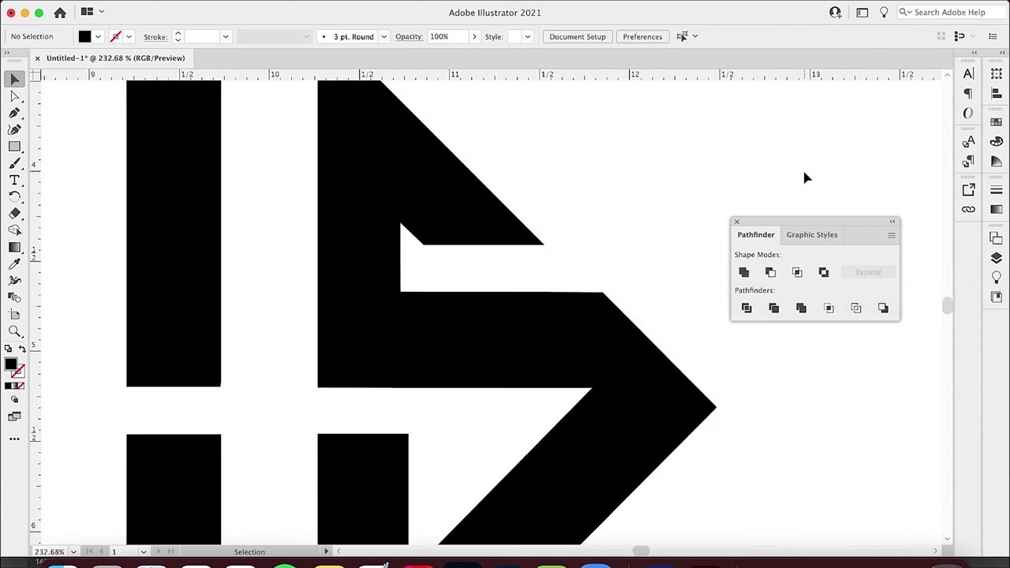
# Draw a black square about 6.7 in wide over the right half of the monogram and rotate it 45° into a diamond
pyautogui.press('super+minus')
pyautogui.press('super+minus')
pyautogui.press('super+minus')
pyautogui.press('super+minus')
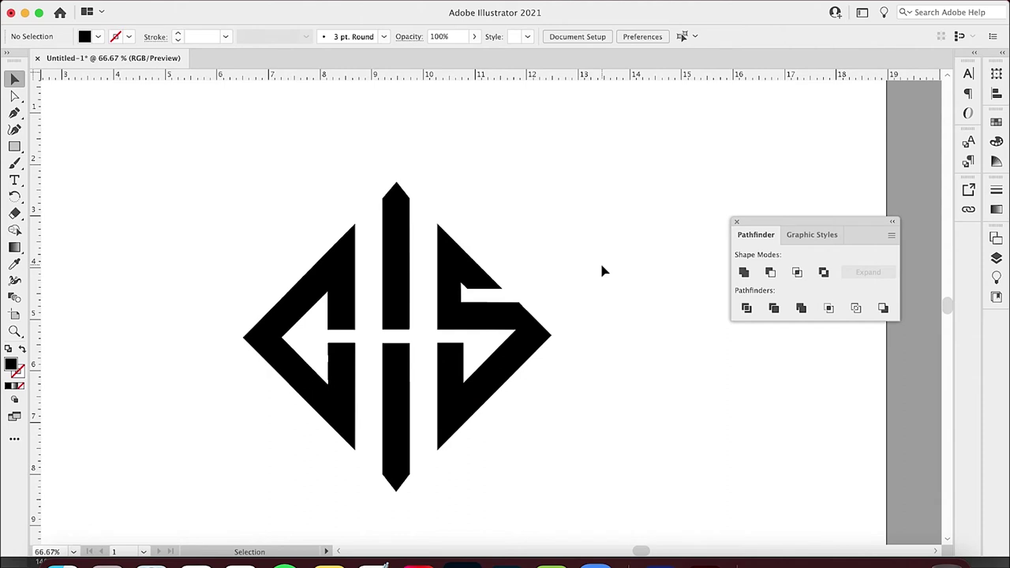
pyautogui.scroll(-3, 603, 271)
pyautogui.click(14, 147)
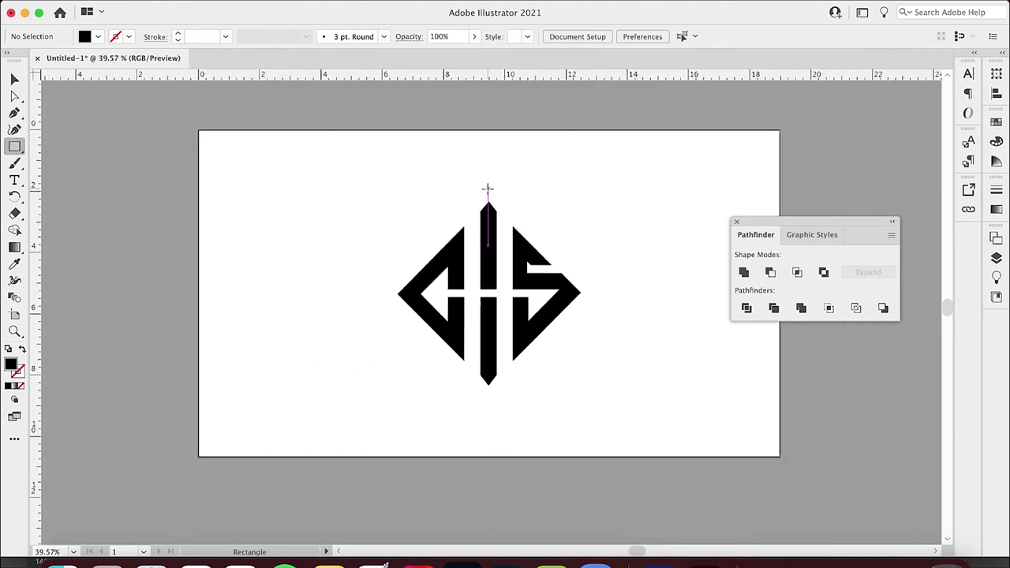
pyautogui.moveTo(489, 190); pyautogui.dragTo(695, 368)
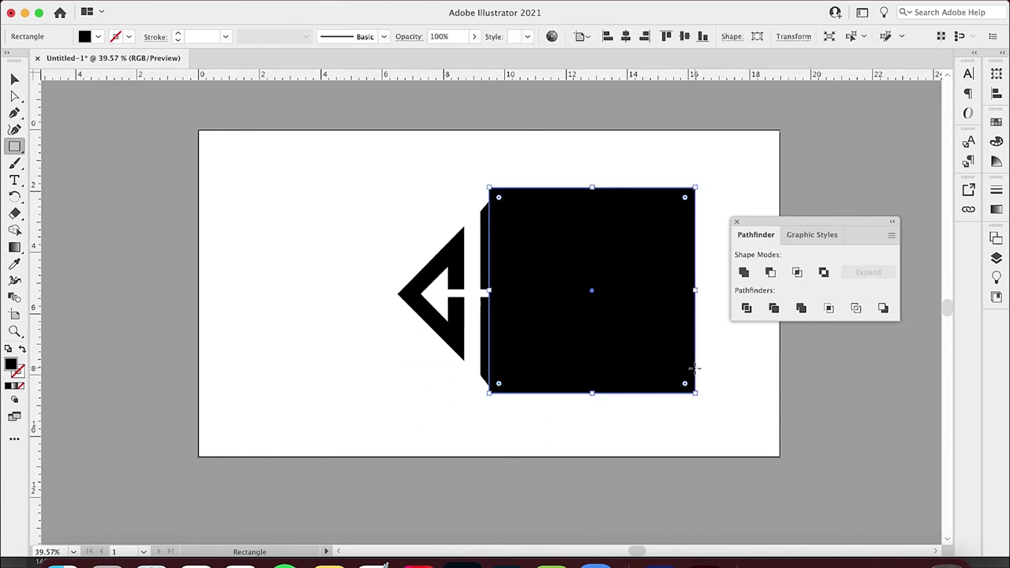
pyautogui.moveTo(698, 181); pyautogui.dragTo(603, 147)
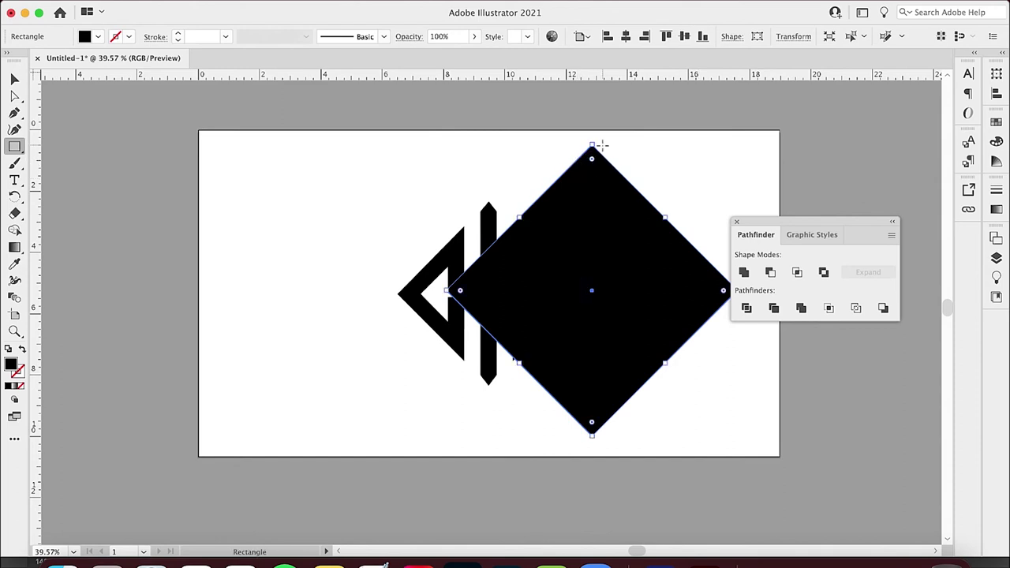
# Nudge the black diamond left until it sits behind the whole monogram
pyautogui.hotkey('shift', 'Left')
pyautogui.hotkey('shift', 'Left')
pyautogui.hotkey('shift', 'Left')
pyautogui.hotkey('shift', 'Left')
pyautogui.hotkey('shift', 'Left')
pyautogui.hotkey('shift', 'Left')
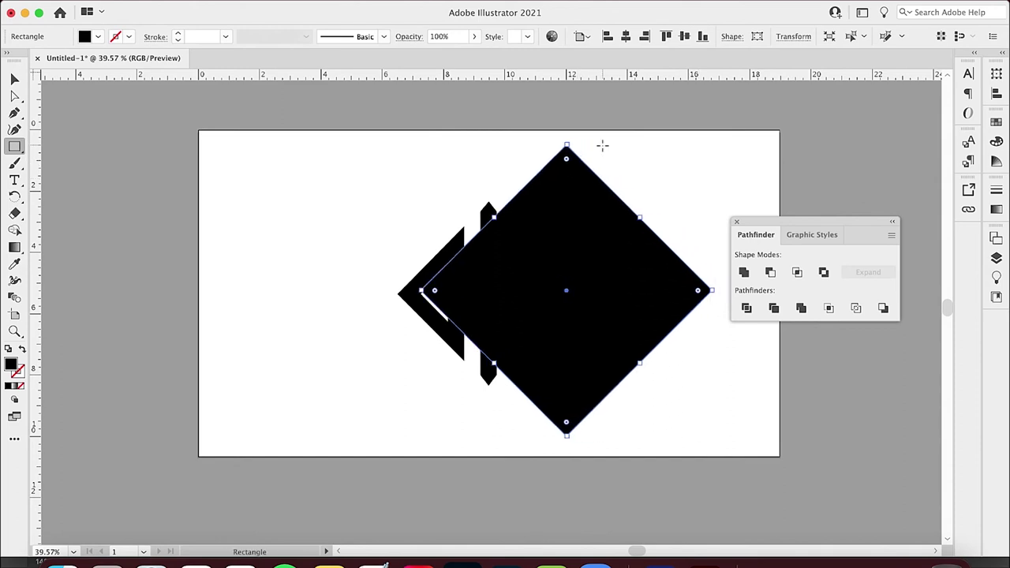
pyautogui.press('v')
pyautogui.hotkey('shift', 'Left')
pyautogui.hotkey('shift', 'Left')
pyautogui.hotkey('shift', 'Left')
pyautogui.hotkey('shift', 'Left')
pyautogui.hotkey('shift', 'Left')
pyautogui.hotkey('shift', 'Left')
pyautogui.hotkey('shift', 'Left')
pyautogui.hotkey('shift', 'Left')
pyautogui.hotkey('shift', 'Left')
pyautogui.hotkey('shift', 'Left')
pyautogui.hotkey('shift', 'Left')
pyautogui.hotkey('shift', 'Left')
pyautogui.hotkey('shift', 'Left')
pyautogui.hotkey('shift', 'Left')
pyautogui.hotkey('shift', 'Left')
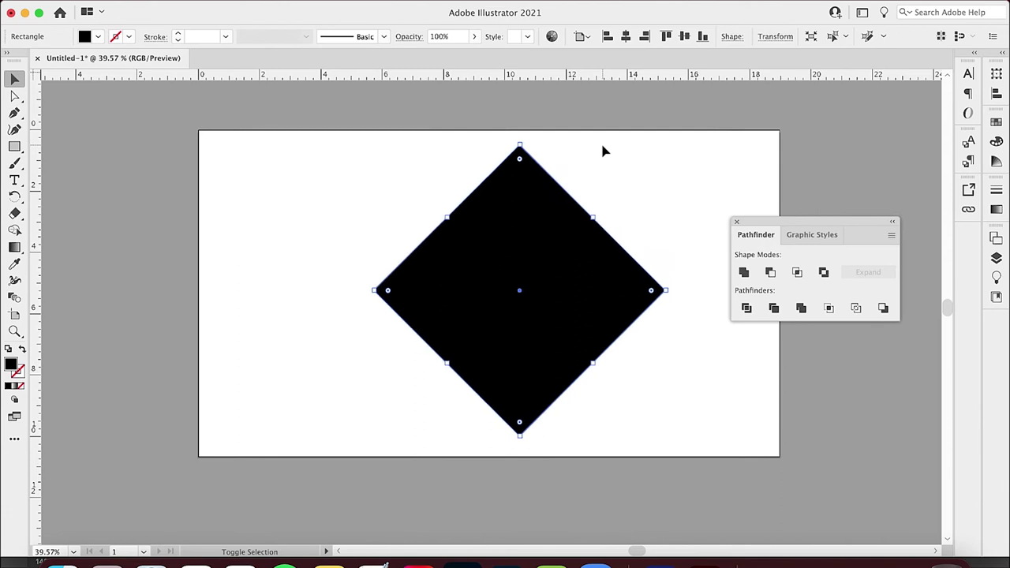
pyautogui.press('a')
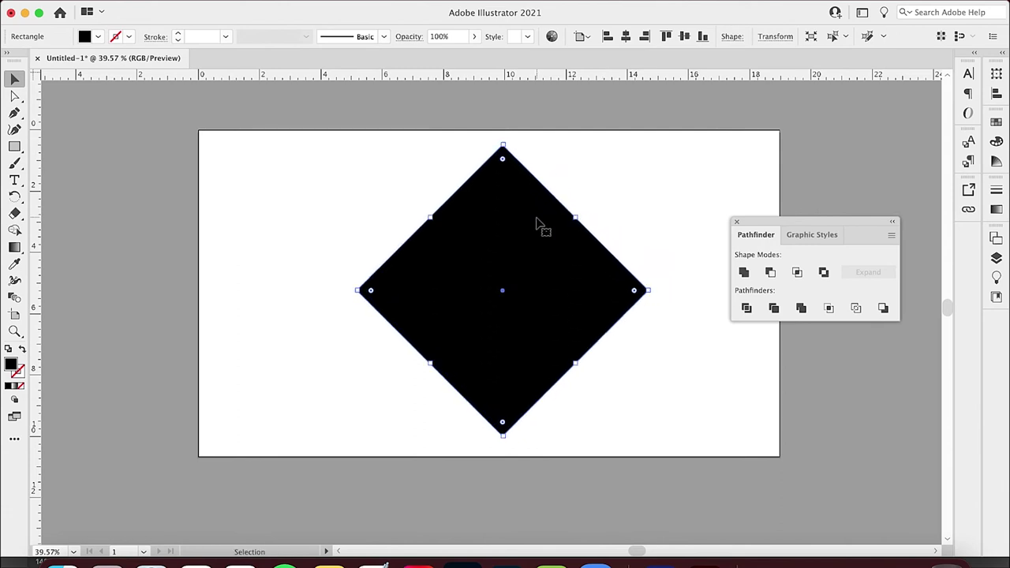
# Select only the monogram letters without the diamond and fill them white by sampling the artboard with the Eyedropper
pyautogui.click(372, 158)
pyautogui.moveTo(354, 139); pyautogui.dragTo(663, 390)
pyautogui.keyDown('shift'); pyautogui.click(619, 286); pyautogui.keyUp('shift')
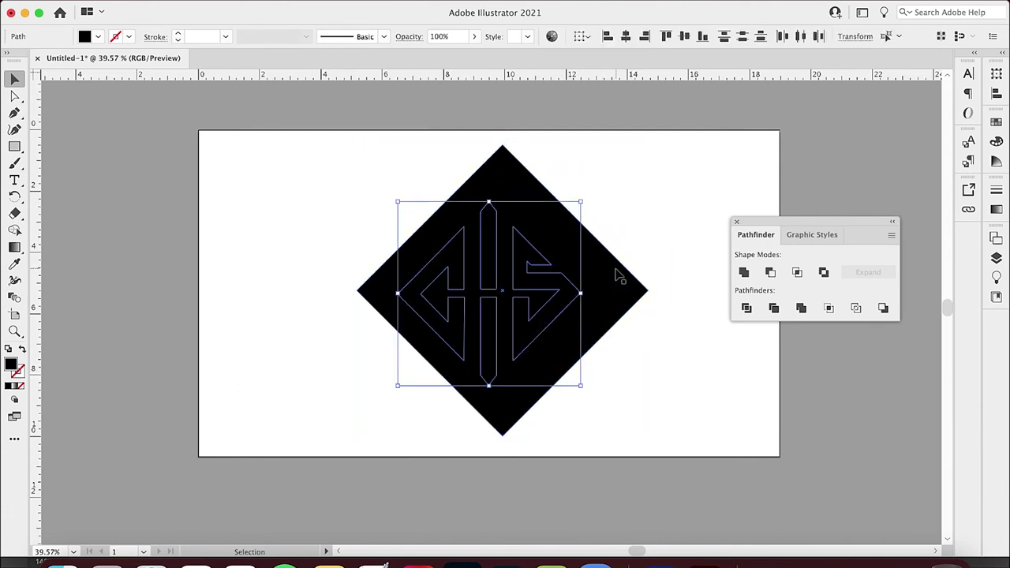
pyautogui.click(15, 263)
pyautogui.click(236, 177)
pyautogui.press('v')
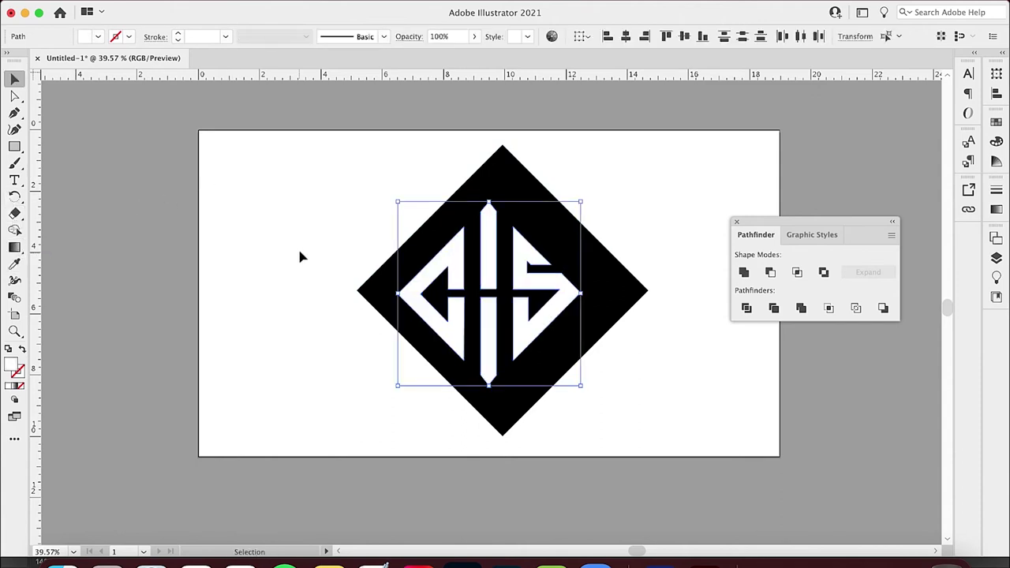
# Scale the black diamond down from both side corners to about 7.5 in wide, leaving an even border around the letters
pyautogui.click(607, 249)
pyautogui.moveTo(647, 291); pyautogui.dragTo(606, 291)
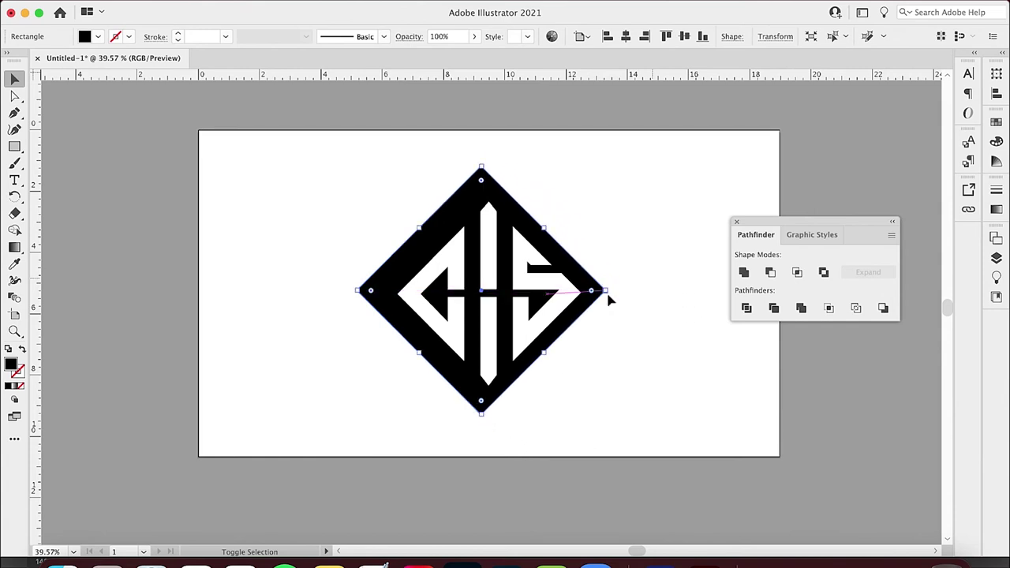
pyautogui.moveTo(357, 291)
pyautogui.mouseDown()
pyautogui.moveTo(388, 291)
pyautogui.moveTo(375, 290)
pyautogui.mouseUp()
# Select the white letters without the diamond and group them
pyautogui.moveTo(383, 152); pyautogui.dragTo(581, 326)
pyautogui.keyDown('shift'); pyautogui.click(579, 267); pyautogui.keyUp('shift')
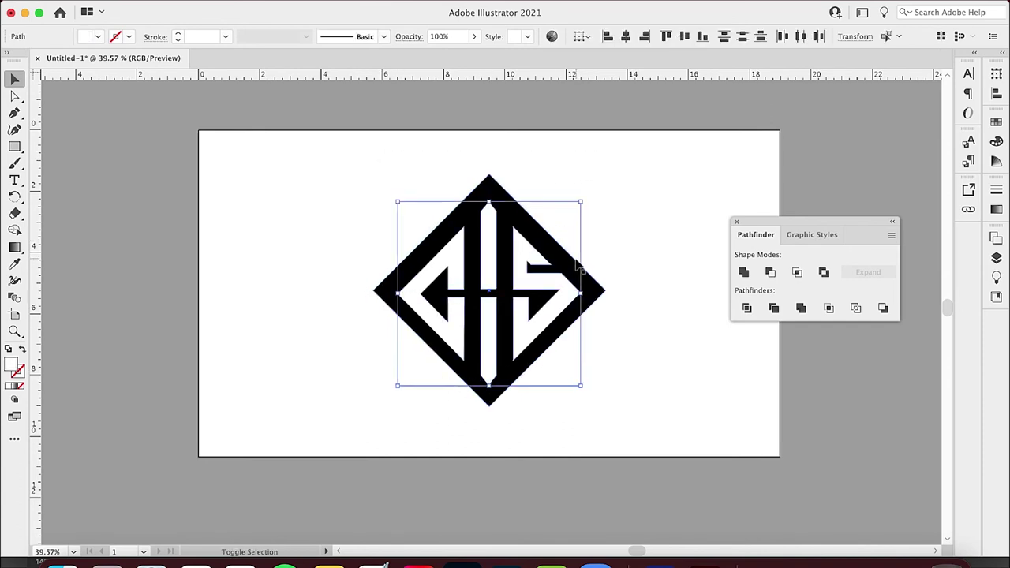
pyautogui.press('super+g')
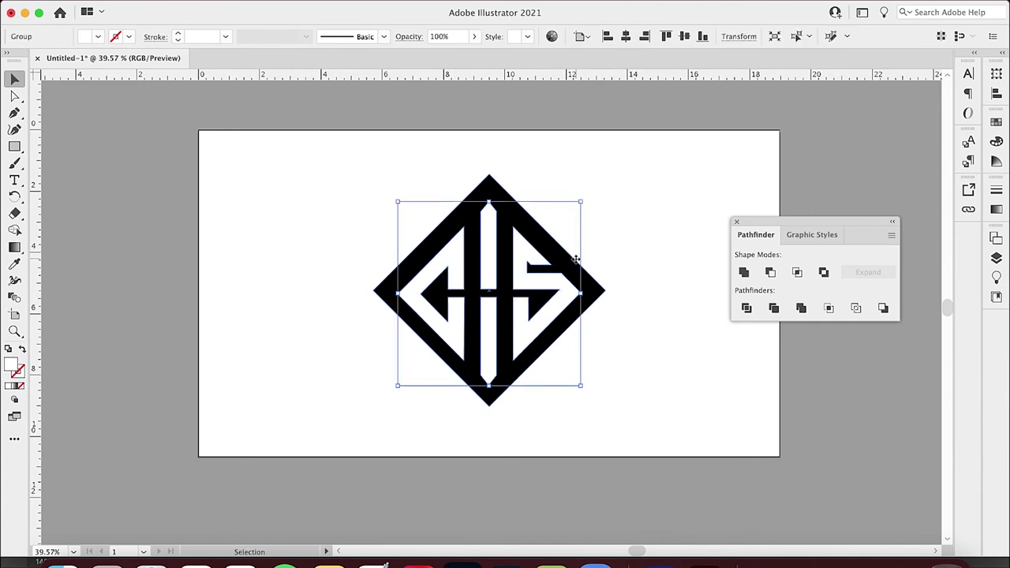
# Align the letter group and the diamond to each other's horizontal and vertical centers and deselect them
pyautogui.click(627, 238)
pyautogui.moveTo(577, 196); pyautogui.dragTo(371, 409)
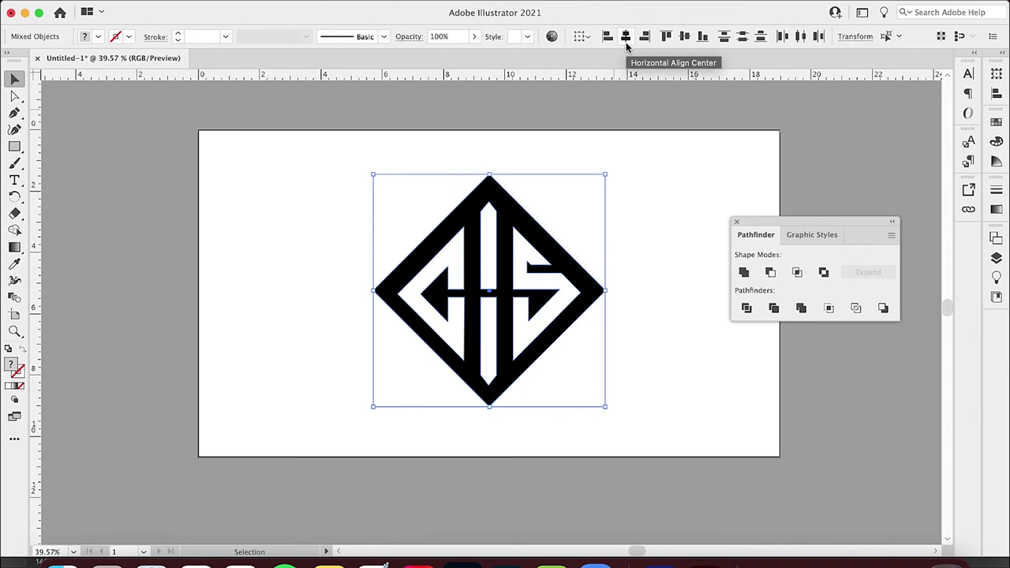
pyautogui.click(627, 41)
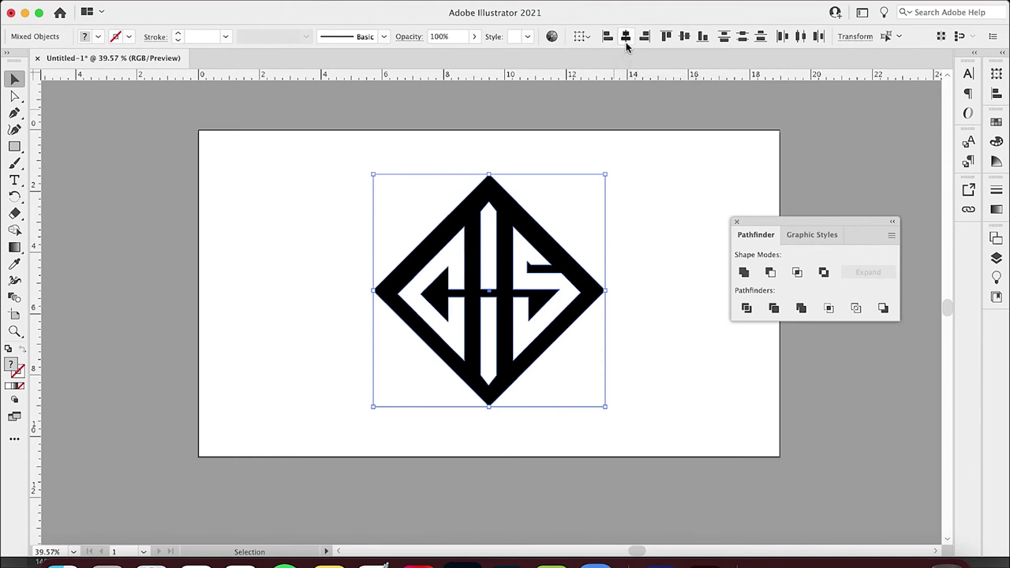
pyautogui.click(686, 37)
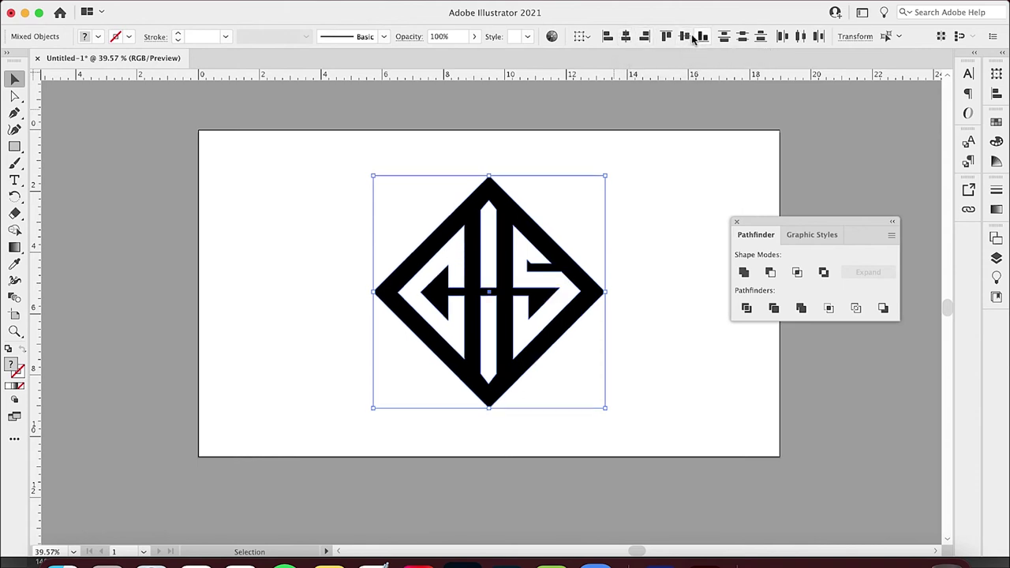
pyautogui.click(745, 40)
pyautogui.click(624, 215)
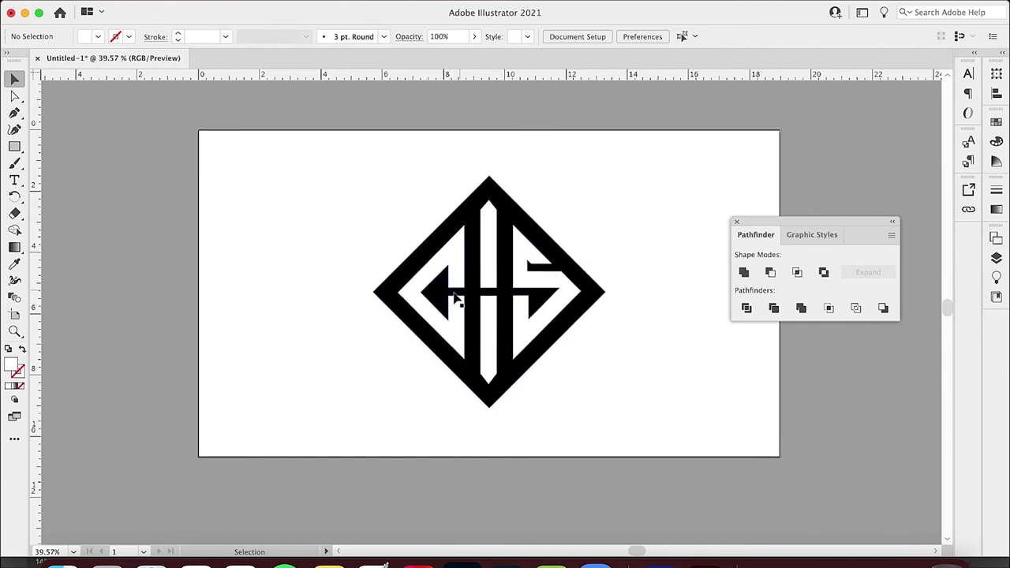
# Shift the G's lower inner corner anchor left with Direct Selection to turn the edge below the crossbar into a slant
pyautogui.scroll(3, 483, 296)
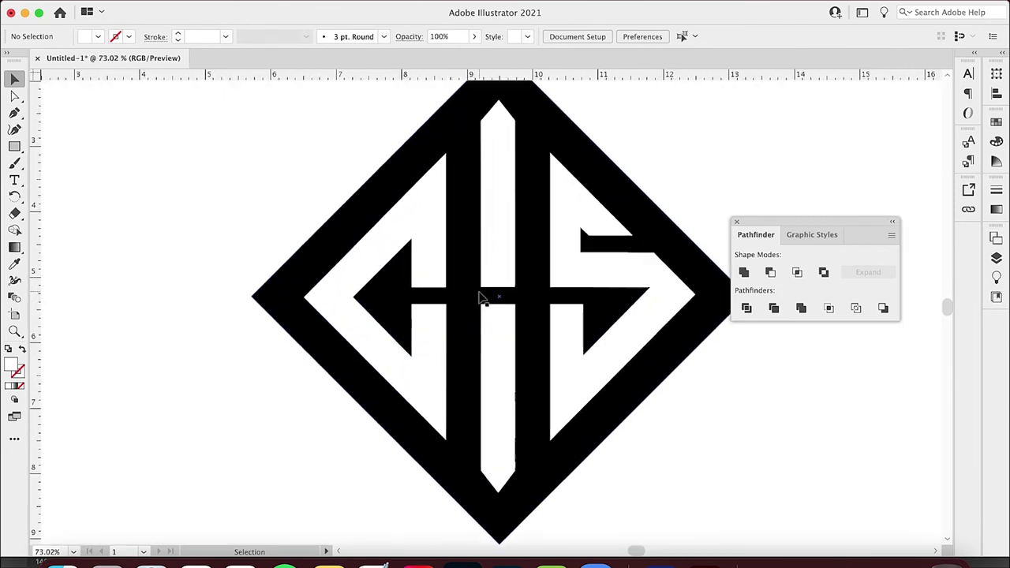
pyautogui.scroll(3, 483, 298)
pyautogui.scroll(-2, 483, 299)
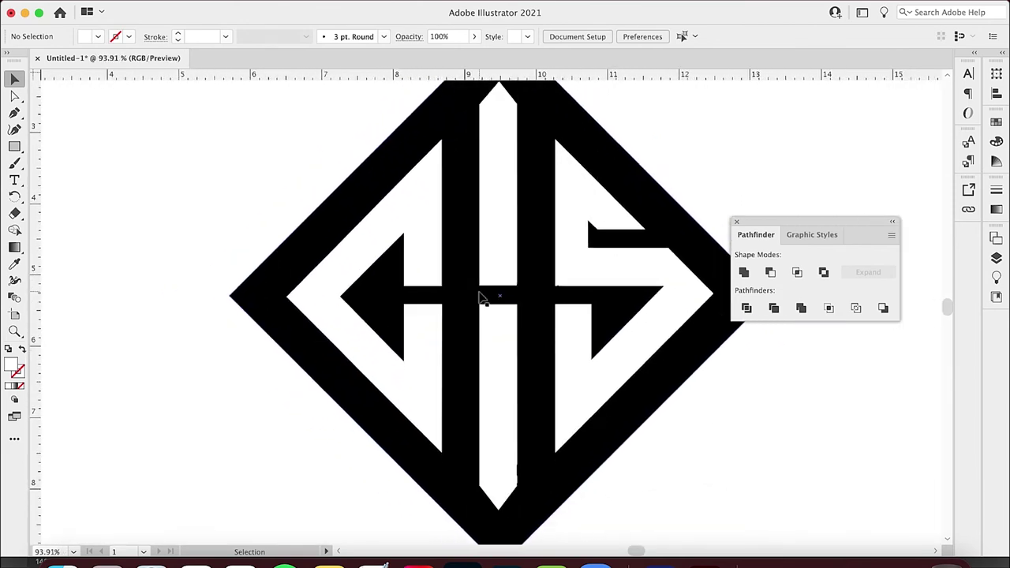
pyautogui.click(14, 96)
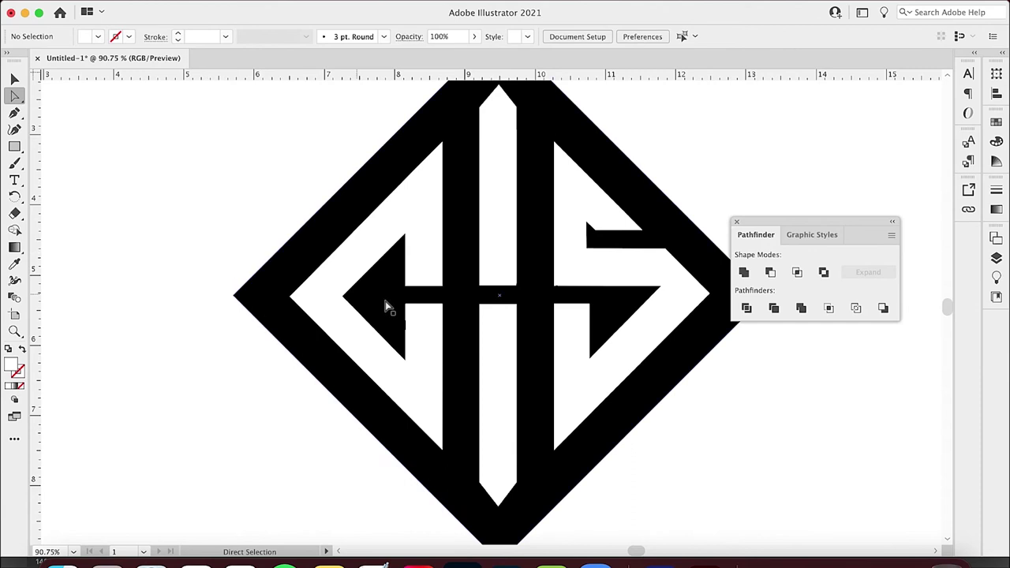
pyautogui.click(413, 311)
pyautogui.hotkey('shift', 'Left')
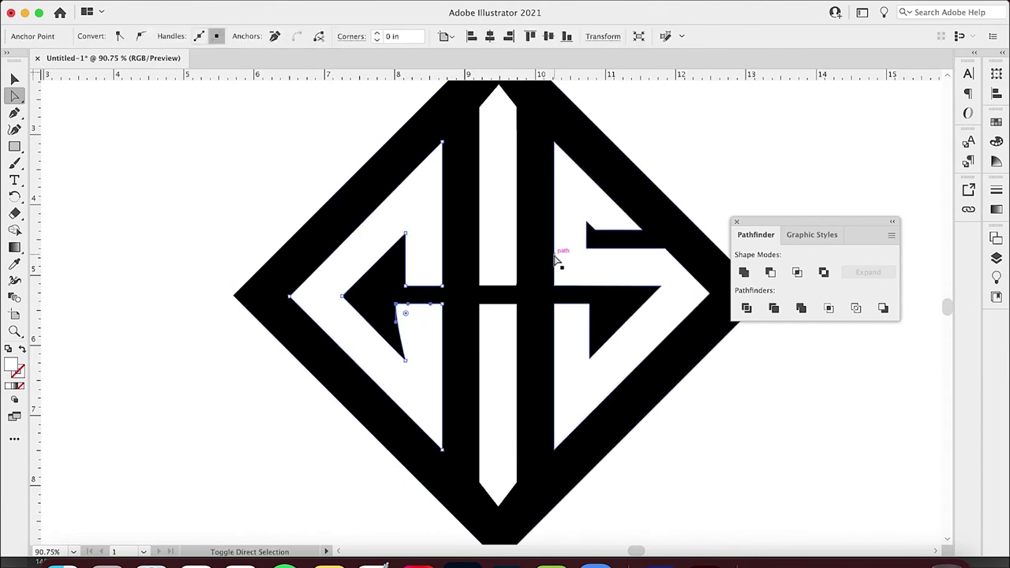
pyautogui.hotkey('shift', 'Left')
pyautogui.moveTo(395, 312); pyautogui.dragTo(387, 310)
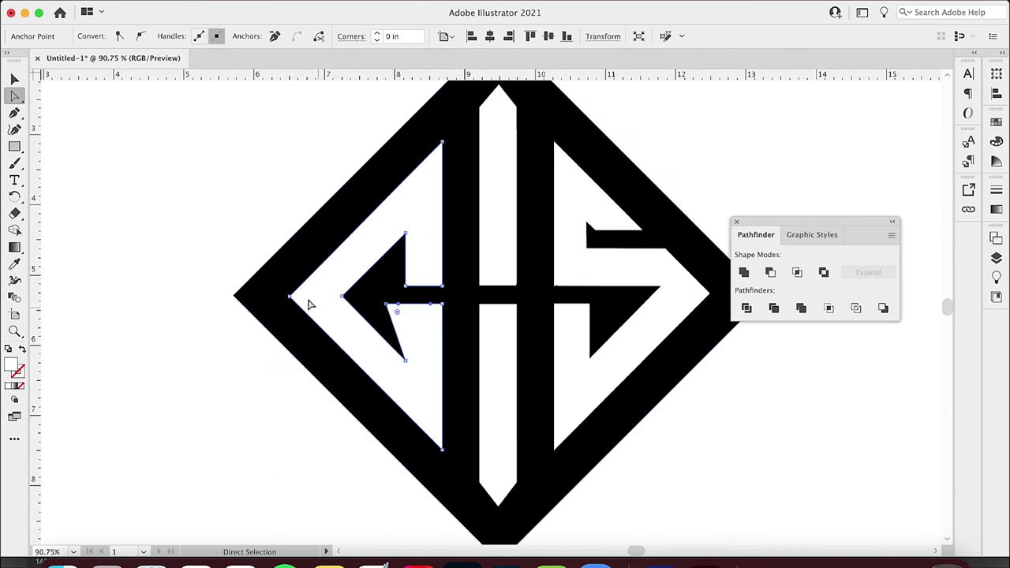
# Add an anchor point partway along the G's slanted edge and move it outward, roughly in line with the vertical inner edge
pyautogui.click(14, 113)
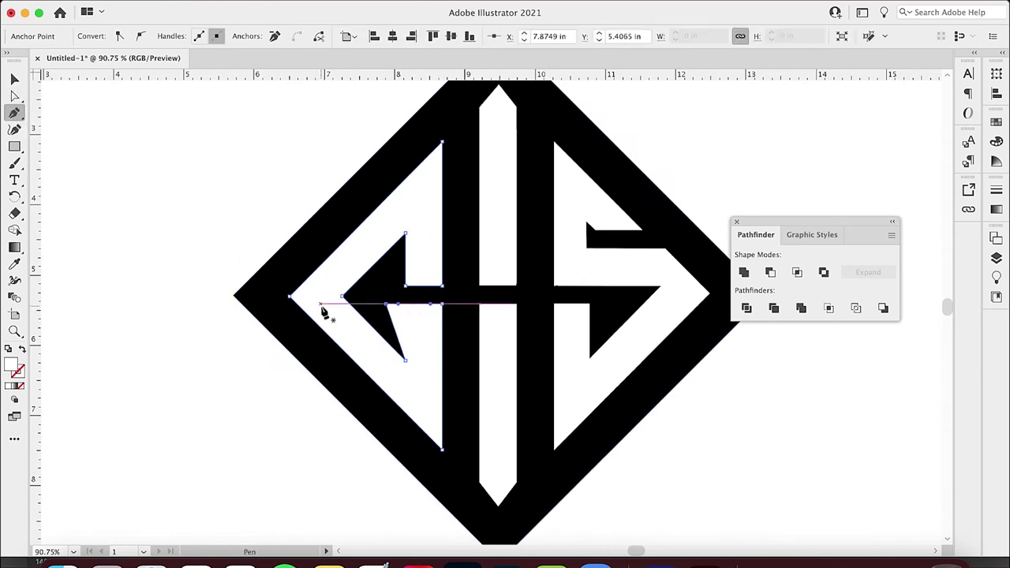
pyautogui.click(393, 325)
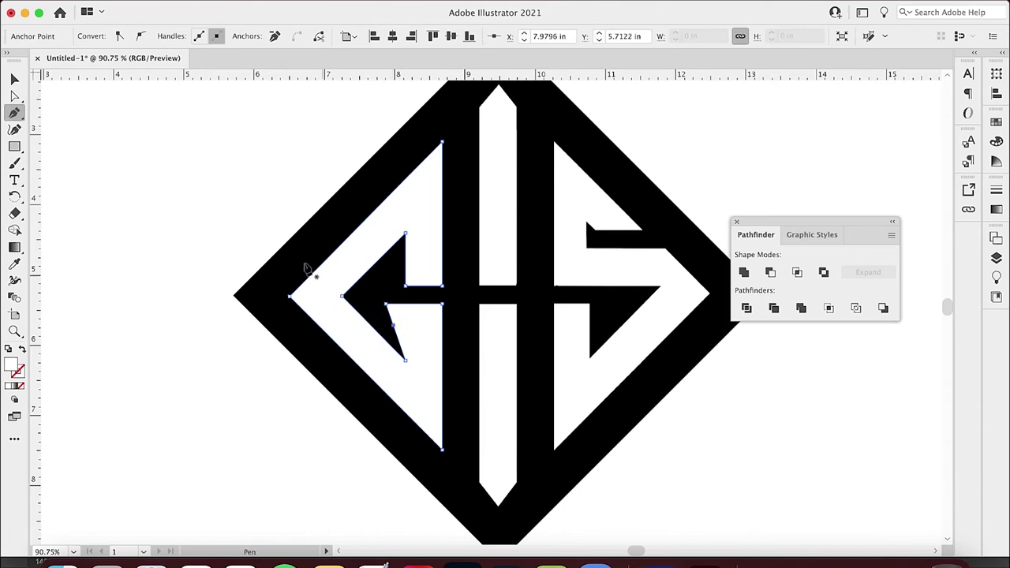
pyautogui.click(17, 97)
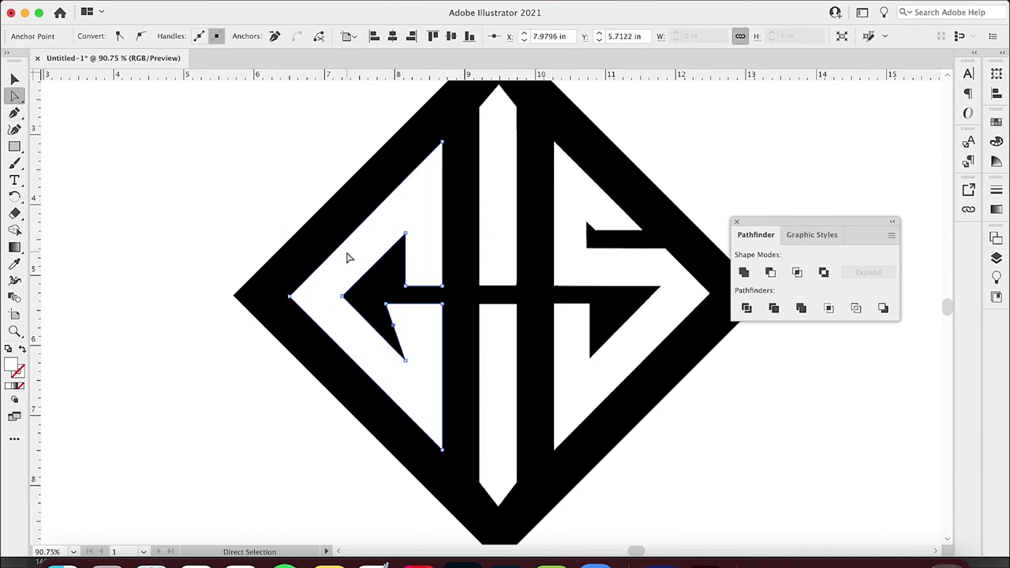
pyautogui.moveTo(394, 327)
pyautogui.mouseDown()
pyautogui.moveTo(406, 338)
pyautogui.moveTo(407, 320)
pyautogui.mouseUp()
pyautogui.scroll(6, 407, 321)
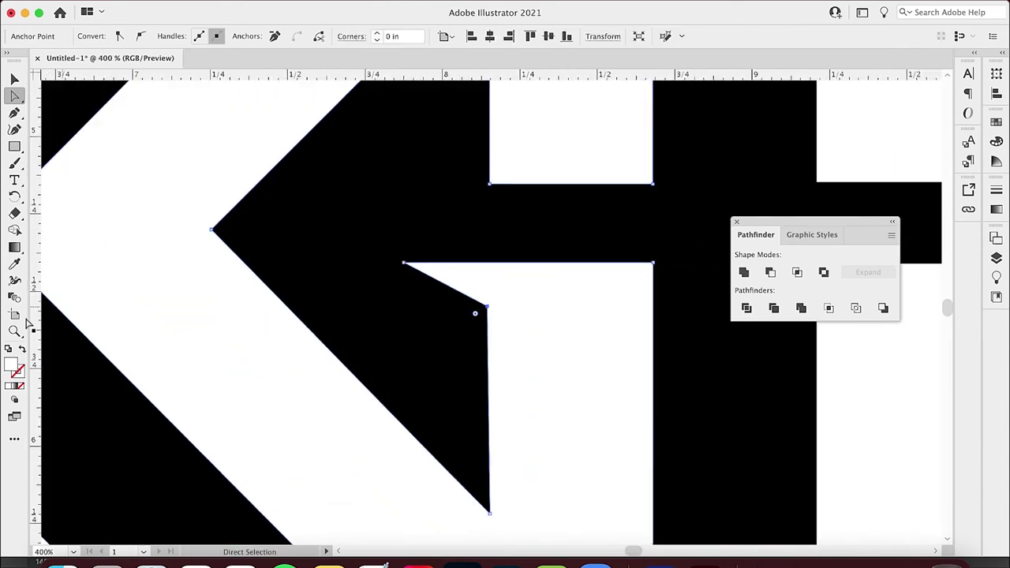
# Place a vertical guide on the G's inner edge and align the added spur anchor to it, slightly lower than before
pyautogui.press('super+semicolon')
pyautogui.press('super+semicolon')
pyautogui.moveTo(36, 324); pyautogui.dragTo(491, 337)
pyautogui.click(466, 328)
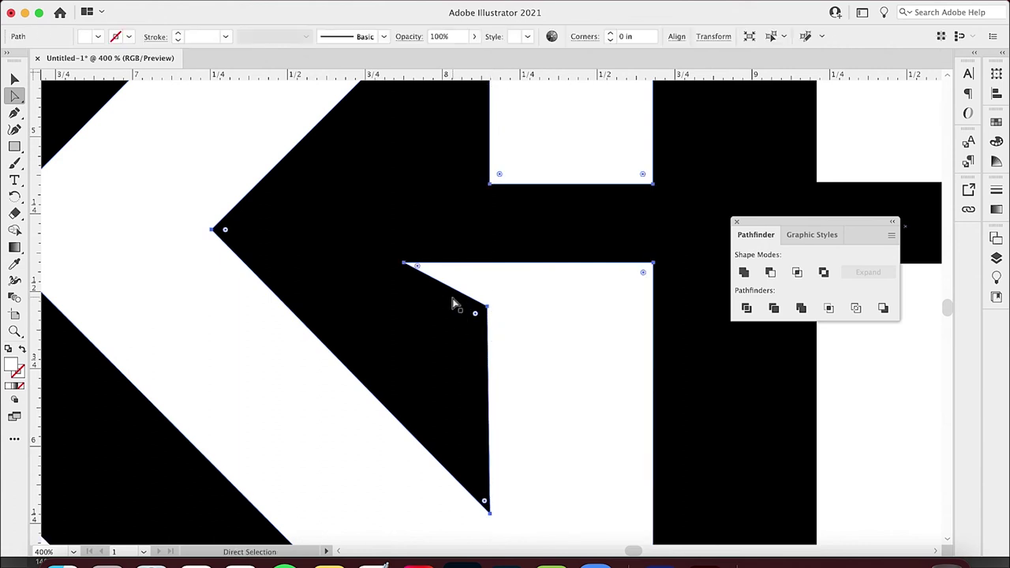
pyautogui.scroll(3, 446, 320)
pyautogui.moveTo(446, 227); pyautogui.dragTo(533, 220)
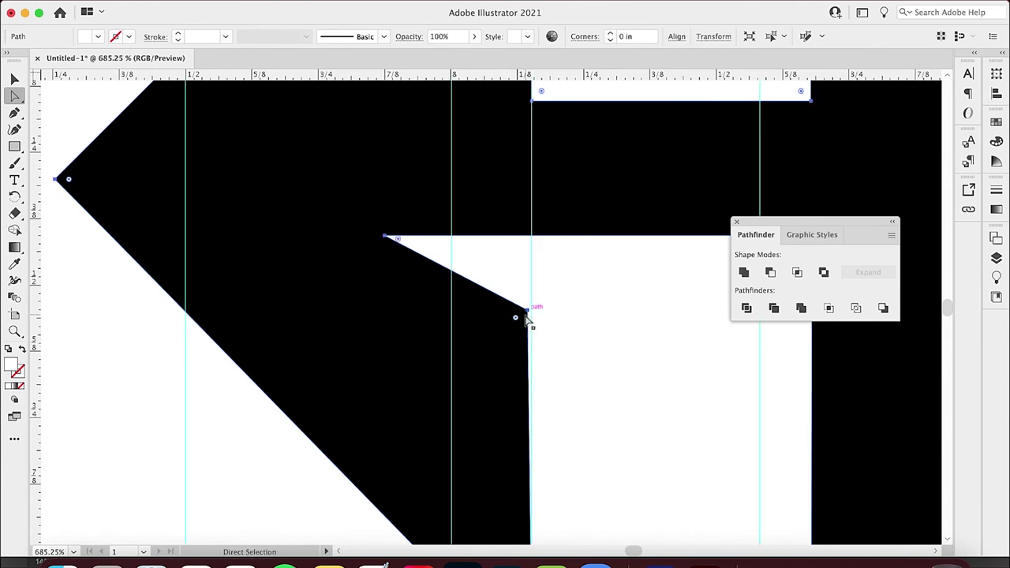
pyautogui.scroll(1, 527, 316)
pyautogui.moveTo(533, 317); pyautogui.dragTo(536, 380)
# Hide the guides and deselect the G path
pyautogui.press('super+minus')
pyautogui.press('super+minus')
pyautogui.press('super+minus')
pyautogui.press('super+minus')
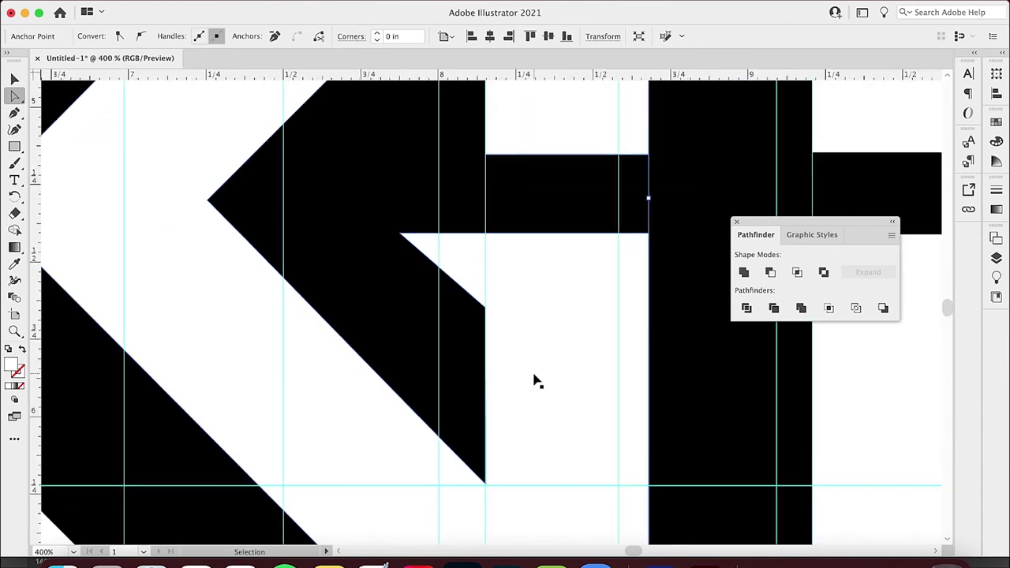
pyautogui.press('super')
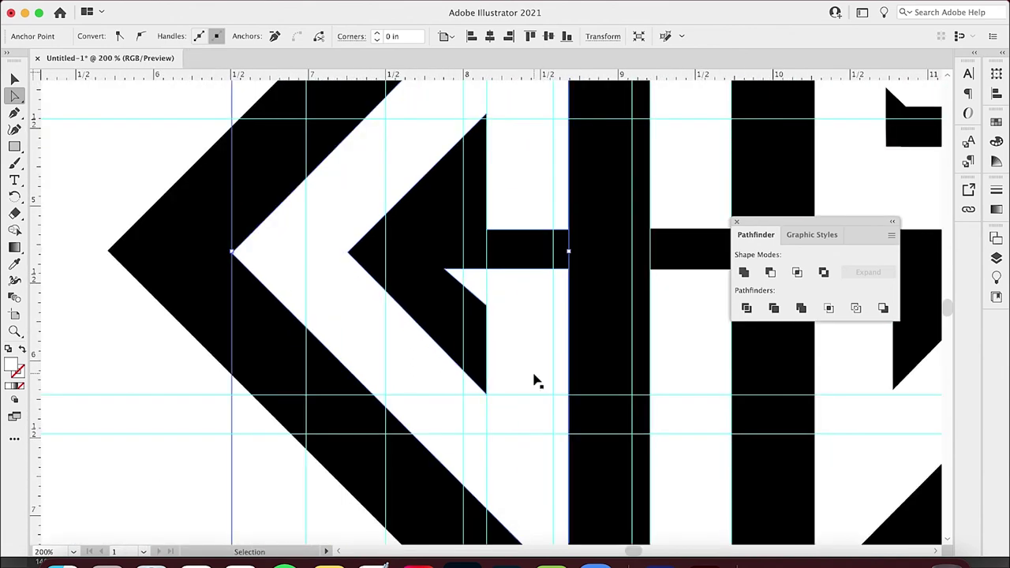
pyautogui.press('super+semicolon')
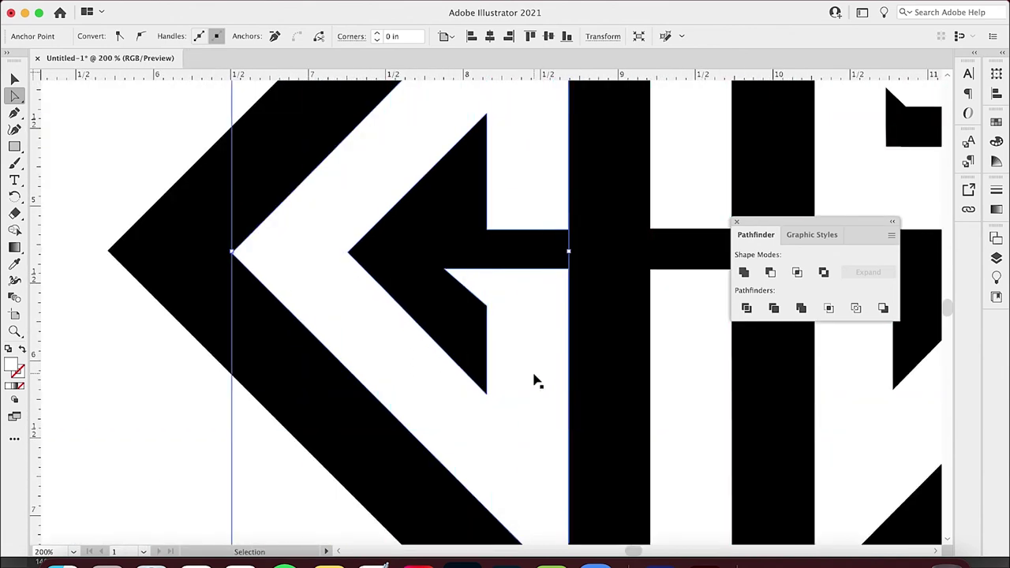
pyautogui.keyDown('super'); pyautogui.click(361, 203); pyautogui.keyUp('super')
pyautogui.press('super+minus')
pyautogui.press('super+minus')
pyautogui.press('super+minus')
pyautogui.keyDown('super'); pyautogui.click(361, 202); pyautogui.keyUp('super')
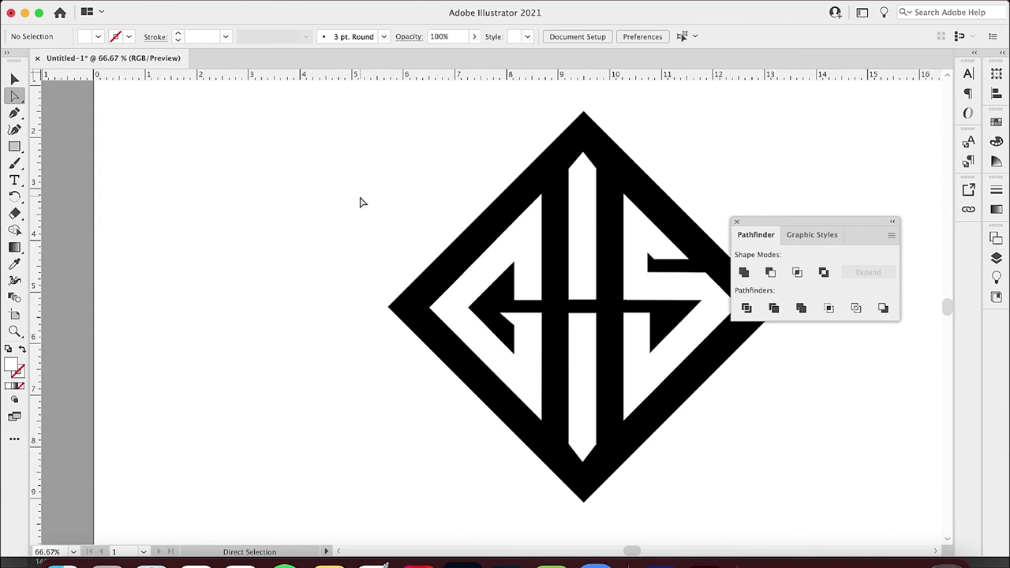
# Collapse the floating Pathfinder panel and leave the logo deselected
pyautogui.press('v')
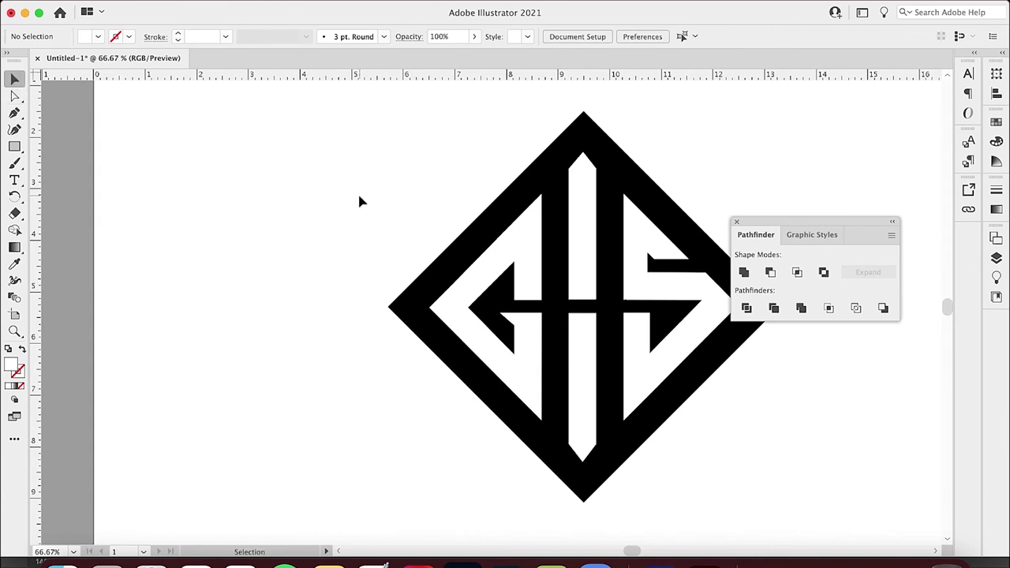
pyautogui.moveTo(325, 154); pyautogui.dragTo(802, 440)
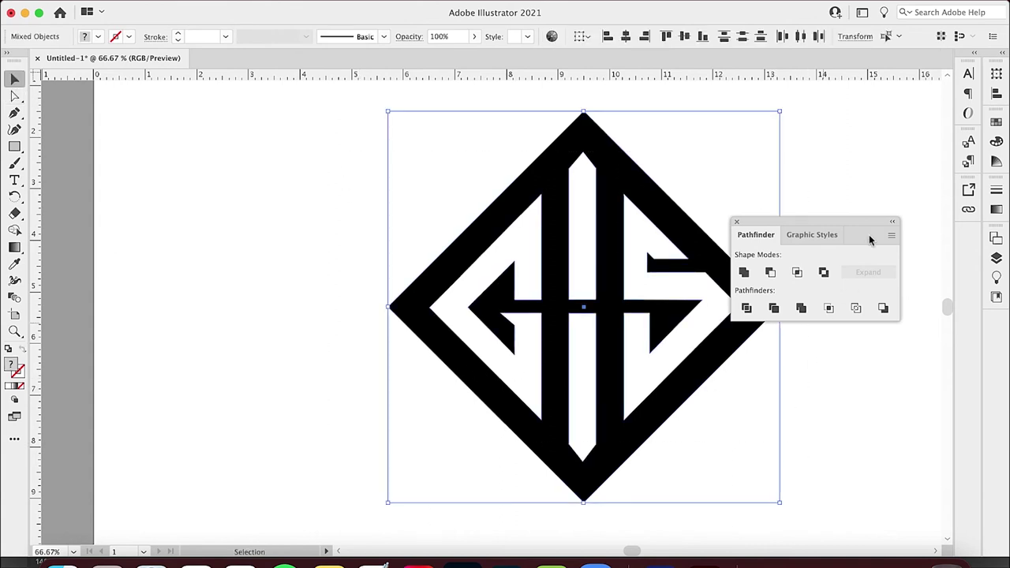
pyautogui.click(893, 224)
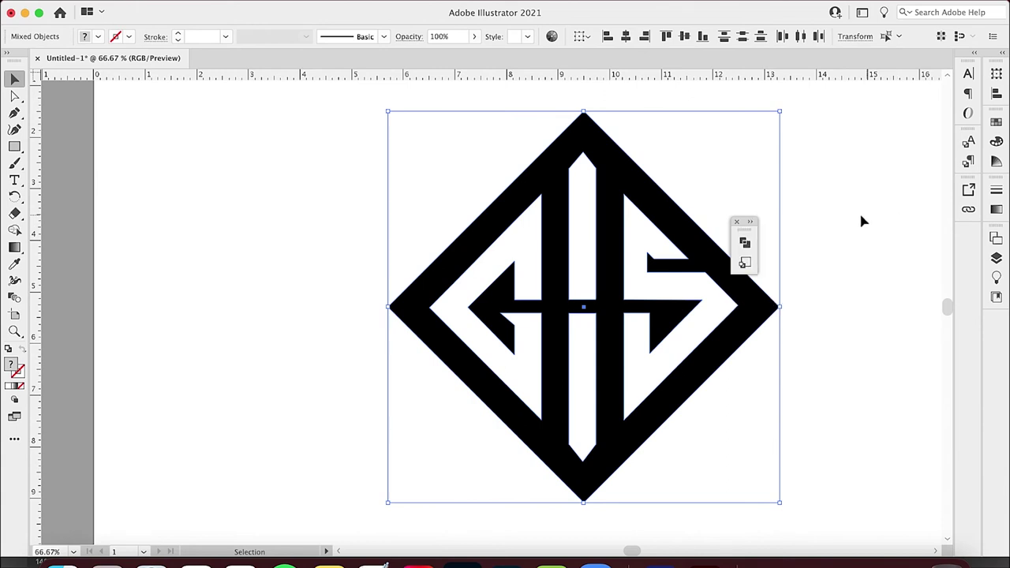
pyautogui.click(857, 215)
# Scale the whole diamond logo down to about 3.5 in wide and move it toward the artboard's left side
pyautogui.press('super+minus')
pyautogui.press('super+minus')
pyautogui.moveTo(428, 207); pyautogui.dragTo(632, 406)
pyautogui.moveTo(636, 207); pyautogui.dragTo(538, 262)
pyautogui.moveTo(519, 354); pyautogui.dragTo(422, 302)
pyautogui.click(524, 276)
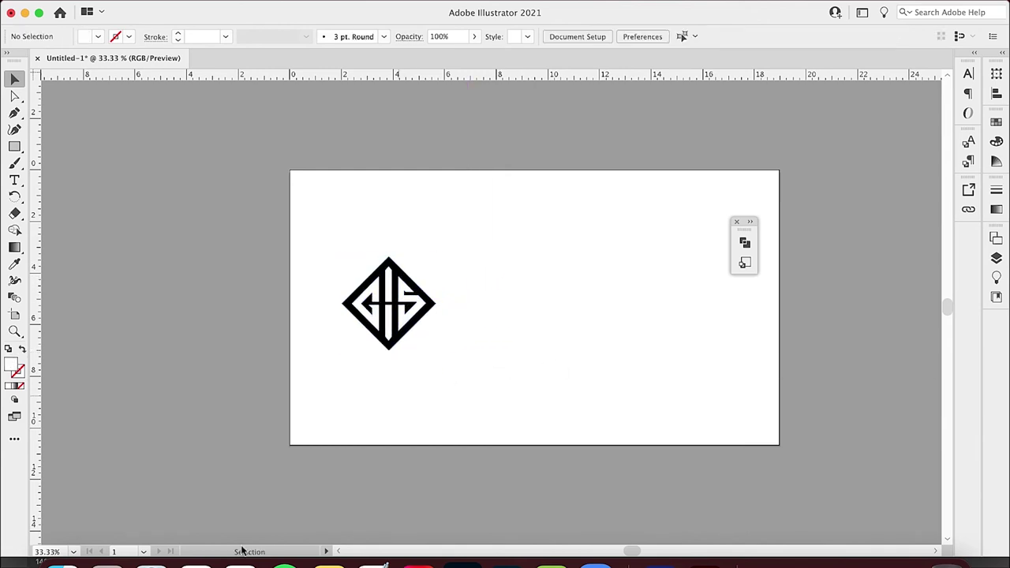
# Switch to the browser and open gotinjury.net in a new tab
pyautogui.click(196, 562)
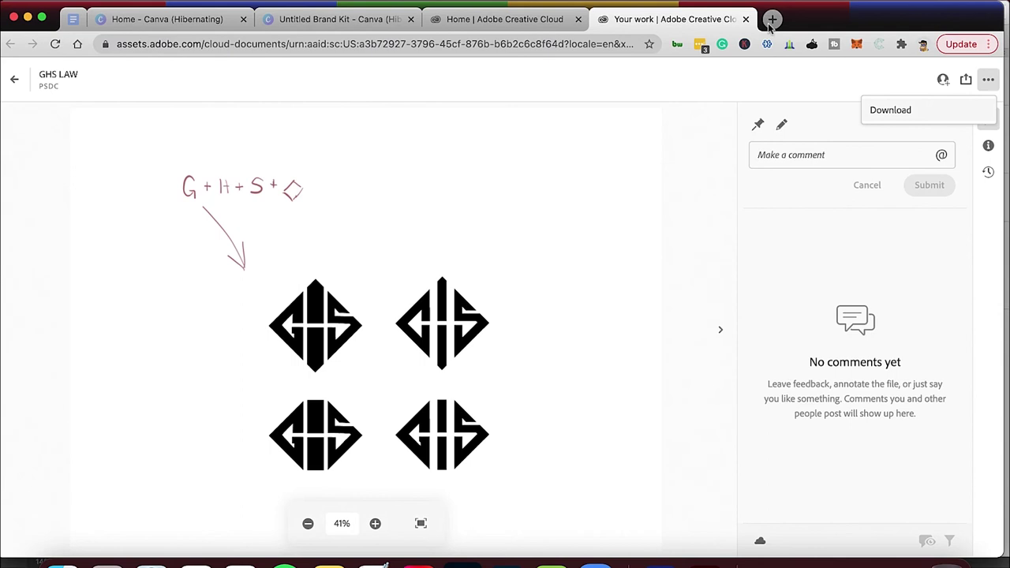
pyautogui.click(771, 17)
pyautogui.write('goti')
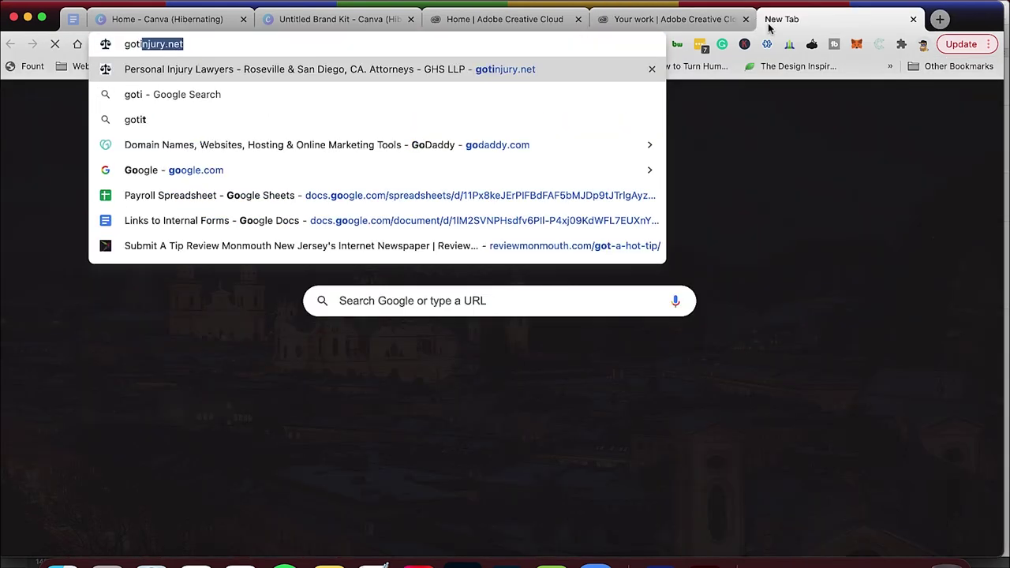
pyautogui.press('Return')
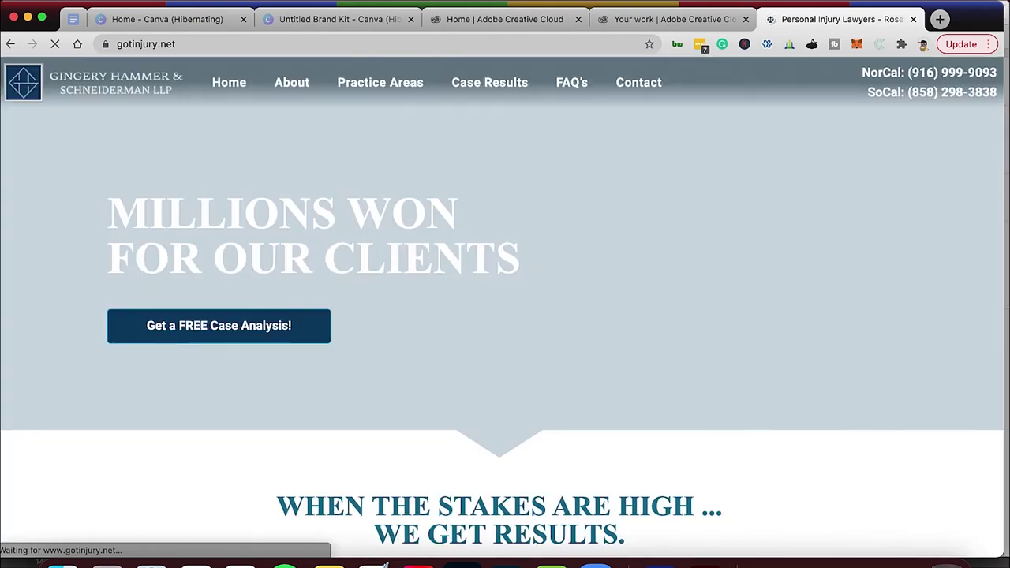
# Copy the website's header logo image, paste it into the Illustrator document and move it below and beside the diamond
pyautogui.rightClick(88, 82)
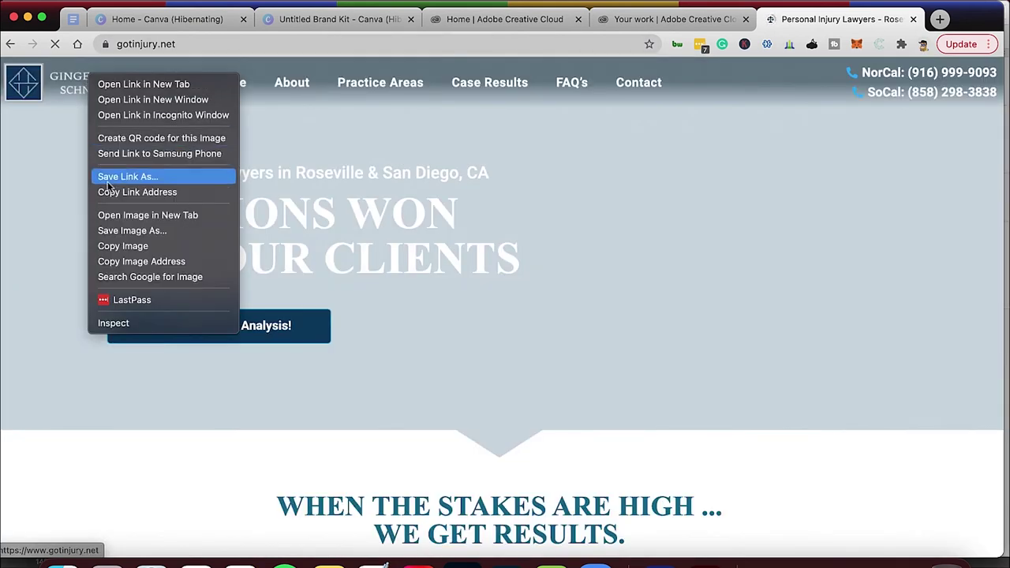
pyautogui.click(155, 245)
pyautogui.click(705, 563)
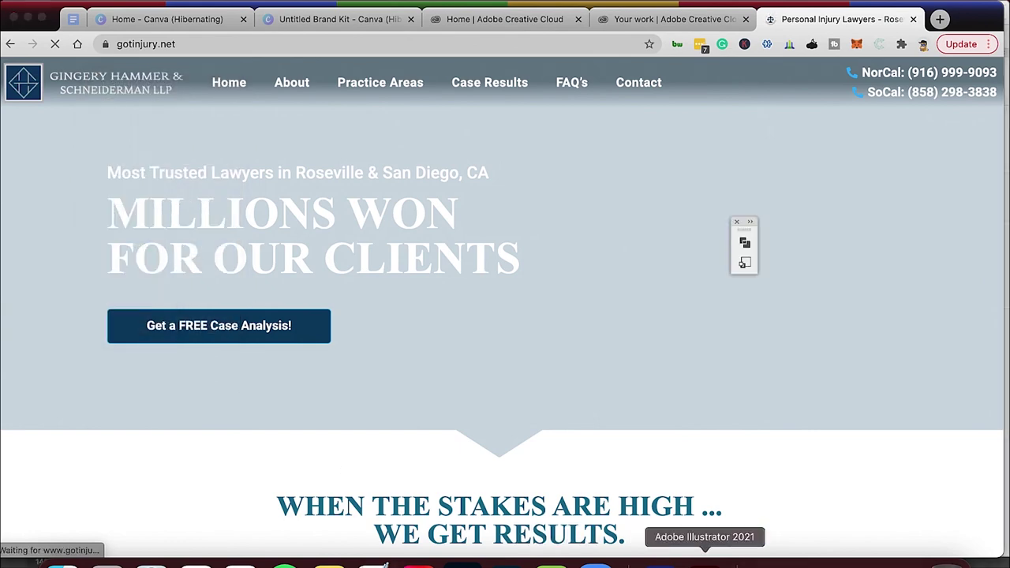
pyautogui.press('super+v')
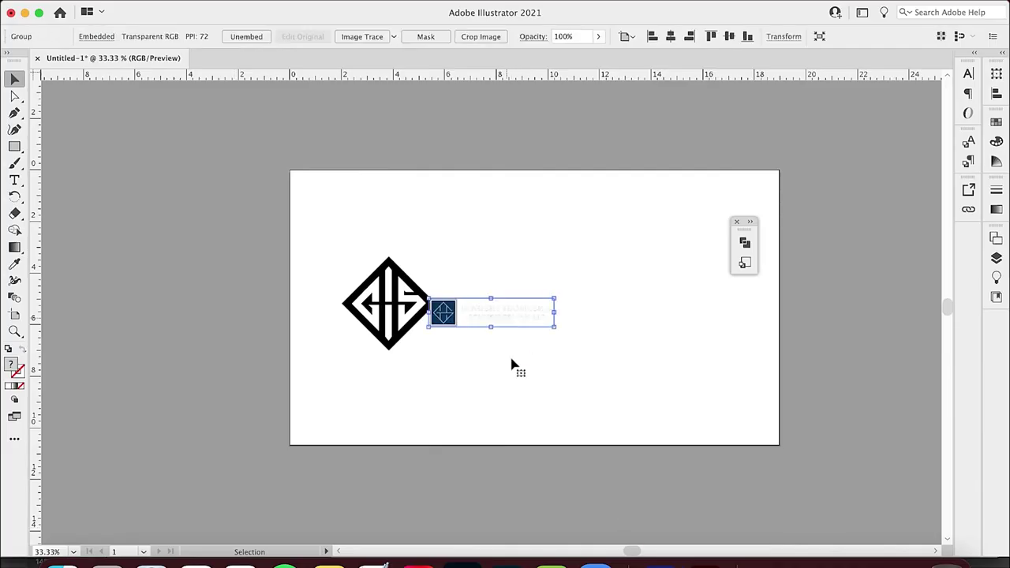
pyautogui.moveTo(504, 324); pyautogui.dragTo(510, 390)
# Draw a rectangle about 6.4 by 2 in behind the pasted logo and fill it black by sampling the diamond
pyautogui.click(14, 149)
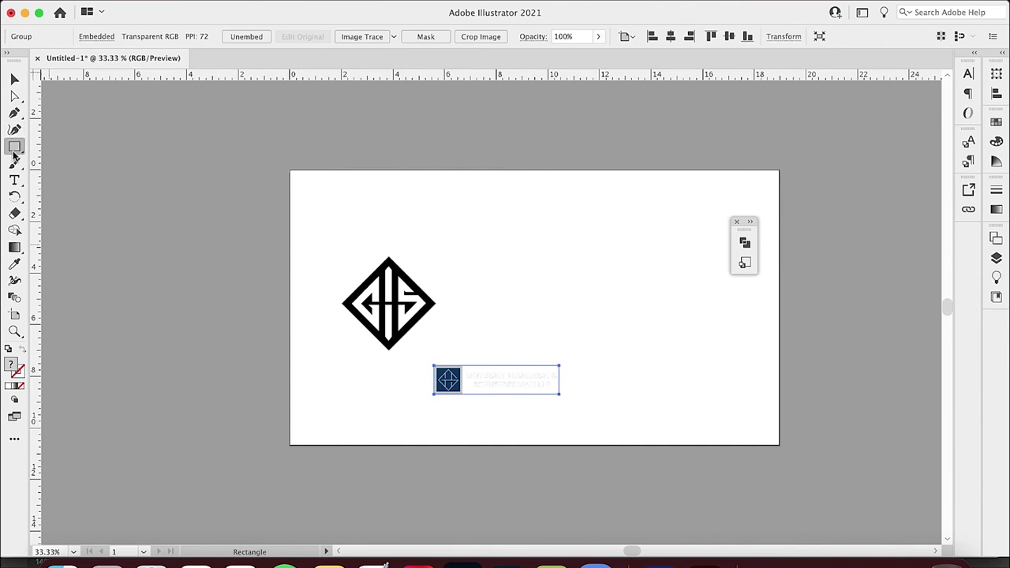
pyautogui.moveTo(420, 358); pyautogui.dragTo(585, 410)
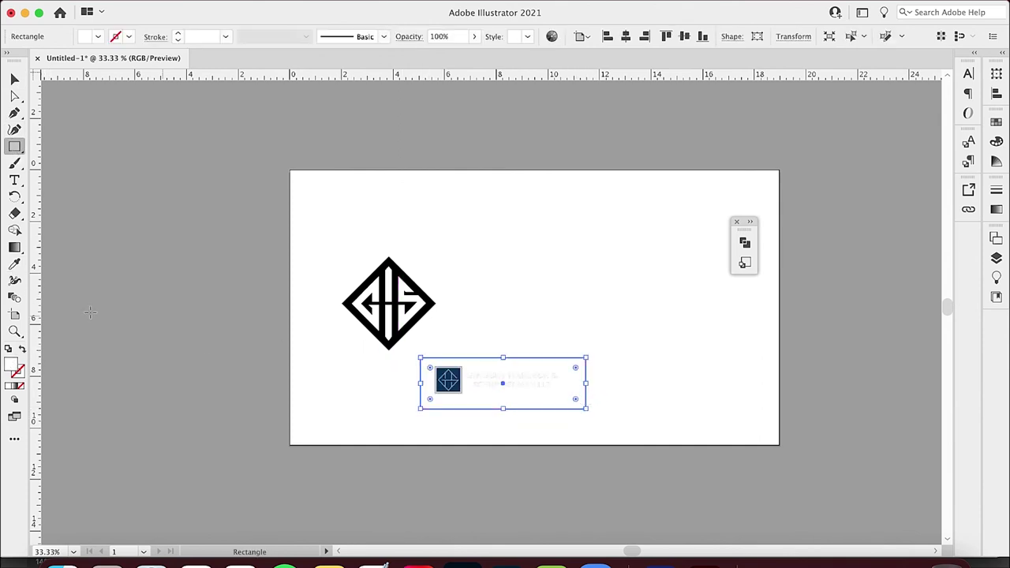
pyautogui.click(13, 263)
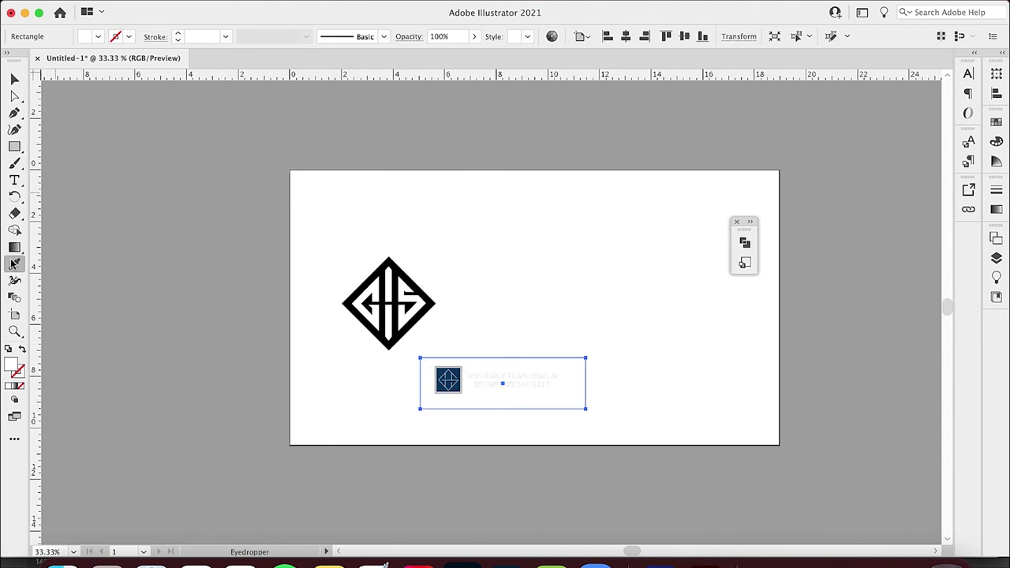
pyautogui.click(394, 259)
pyautogui.press('v')
# Add the two-line text "Gingery Hammer &" and "Schneiderman LLP" above the black rectangle
pyautogui.press('super+equal')
pyautogui.press('super+equal')
pyautogui.press('super+equal')
pyautogui.press('super+equal')
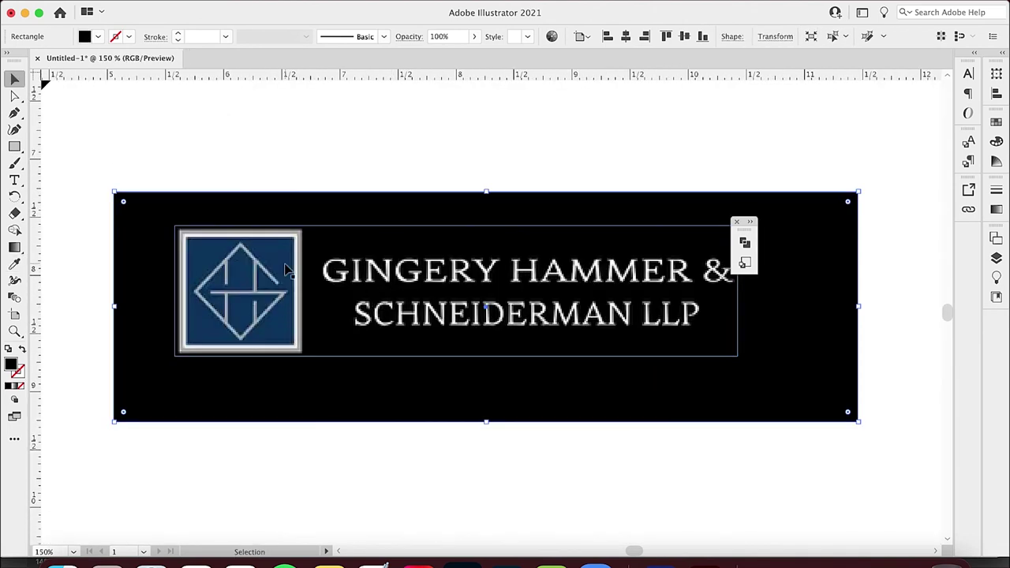
pyautogui.scroll(-3, 288, 273)
pyautogui.press('t')
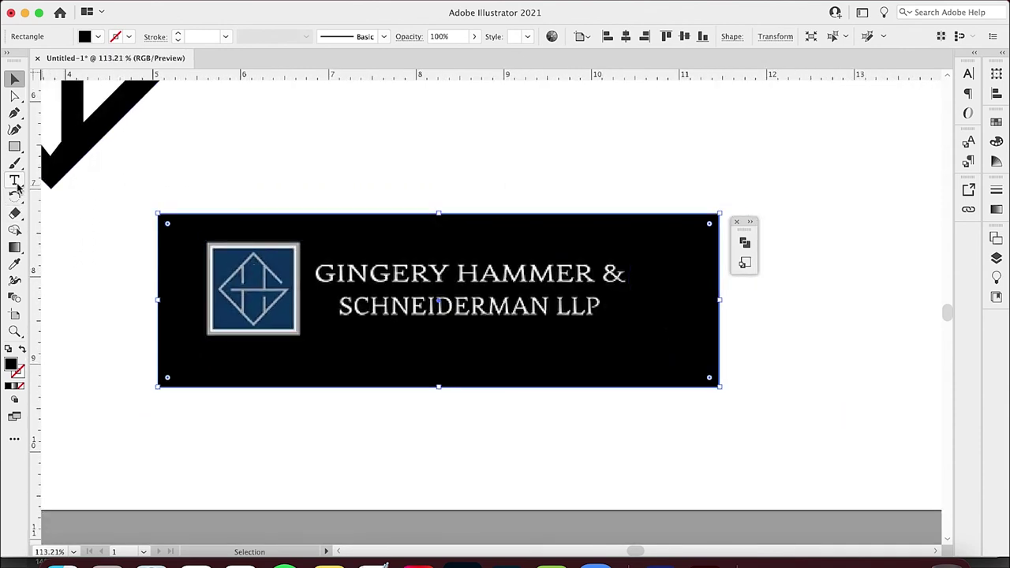
pyautogui.click(300, 147)
pyautogui.write('Gingery Hammer &')
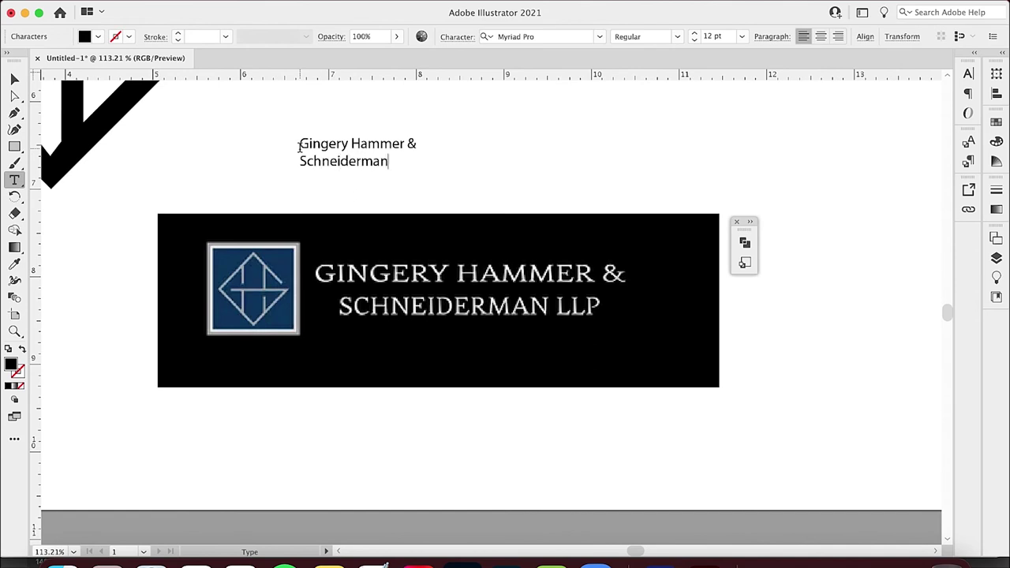
pyautogui.write('LLP')
# Select both lines of the firm name and set them in All Caps
pyautogui.hotkey('shift', 'Up')
pyautogui.hotkey('shift', 'Up')
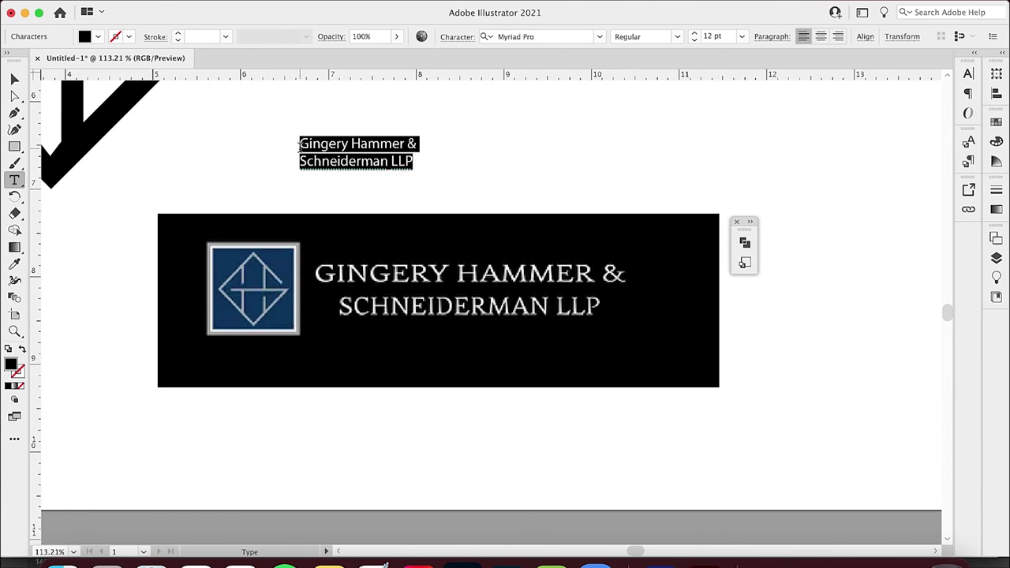
pyautogui.click(968, 75)
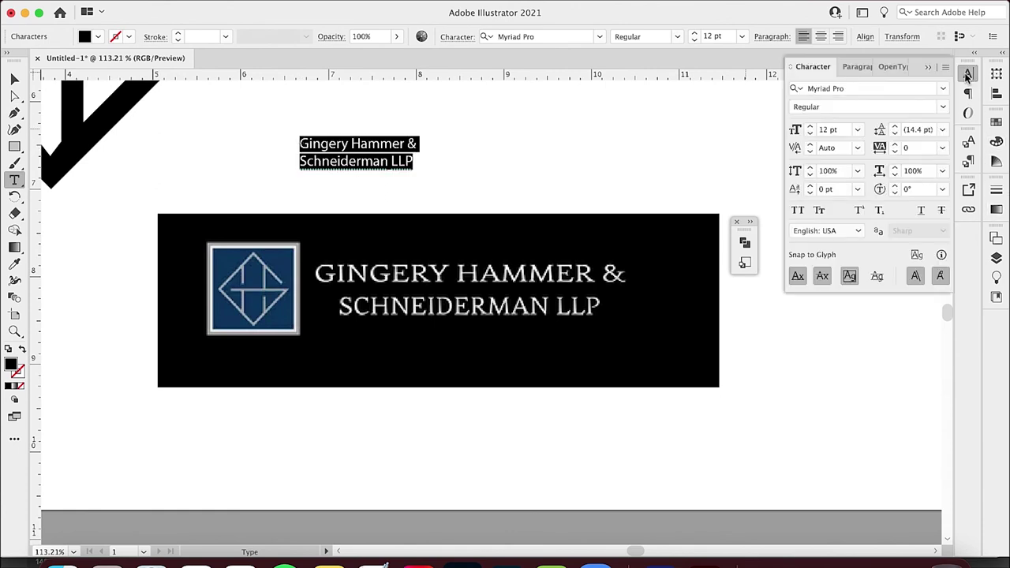
pyautogui.click(798, 210)
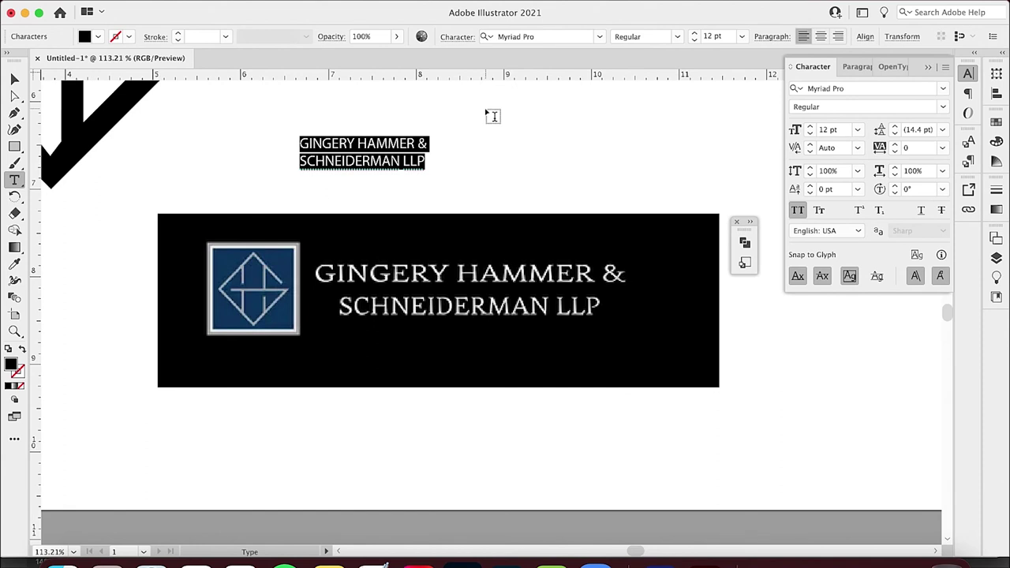
# Set the font of both lines of the firm name to Baskerville URW
pyautogui.click(600, 36)
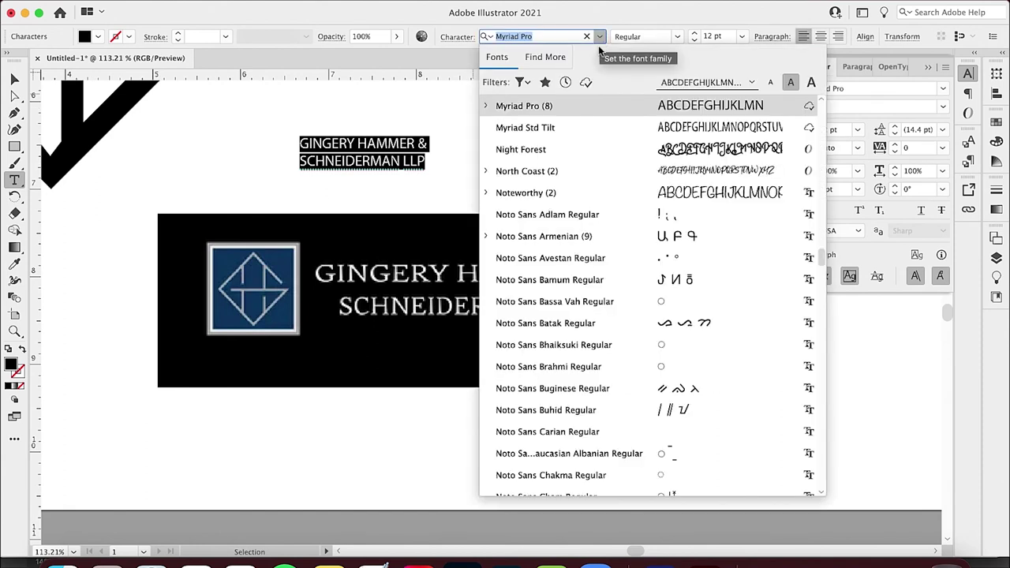
pyautogui.scroll(10, 621, 212)
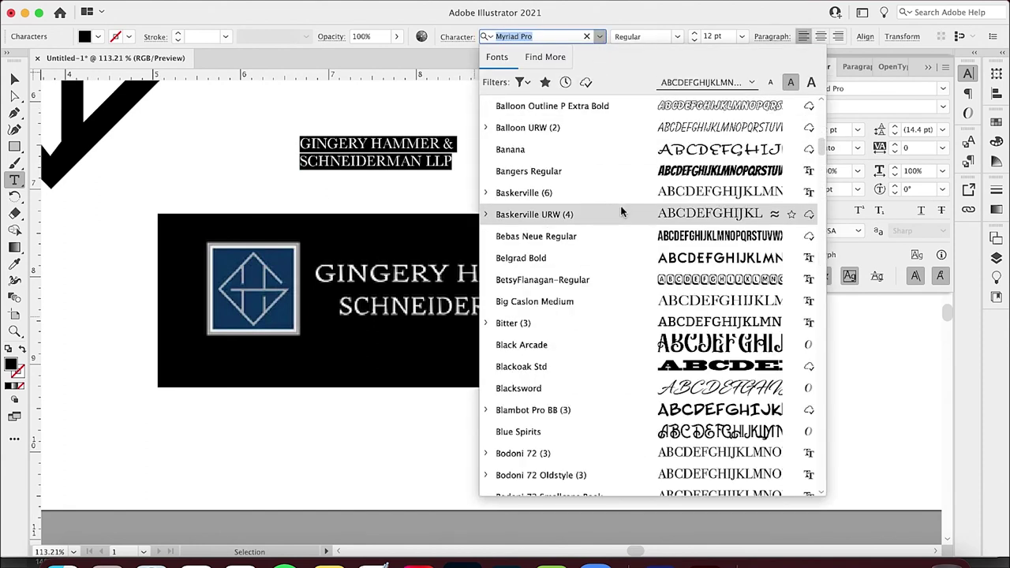
pyautogui.click(621, 212)
# Try the Bold style on the firm name and return it to Regular
pyautogui.click(677, 36)
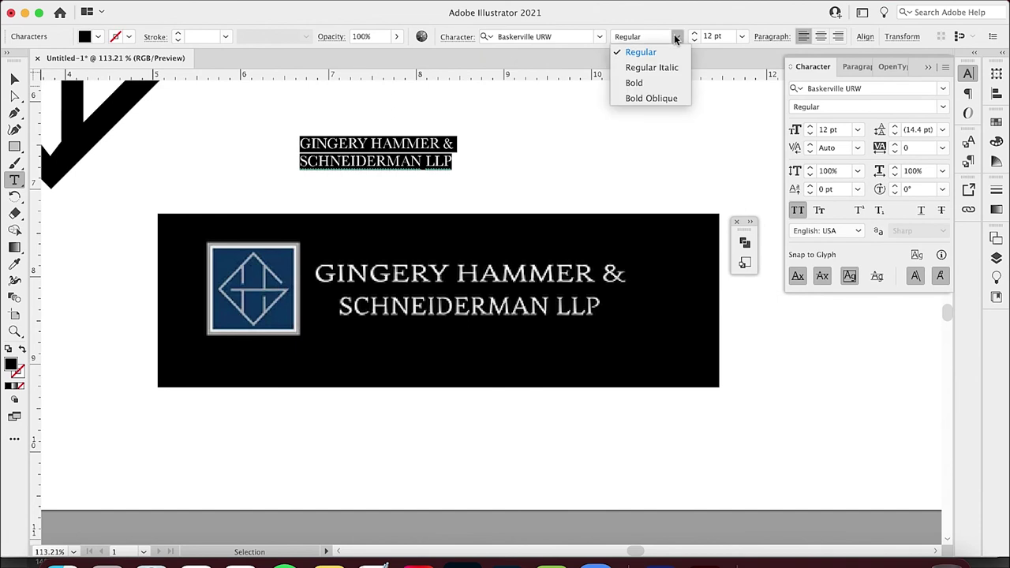
pyautogui.click(650, 83)
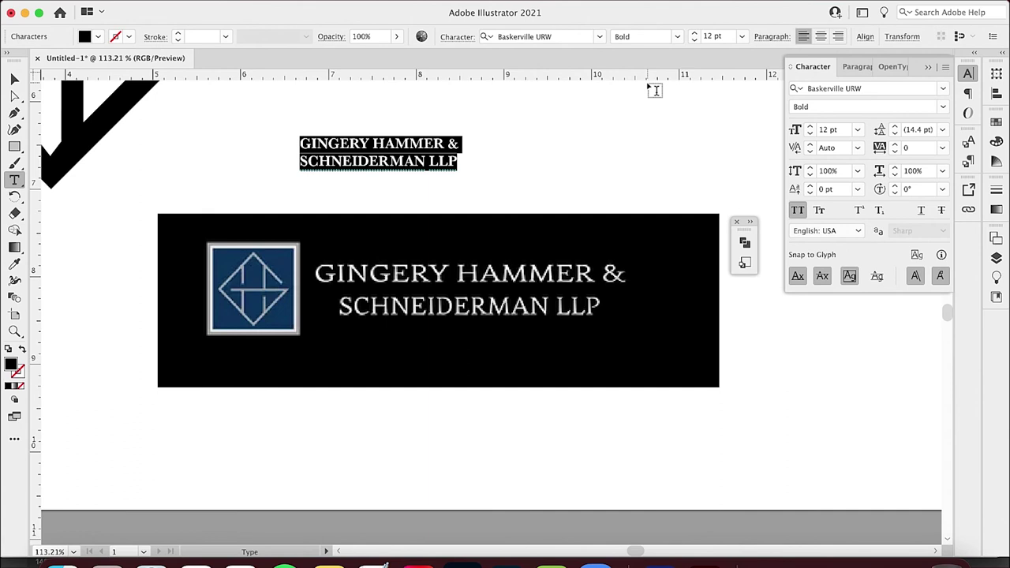
pyautogui.click(676, 37)
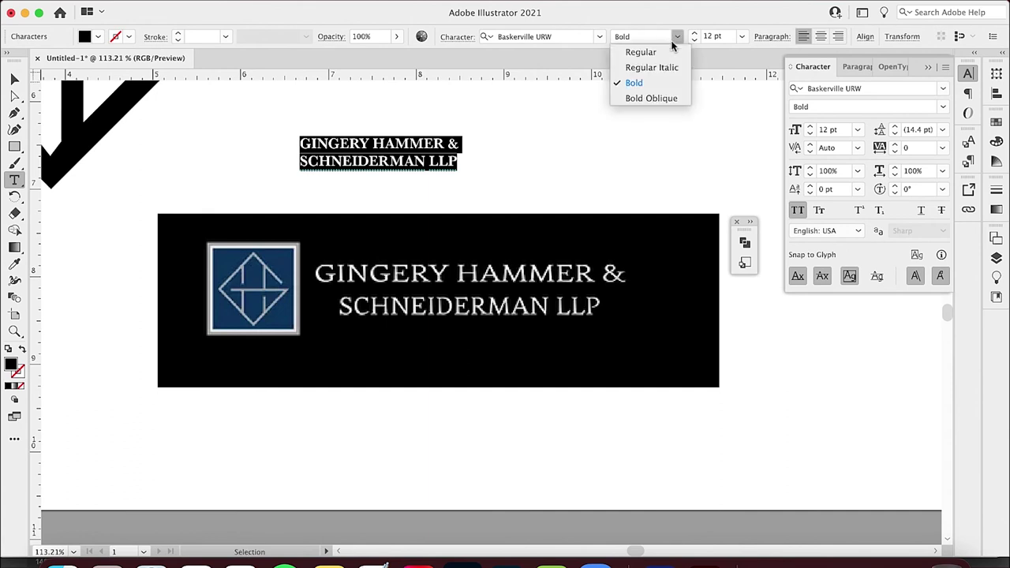
pyautogui.click(663, 57)
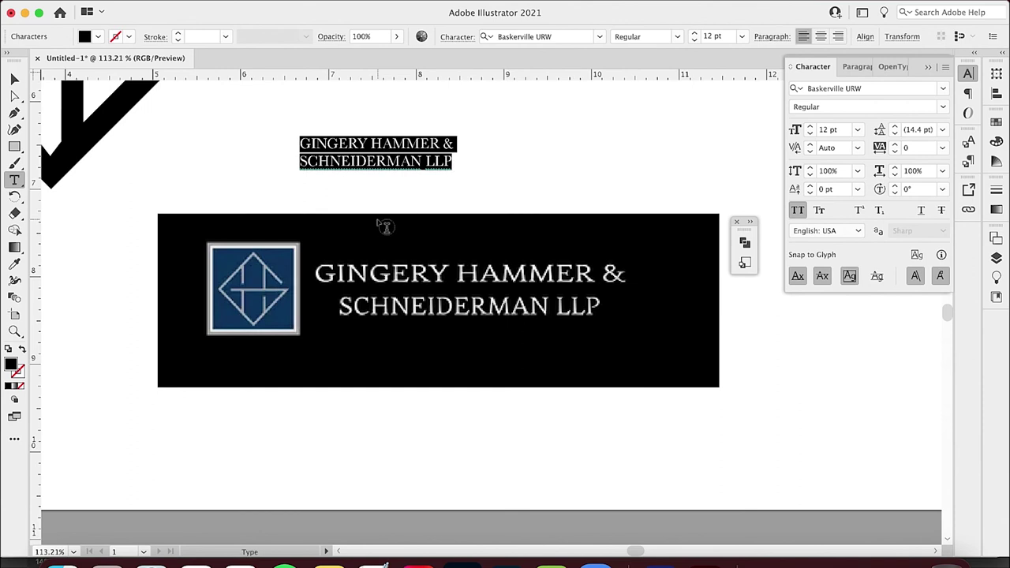
# Enlarge the firm name to about 62 pt, place it beside the diamond, and move the black reference logo below the diamond
pyautogui.click(15, 80)
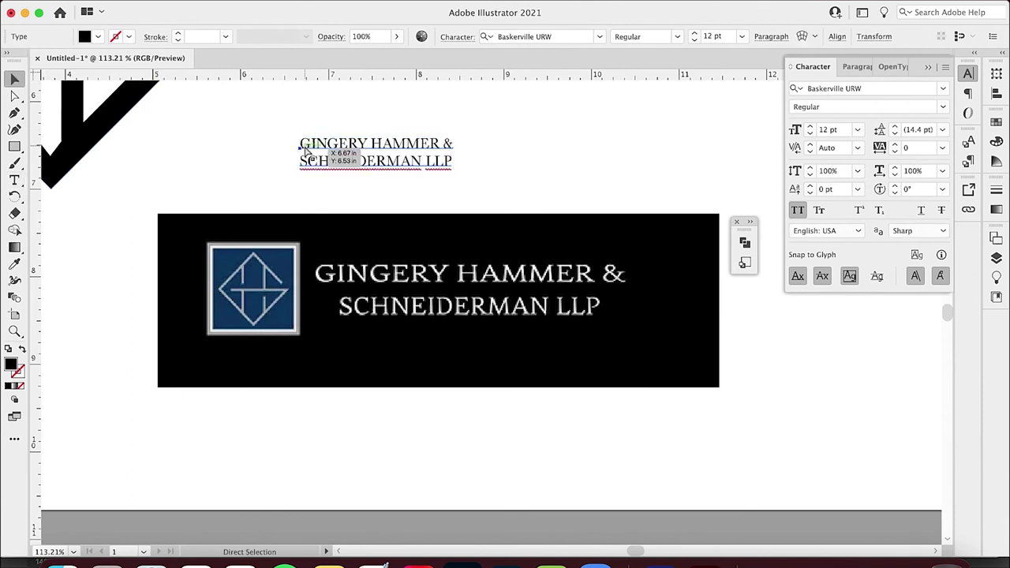
pyautogui.press('super+0')
pyautogui.moveTo(510, 301); pyautogui.dragTo(702, 219)
pyautogui.click(387, 355)
pyautogui.moveTo(391, 352); pyautogui.dragTo(515, 385)
pyautogui.click(630, 382)
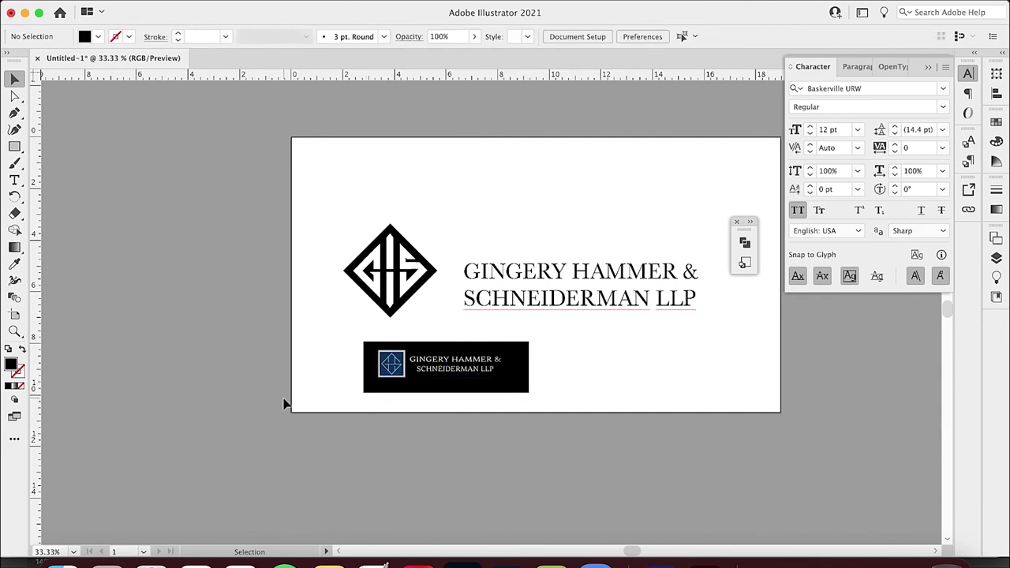
pyautogui.moveTo(663, 281)
pyautogui.mouseDown()
pyautogui.moveTo(652, 293)
pyautogui.moveTo(647, 282)
pyautogui.mouseUp()
# Align the vertical centres of the diamond and firm name, and move the black reference logo off the artboard
pyautogui.moveTo(323, 194); pyautogui.dragTo(702, 318)
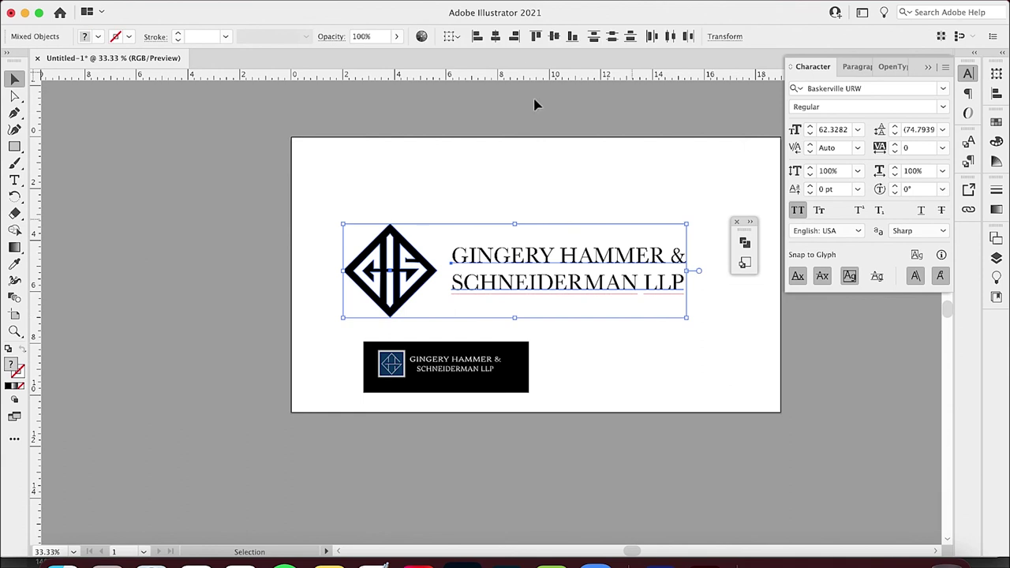
pyautogui.click(496, 37)
pyautogui.press('super+z')
pyautogui.click(570, 38)
pyautogui.click(444, 165)
pyautogui.moveTo(337, 347); pyautogui.dragTo(158, 501)
pyautogui.click(316, 189)
# Group the diamond with the firm name and centre the group horizontally and vertically on the artboard
pyautogui.moveTo(297, 169); pyautogui.dragTo(797, 357)
pyautogui.press('a')
pyautogui.press('v')
pyautogui.click(495, 36)
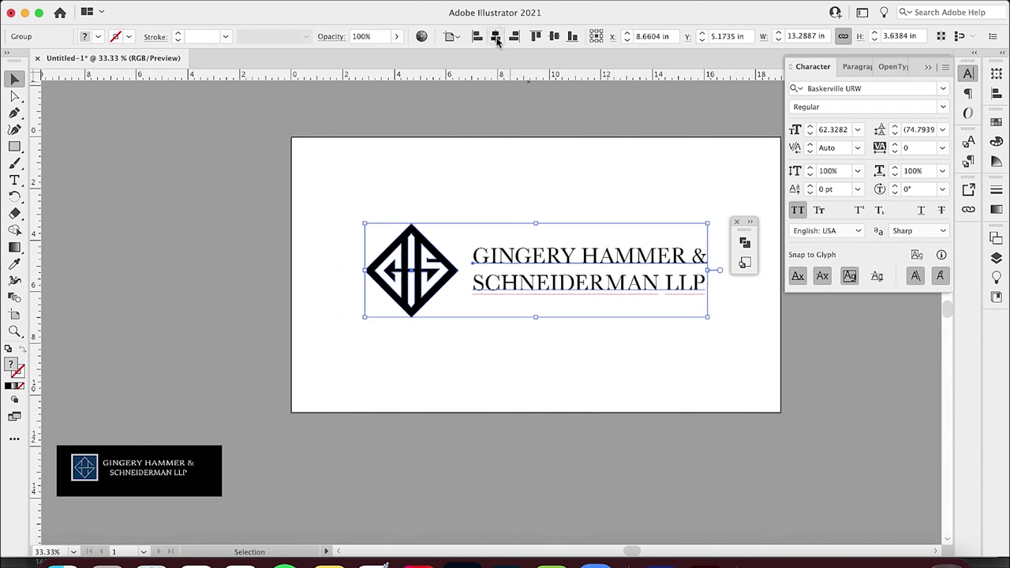
pyautogui.click(554, 37)
pyautogui.click(705, 226)
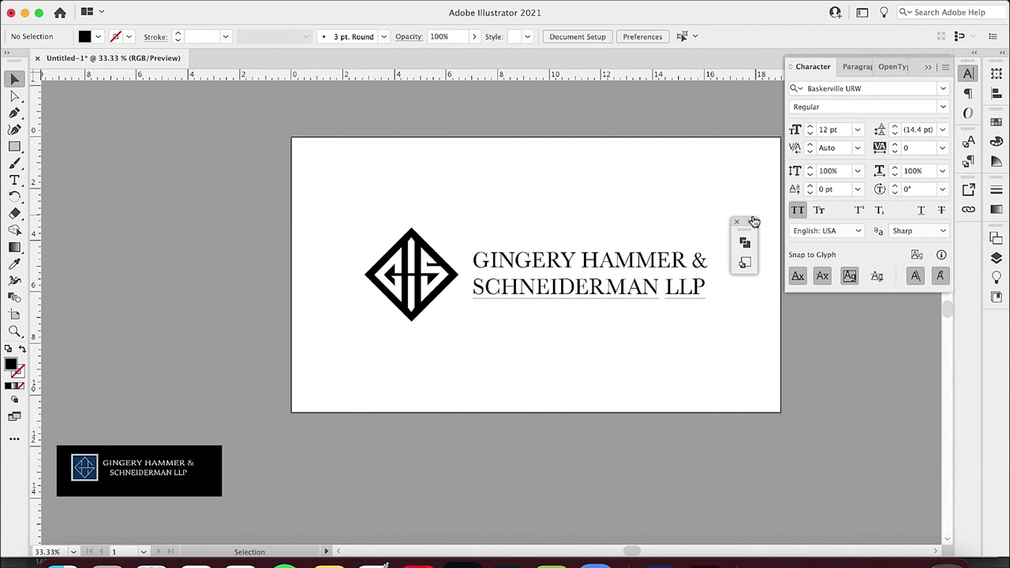
# Shift the grouped logo straight up into the upper half of the artboard
pyautogui.moveTo(747, 227); pyautogui.dragTo(889, 352)
pyautogui.moveTo(343, 209); pyautogui.dragTo(739, 341)
pyautogui.hotkey('shift', 'Up')
pyautogui.hotkey('shift', 'Up')
pyautogui.hotkey('shift', 'Up')
pyautogui.hotkey('shift', 'Up')
pyautogui.hotkey('shift', 'Up')
pyautogui.hotkey('shift', 'Up')
pyautogui.hotkey('shift', 'Up')
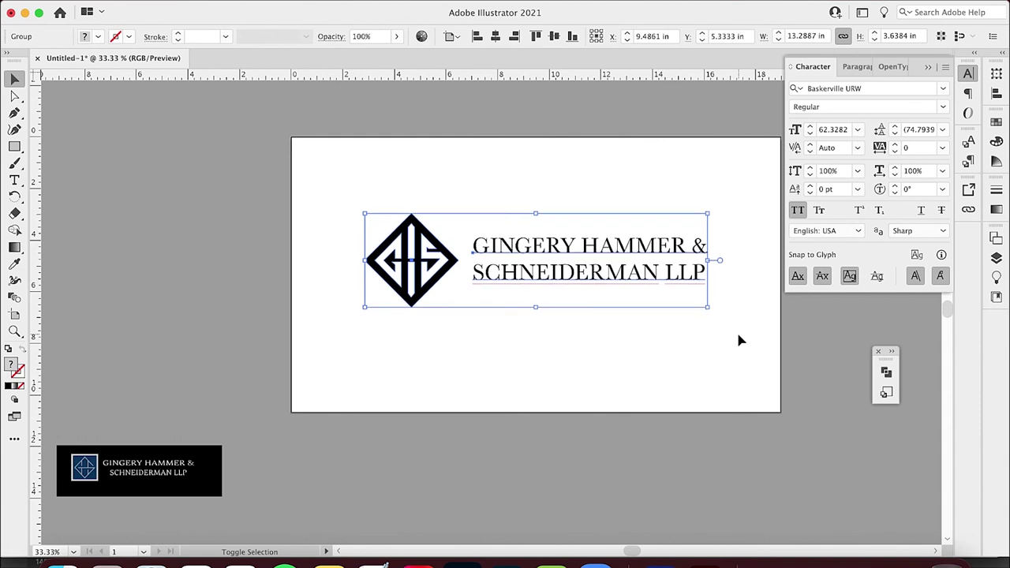
pyautogui.hotkey('shift', 'Up')
pyautogui.hotkey('shift', 'Up')
pyautogui.hotkey('shift', 'Up')
pyautogui.hotkey('shift', 'Up')
pyautogui.hotkey('shift', 'Up')
pyautogui.hotkey('shift', 'Up')
pyautogui.hotkey('shift', 'Up')
pyautogui.hotkey('shift', 'Up')
pyautogui.hotkey('shift', 'Up')
pyautogui.hotkey('shift', 'Up')
pyautogui.hotkey('shift', 'Up')
pyautogui.hotkey('shift', 'Up')
pyautogui.hotkey('shift', 'Up')
pyautogui.hotkey('shift', 'Up')
pyautogui.hotkey('shift', 'Up')
pyautogui.hotkey('shift', 'Up')
pyautogui.hotkey('shift', 'Up')
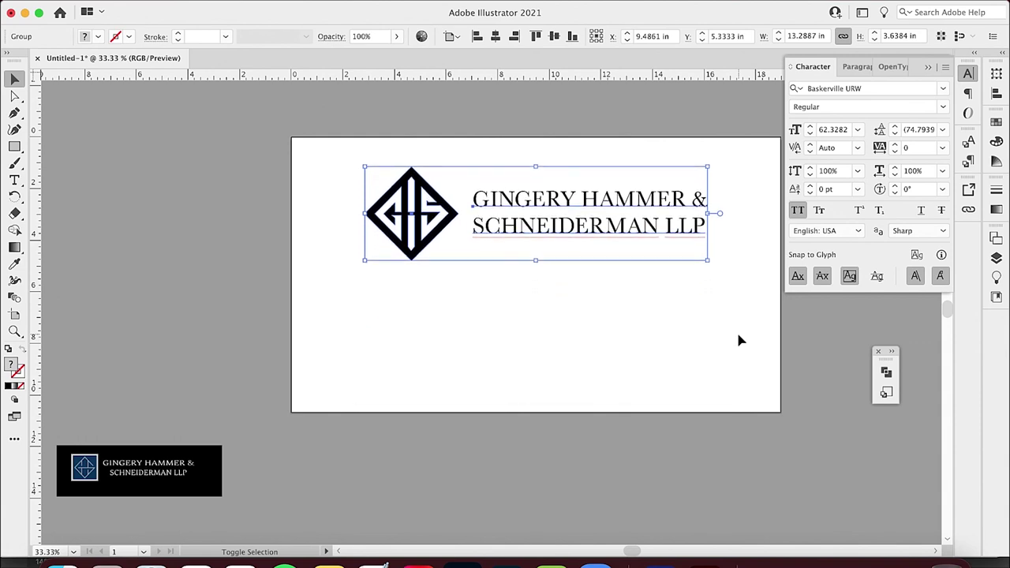
# Duplicate the grouped logo directly below the original and ungroup the copy
pyautogui.moveTo(430, 251); pyautogui.dragTo(427, 355)
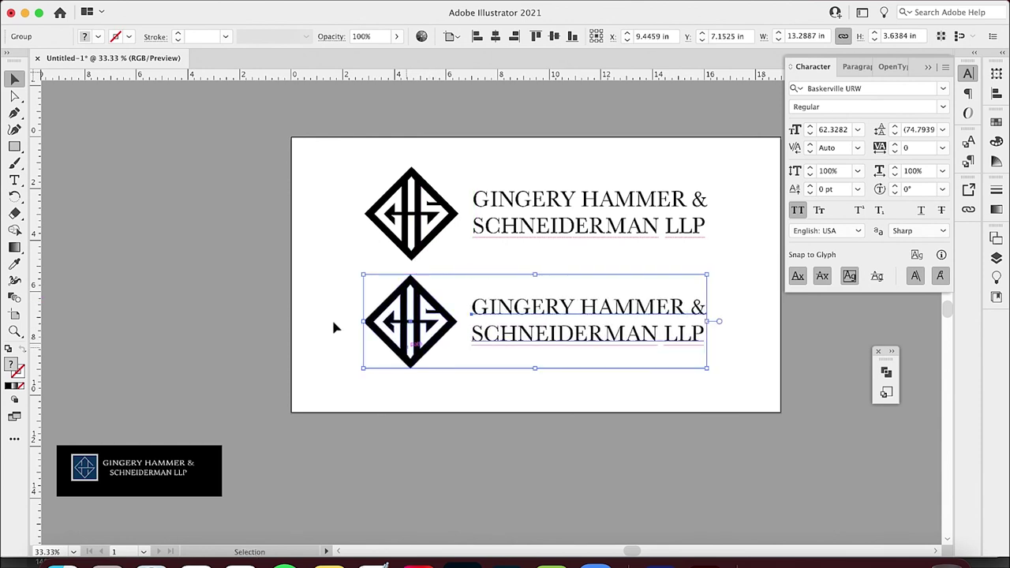
pyautogui.click(334, 327)
pyautogui.click(388, 306)
pyautogui.press('super+shift+g')
pyautogui.click(231, 323)
# Fill the lower diamond with the blue sampled from the reference logo's square
pyautogui.click(382, 312)
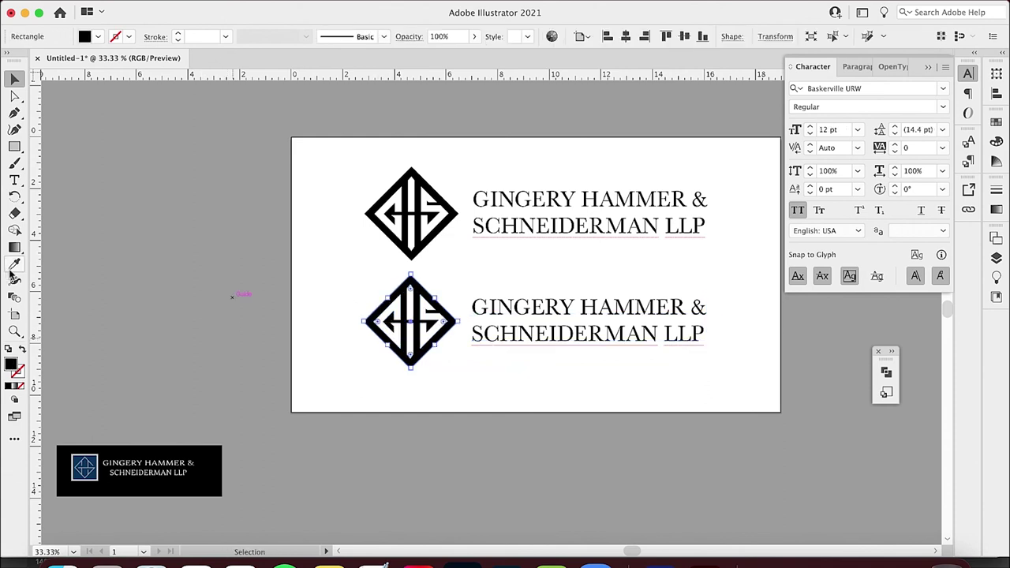
pyautogui.press('i')
pyautogui.click(89, 462)
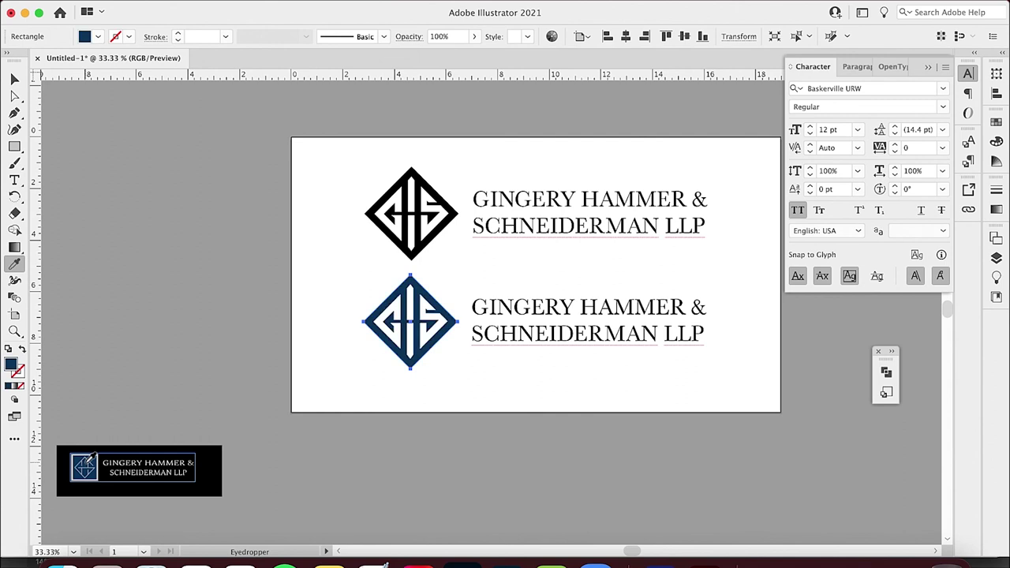
pyautogui.press('v')
pyautogui.click(253, 420)
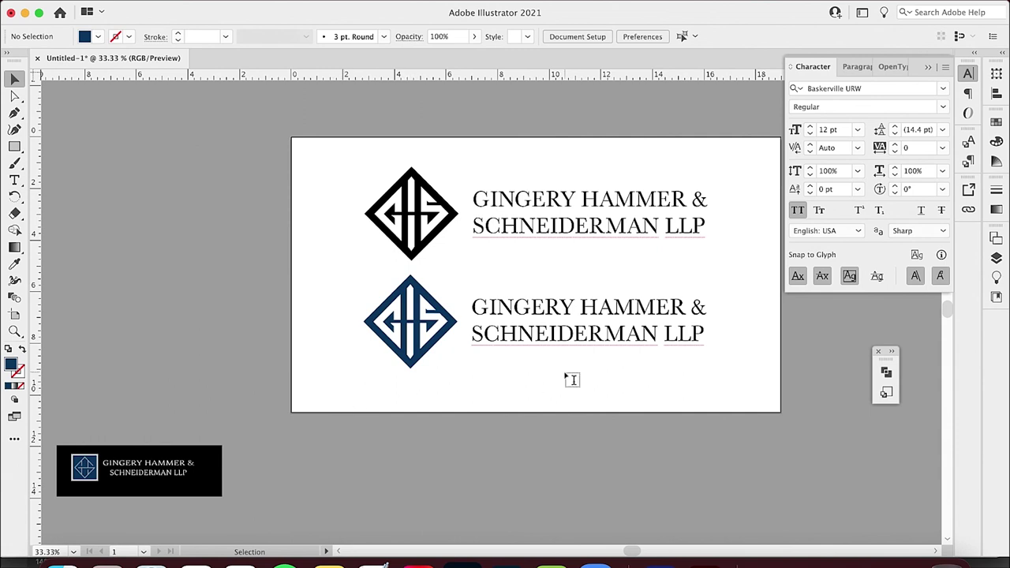
# In the lower firm name, tighten the kerning before the ampersand and set it to -20 before HAMMER
pyautogui.press('t')
pyautogui.click(691, 308)
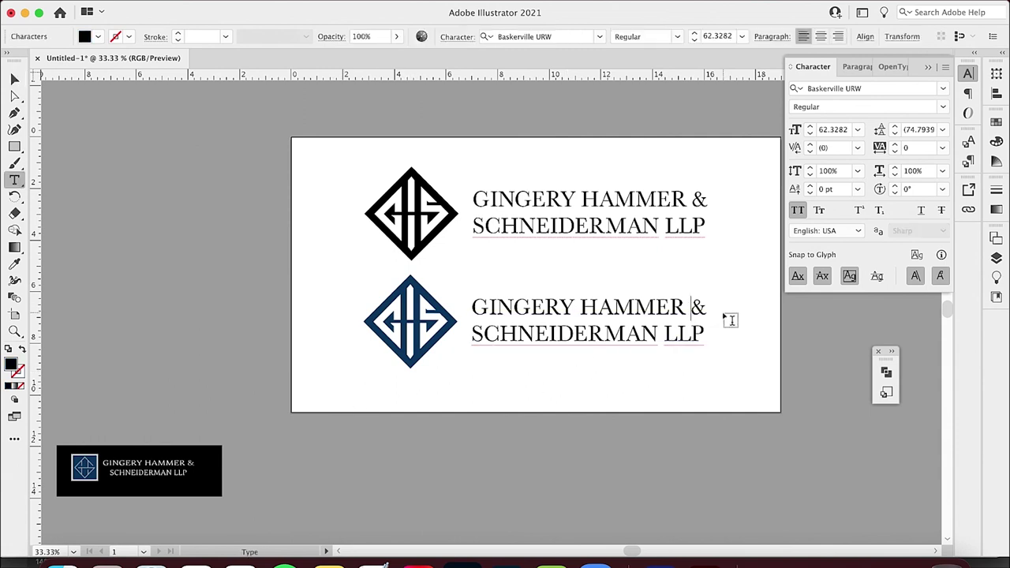
pyautogui.hotkey('alt', 'Left')
pyautogui.hotkey('alt', 'Left')
pyautogui.hotkey('alt', 'Left')
pyautogui.hotkey('alt', 'Left')
pyautogui.hotkey('alt', 'Left')
pyautogui.hotkey('alt', 'Left')
pyautogui.press('Left')
pyautogui.press('Left')
pyautogui.press('Left')
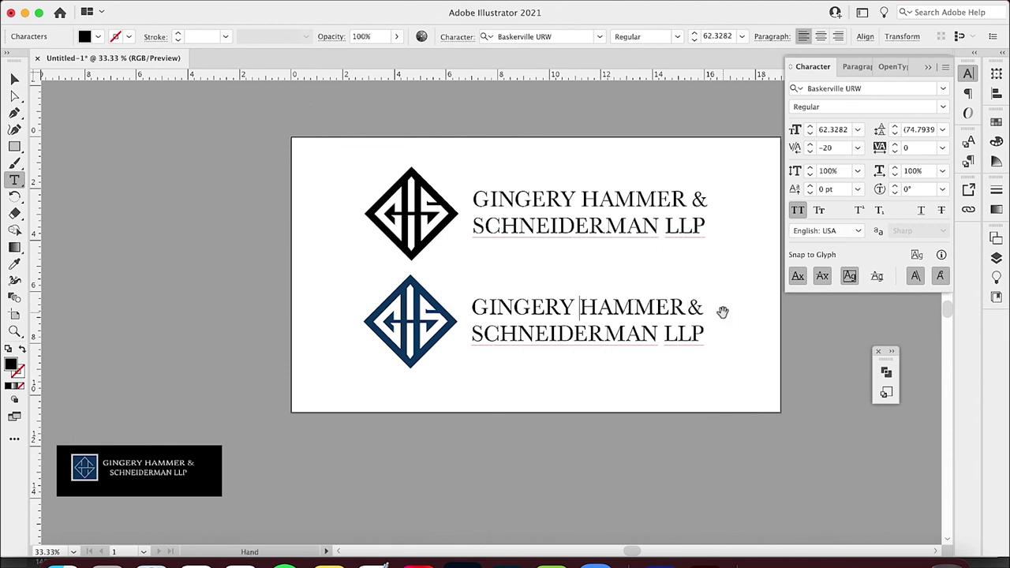
# In the lower firm name, widen the kerning before LLP and set the kerning after HAMMER to 60
pyautogui.press('Right')
pyautogui.press('Right')
pyautogui.press('Right')
pyautogui.press('Right')
pyautogui.hotkey('alt', 'Right')
pyautogui.press('Down')
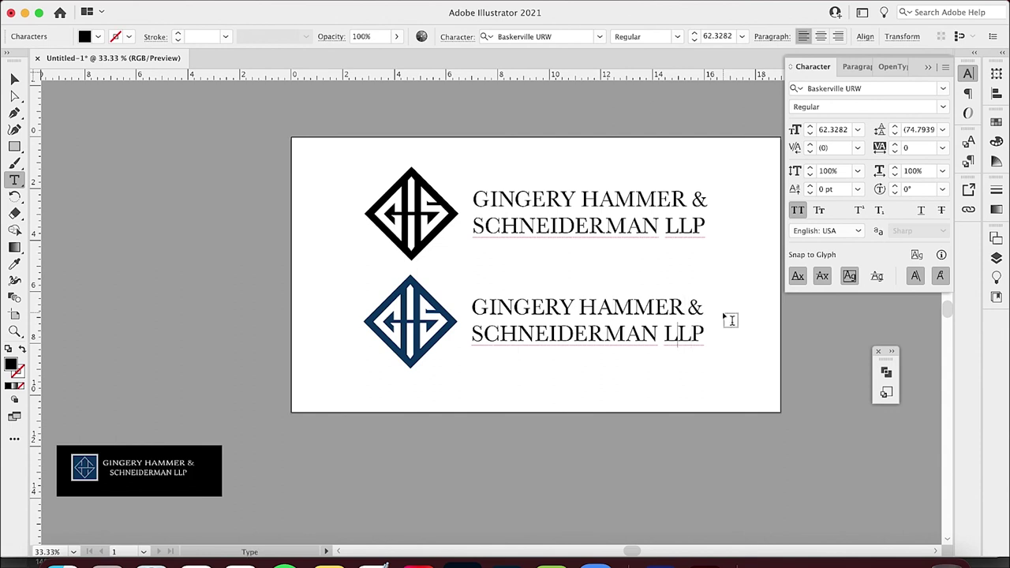
pyautogui.hotkey('alt', 'Right')
pyautogui.hotkey('alt', 'Right')
pyautogui.hotkey('alt', 'Right')
pyautogui.press('Up')
pyautogui.press('Right')
pyautogui.press('Right')
pyautogui.hotkey('alt', 'Right')
pyautogui.hotkey('alt', 'Right')
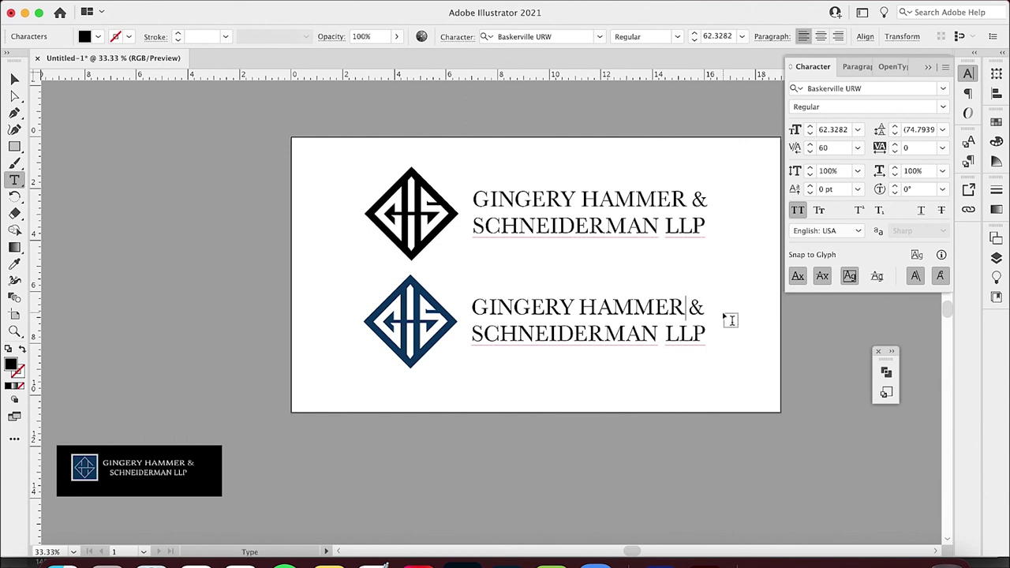
pyautogui.click(13, 79)
pyautogui.click(191, 160)
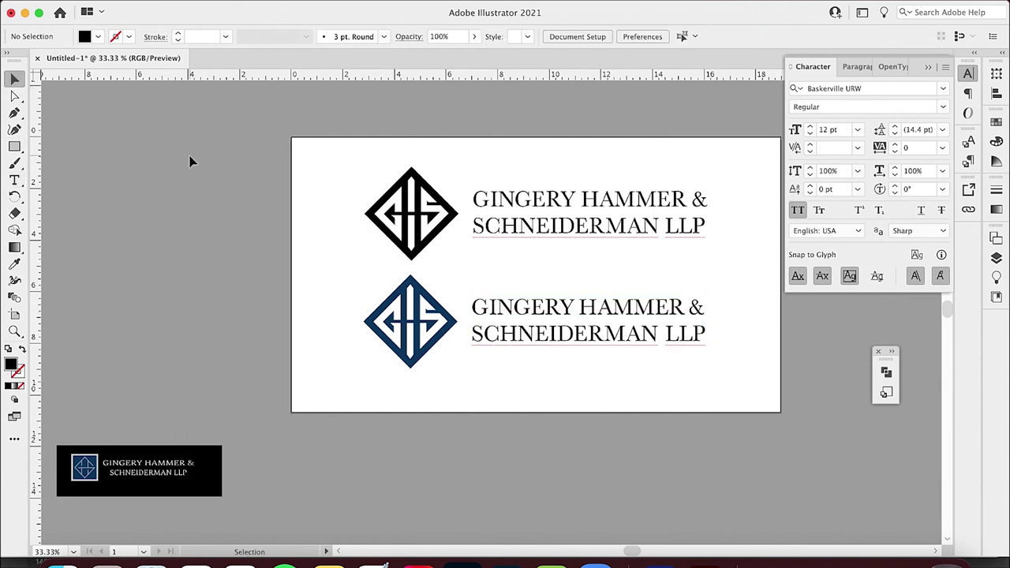
# Convert the lower firm name's text to outlines
pyautogui.click(535, 350)
pyautogui.press('super+shift+o')
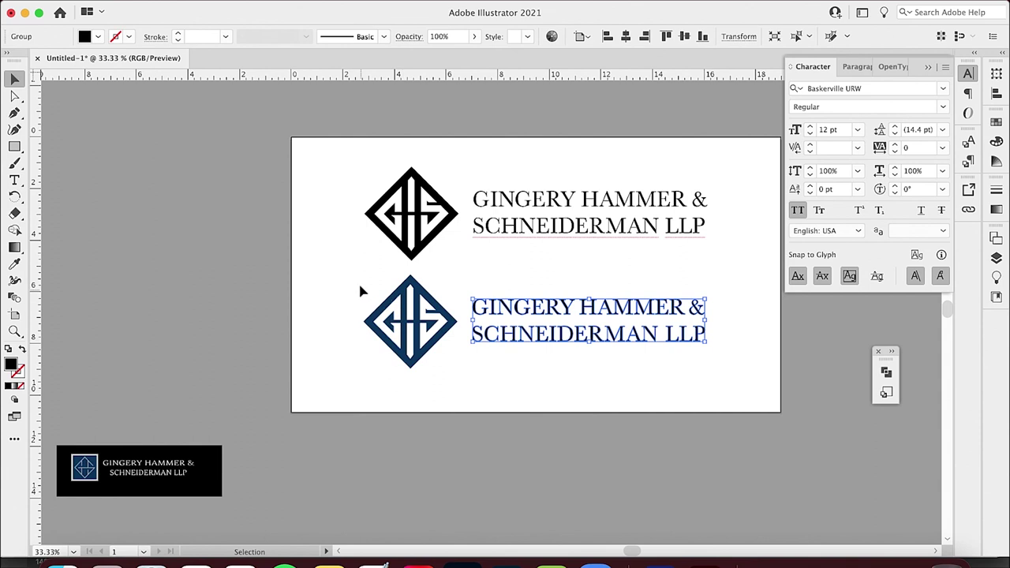
pyautogui.click(360, 292)
# Apply a Multiply drop shadow with 20% opacity to the lower diamond and its outlined firm name
pyautogui.moveTo(335, 287); pyautogui.dragTo(714, 389)
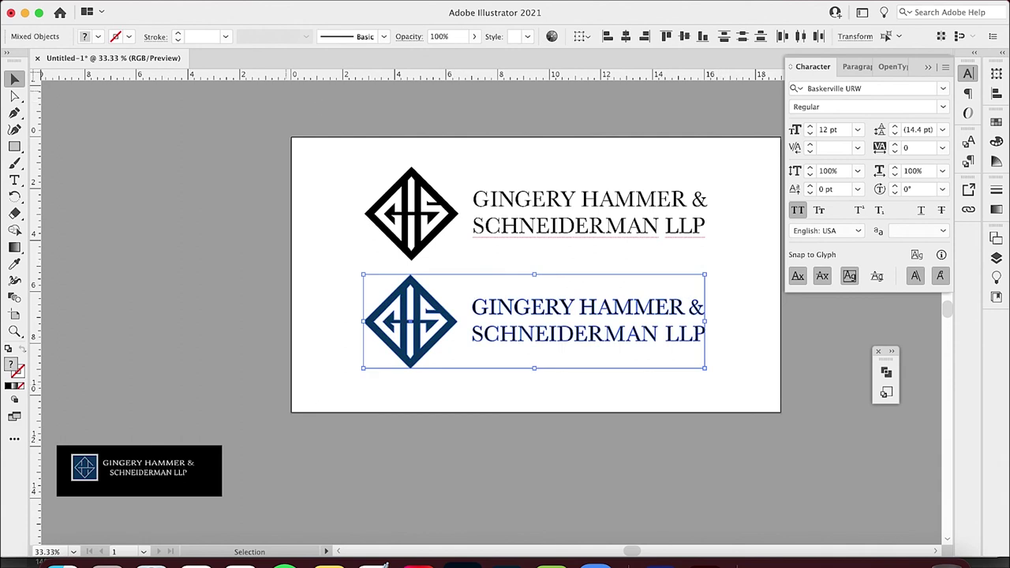
pyautogui.click(291, 0)
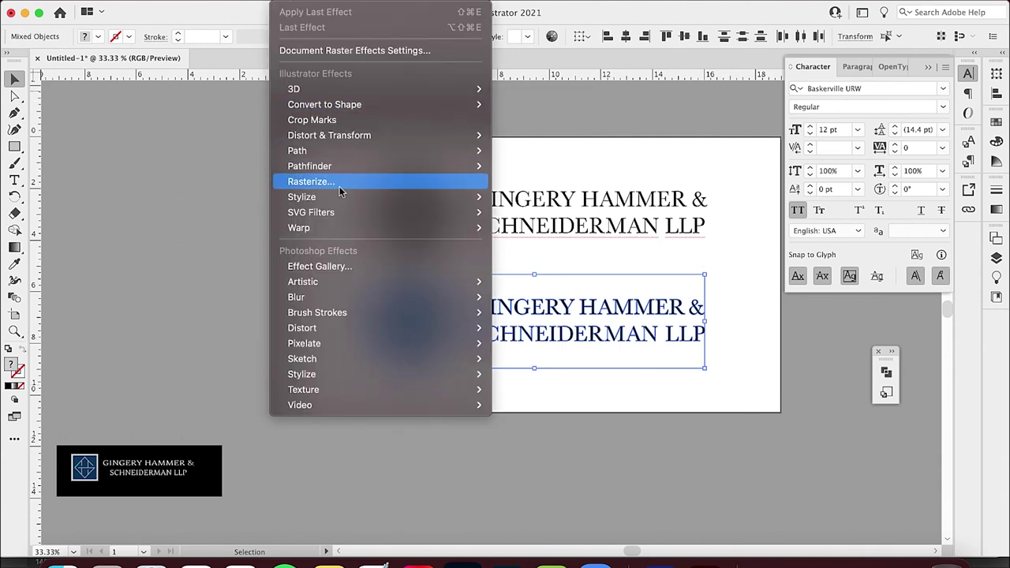
pyautogui.moveTo(451, 200)
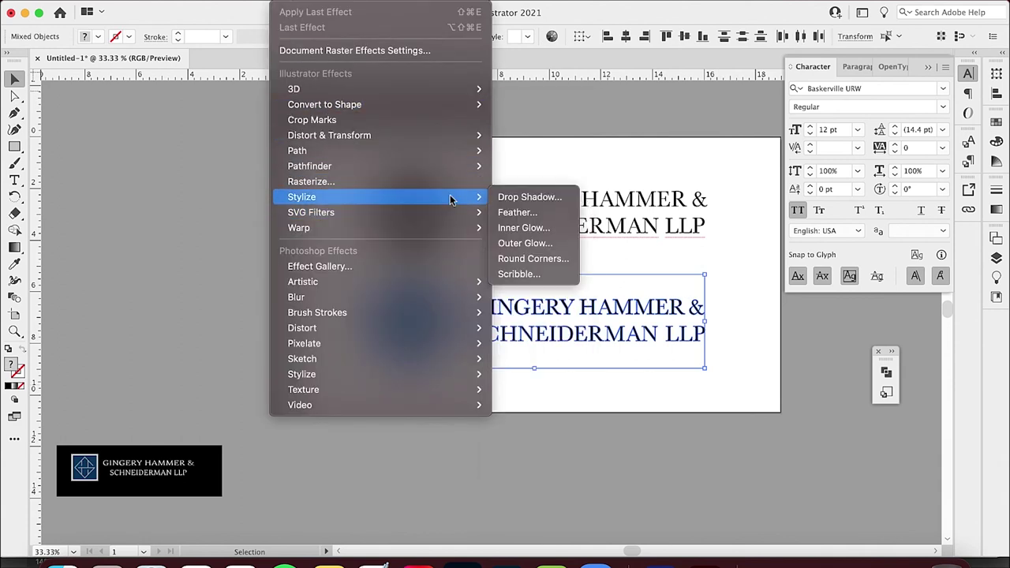
pyautogui.click(512, 197)
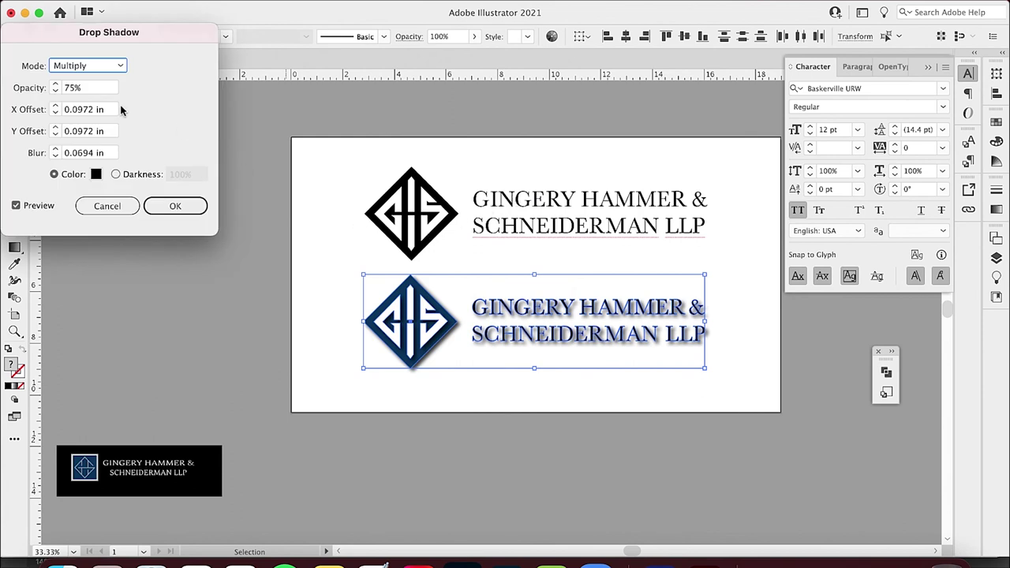
pyautogui.click(57, 91)
pyautogui.write('20')
pyautogui.click(175, 205)
pyautogui.click(268, 324)
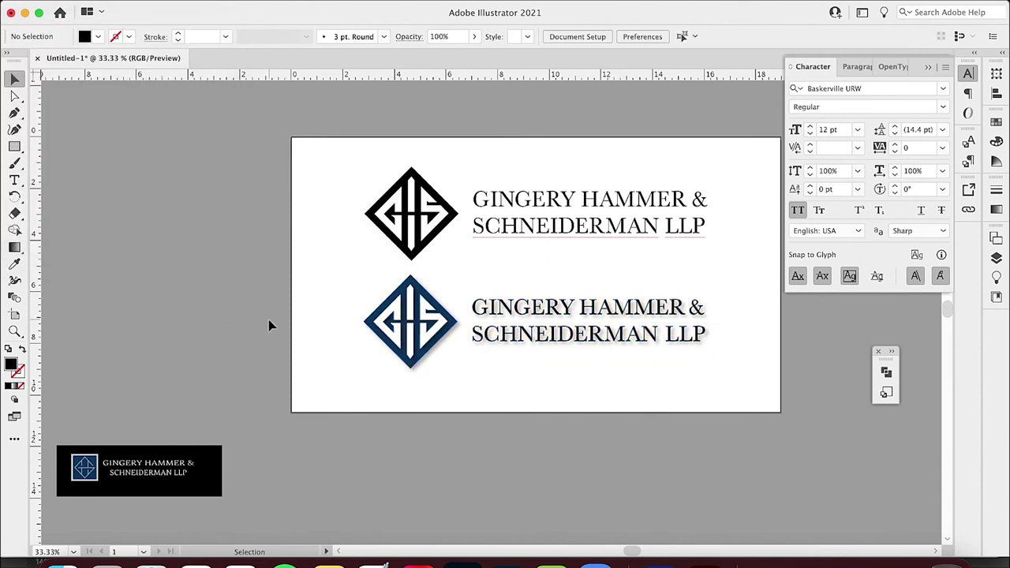
# Try enlarging the black reference logo to about 12.8 in wide and placing it below the blue logo
pyautogui.moveTo(150, 504); pyautogui.dragTo(401, 379)
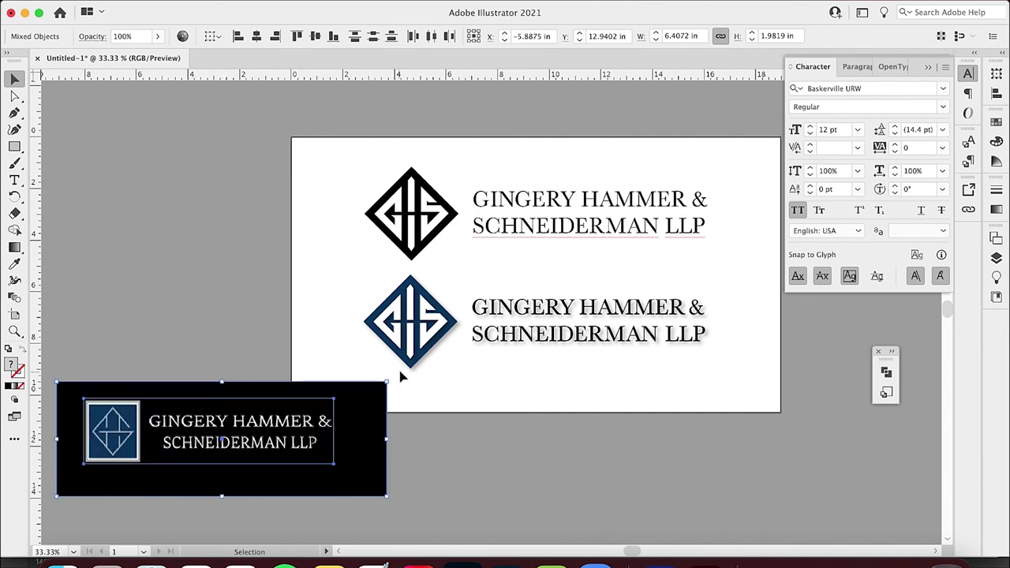
pyautogui.moveTo(254, 416); pyautogui.dragTo(556, 412)
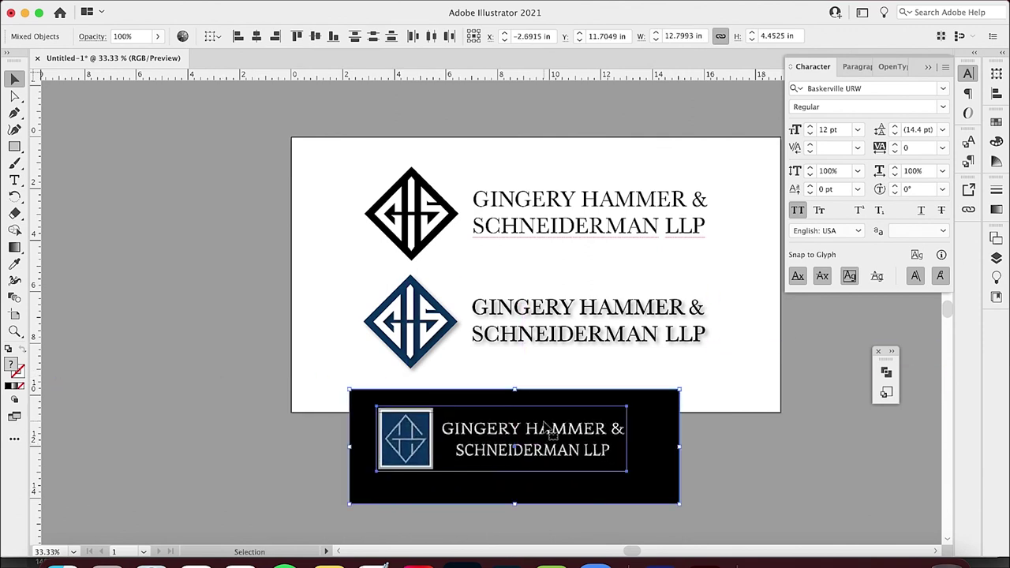
pyautogui.press('super+z')
pyautogui.press('super+z')
# Enlarge the black reference logo to about 12 in wide and place it just beneath the artboard, under the blue logo
pyautogui.moveTo(232, 447); pyautogui.dragTo(374, 399)
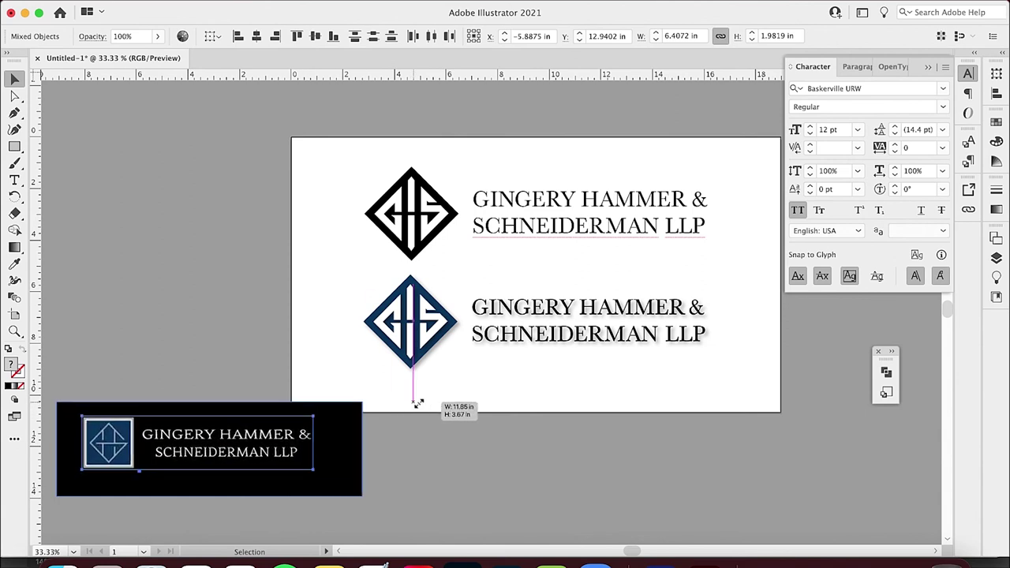
pyautogui.moveTo(223, 430); pyautogui.dragTo(523, 444)
pyautogui.click(780, 430)
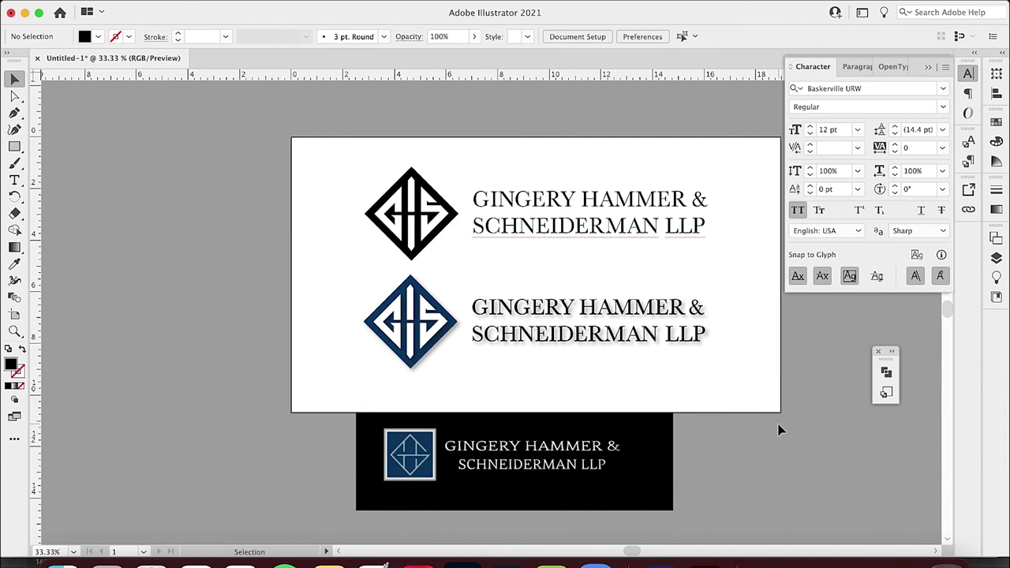